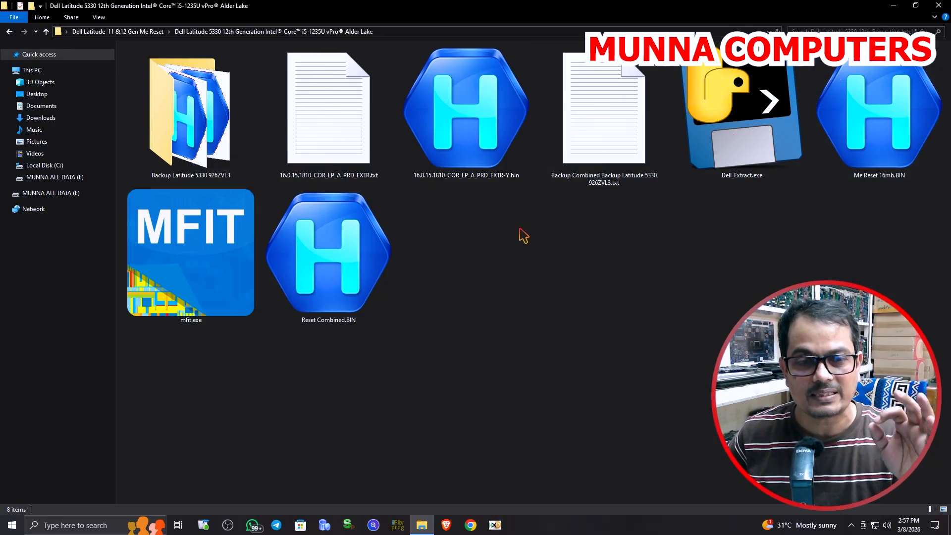
Launch mfit.exe, move its window aside, and browse the Backup Latitude 5330 926ZVL3 folder
{"action": "left_click", "coordinate": [182, 305]}
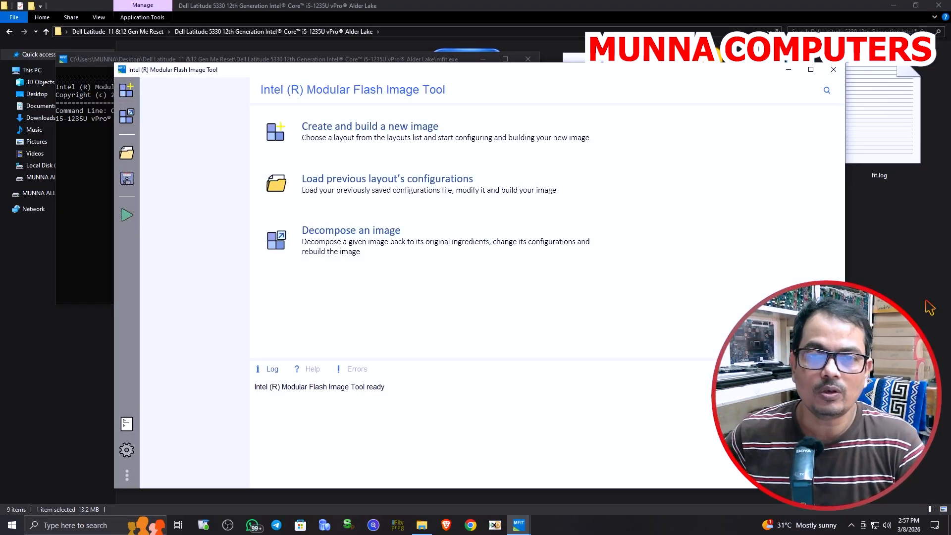
{"action": "left_click_drag", "start_coordinate": [564, 70], "coordinate": [706, 102]}
{"action": "left_click", "coordinate": [509, 6]}
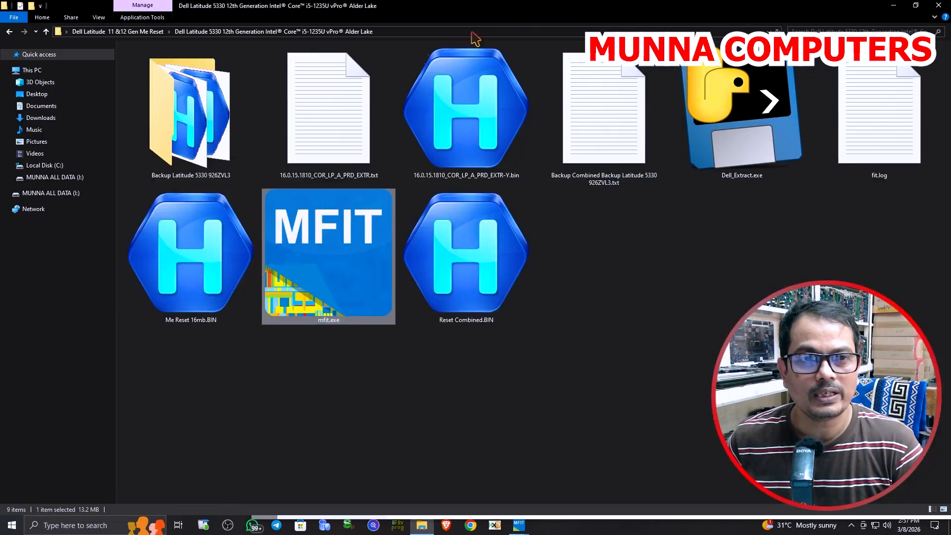
{"action": "double_click", "coordinate": [191, 106]}
{"action": "mouse_move", "coordinate": [519, 525]}
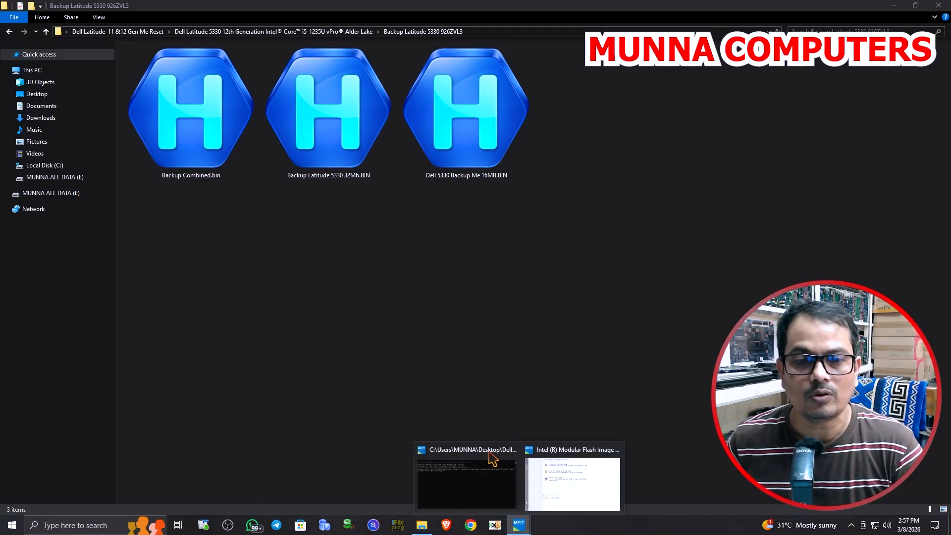
{"action": "left_click", "coordinate": [562, 493]}
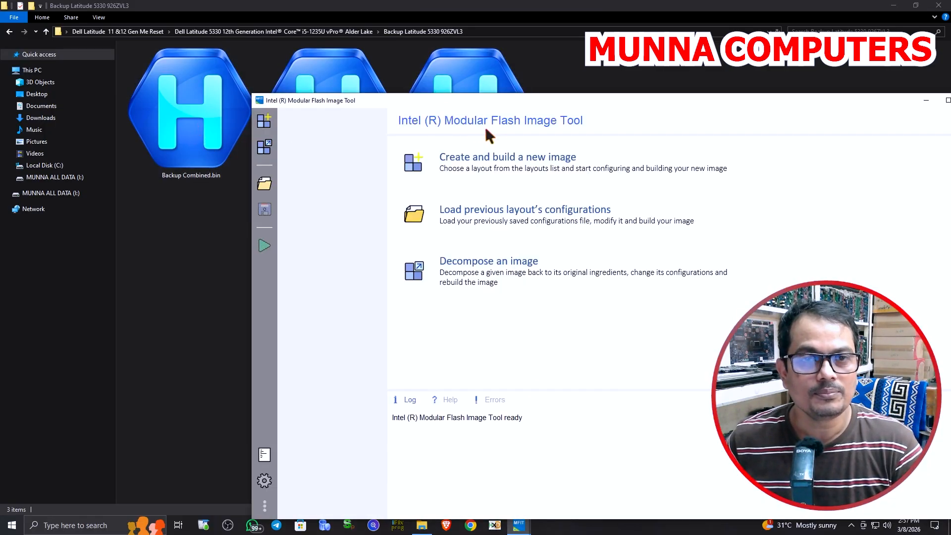
{"action": "left_click_drag", "start_coordinate": [488, 104], "coordinate": [440, 232]}
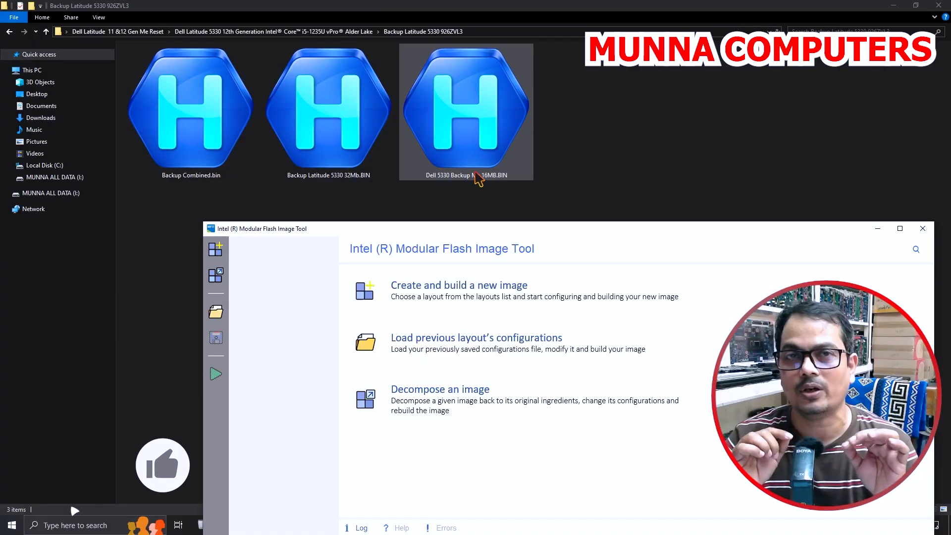
Go back up to the Dell Latitude 11 &12 Gen Me Reset folder
{"action": "left_click", "coordinate": [46, 31]}
{"action": "left_click", "coordinate": [633, 379]}
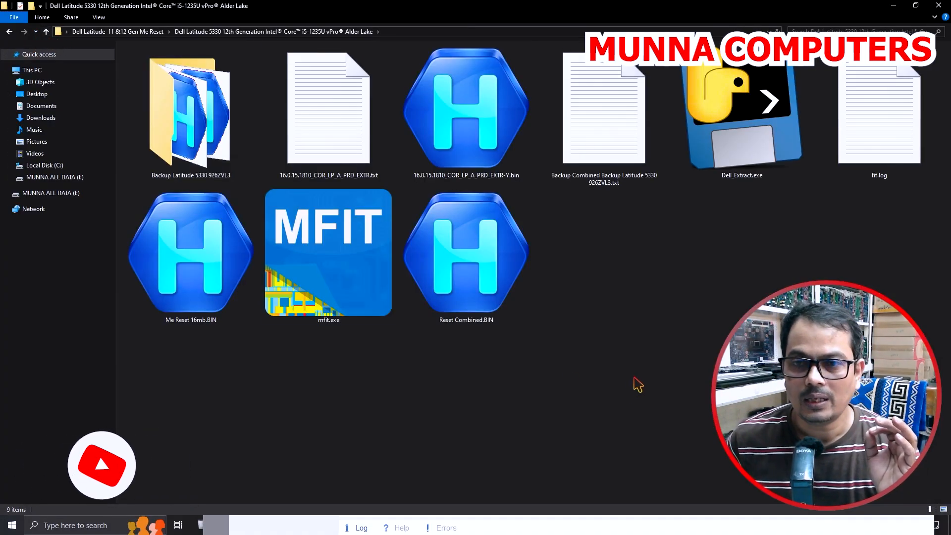
{"action": "left_click", "coordinate": [46, 31]}
{"action": "double_click", "coordinate": [267, 96]}
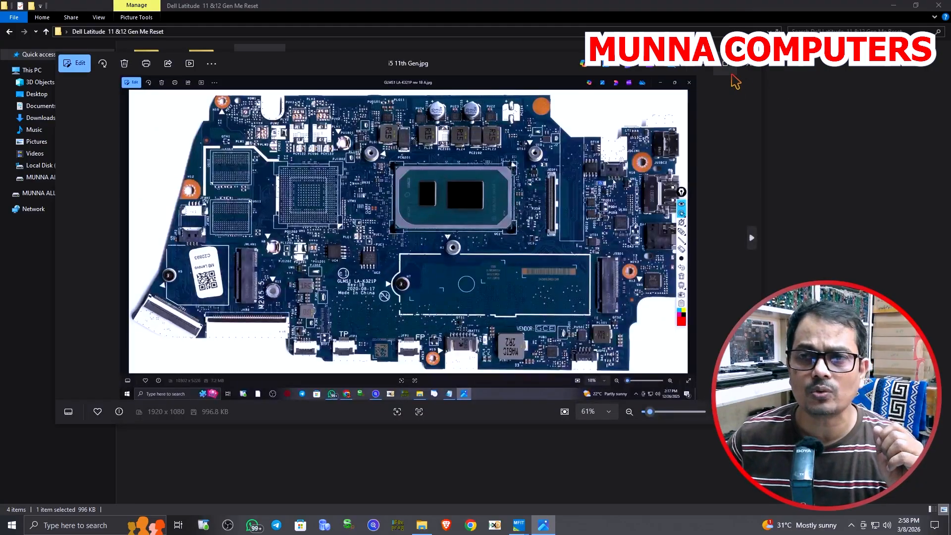
{"action": "left_click", "coordinate": [726, 63]}
{"action": "scroll", "coordinate": [382, 270], "scroll_direction": "up", "scroll_amount": 5}
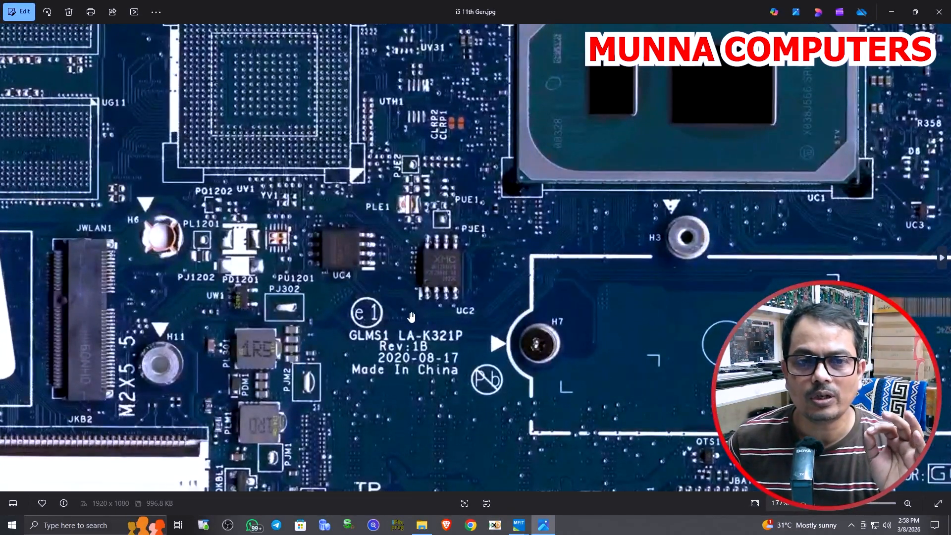
{"action": "left_click", "coordinate": [939, 12]}
{"action": "double_click", "coordinate": [339, 95]}
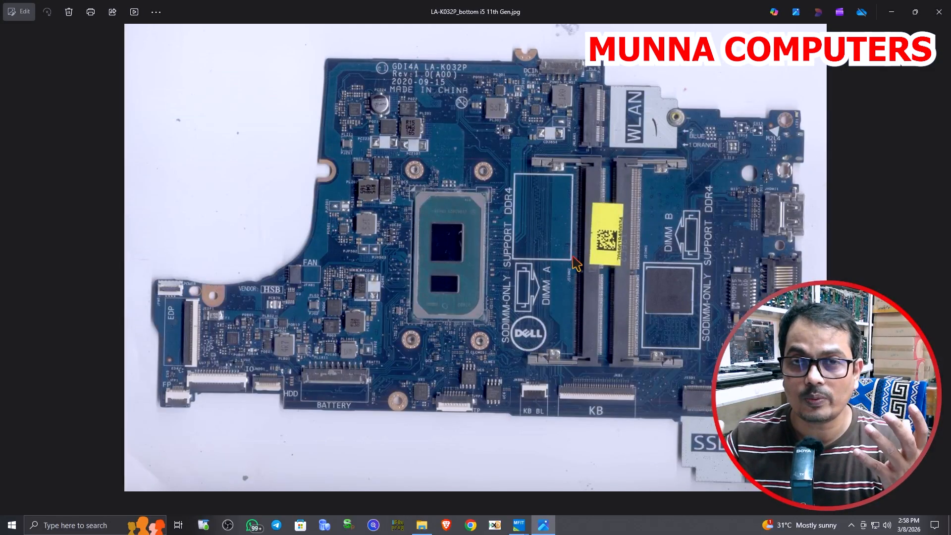
{"action": "scroll", "coordinate": [484, 344], "scroll_direction": "up", "scroll_amount": 4}
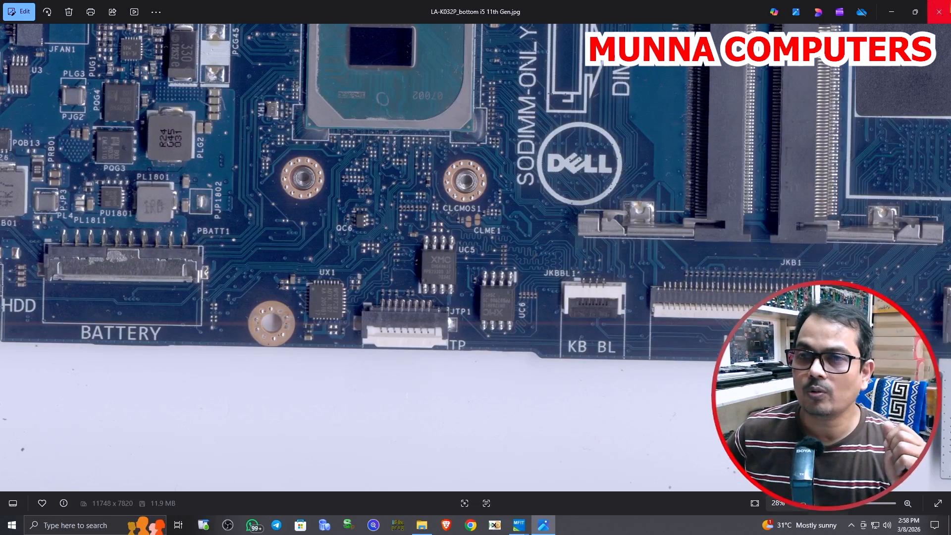
{"action": "left_click", "coordinate": [938, 12]}
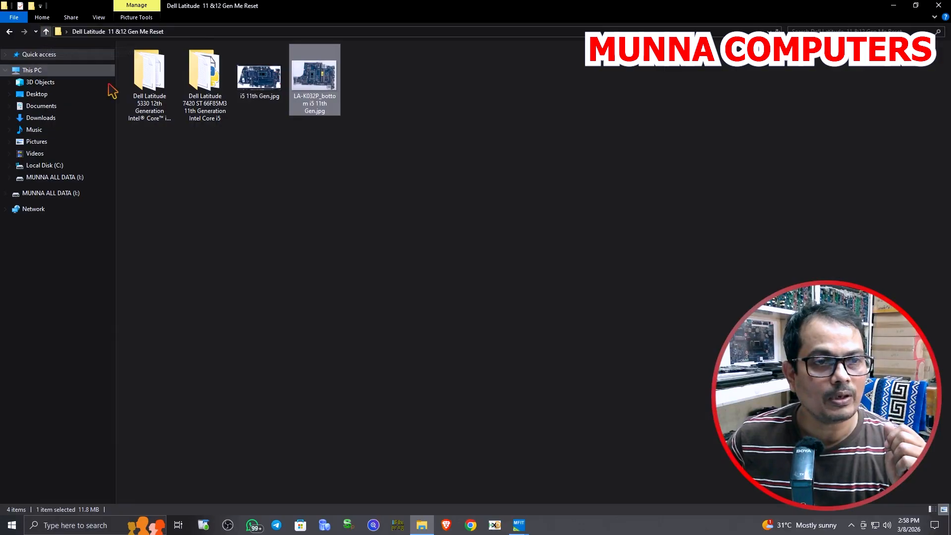
Open Backup Latitude 5330 926ZVL3 and compare the sizes of its three BIN backups
{"action": "double_click", "coordinate": [149, 112]}
{"action": "double_click", "coordinate": [198, 128]}
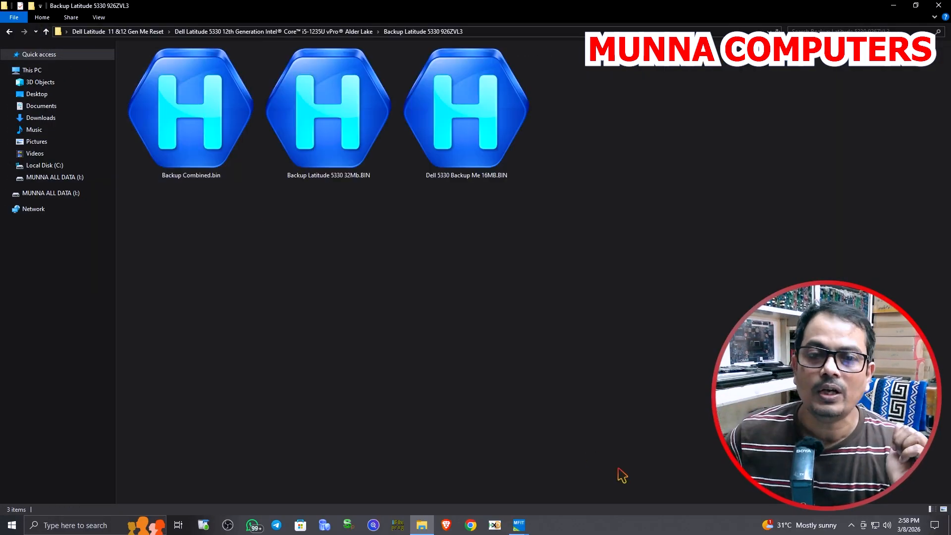
{"action": "left_click", "coordinate": [459, 156]}
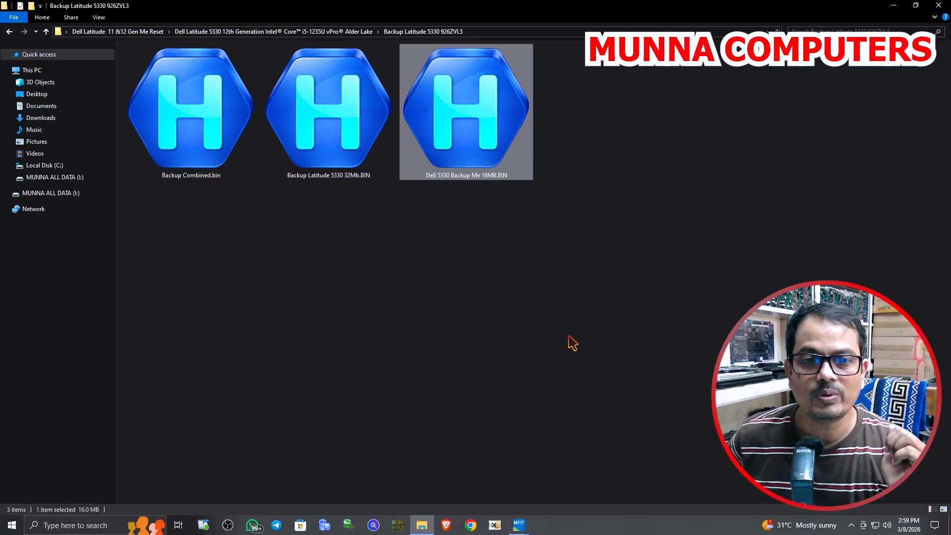
{"action": "left_click", "coordinate": [330, 144]}
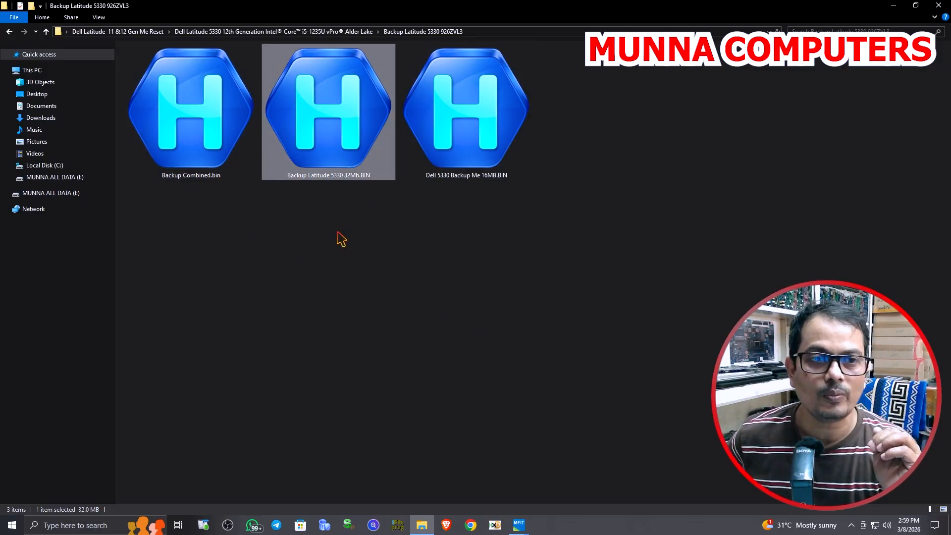
{"action": "key", "text": "Left"}
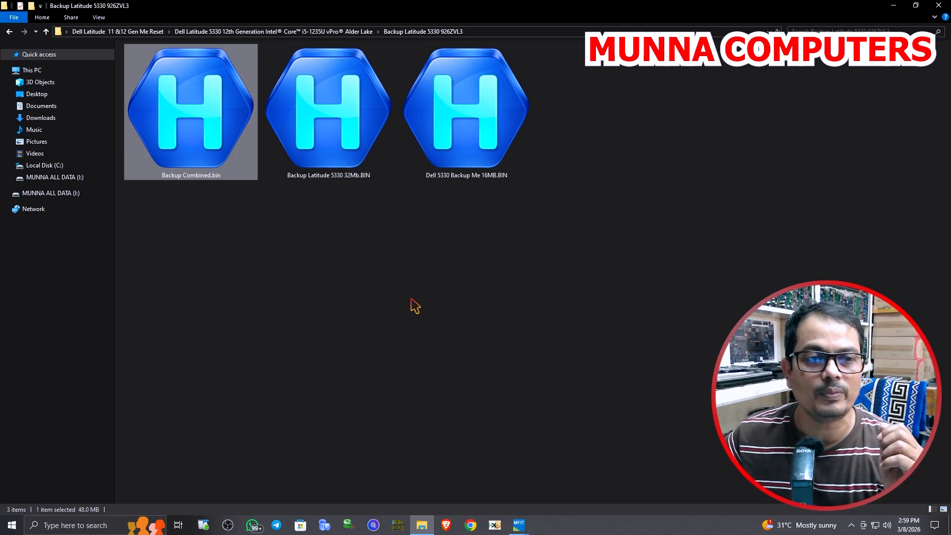
{"action": "left_click", "coordinate": [431, 283]}
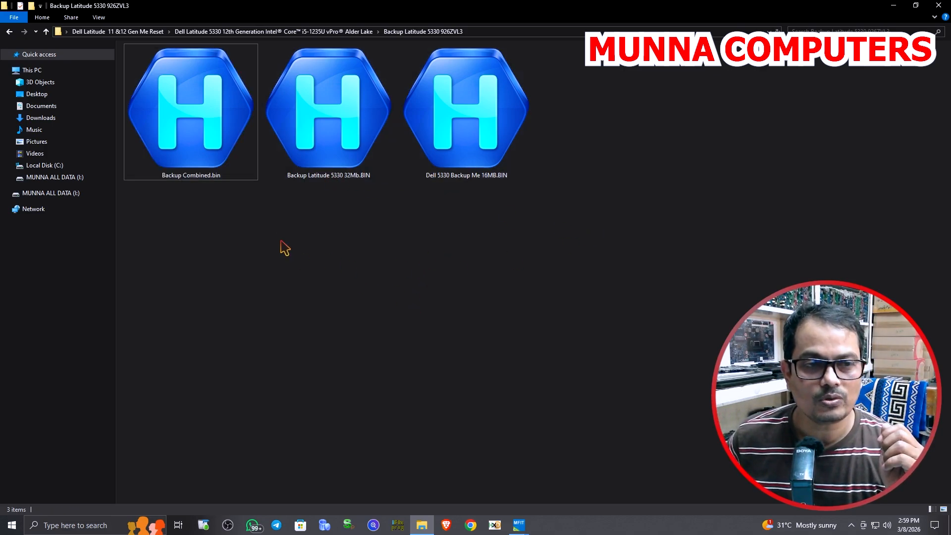
View the Properties of Backup Combined.bin, then bring the MFIT window forward
{"action": "right_click", "coordinate": [190, 134]}
{"action": "left_click", "coordinate": [258, 340]}
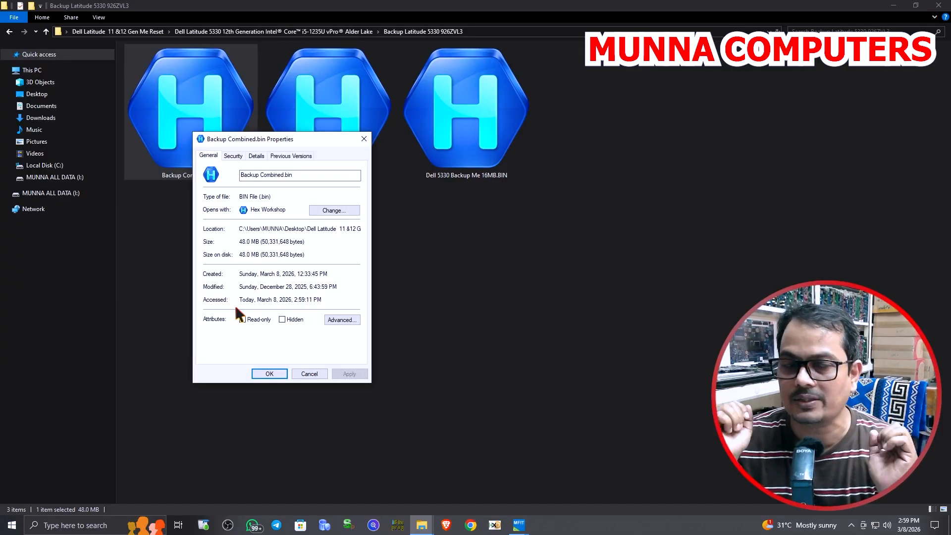
{"action": "left_click", "coordinate": [460, 133]}
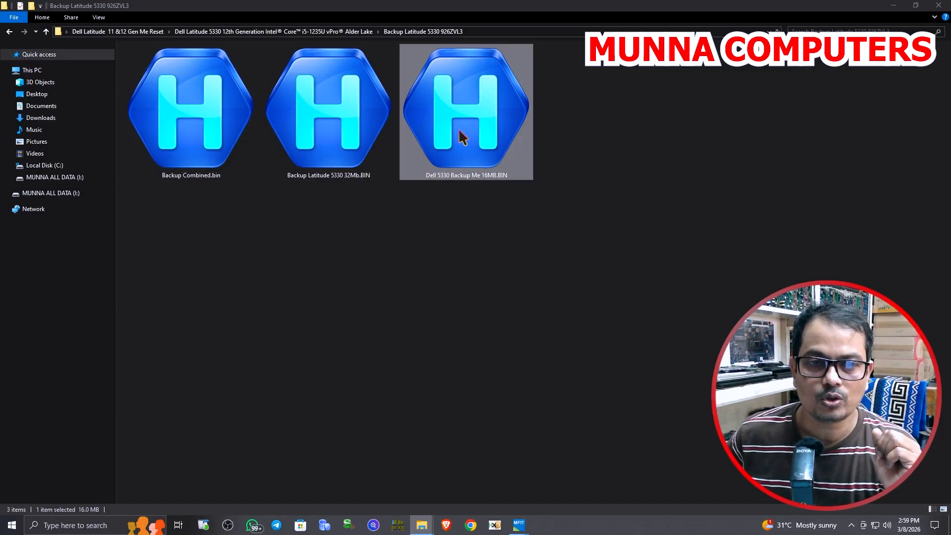
{"action": "left_click", "coordinate": [339, 135]}
{"action": "left_click", "coordinate": [518, 525]}
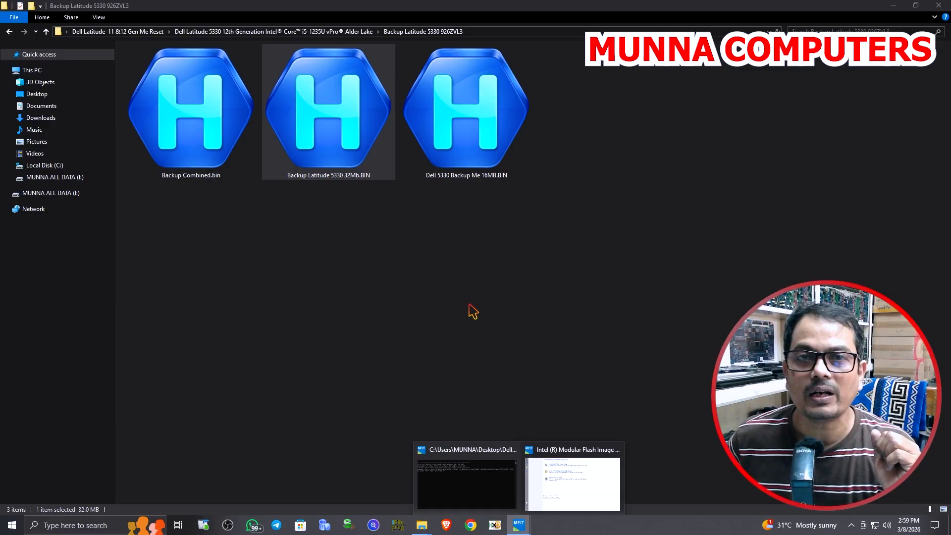
{"action": "left_click", "coordinate": [569, 478]}
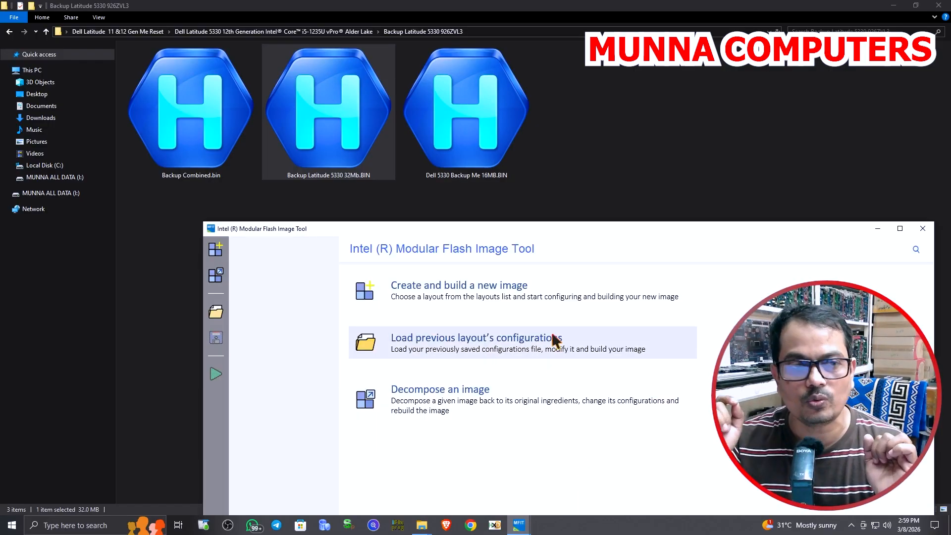
Load Backup Combined.bin into MFIT, inspect the 'Decompose failed' log, then go up to Dell Latitude 5330
{"action": "left_click_drag", "start_coordinate": [201, 138], "coordinate": [548, 381]}
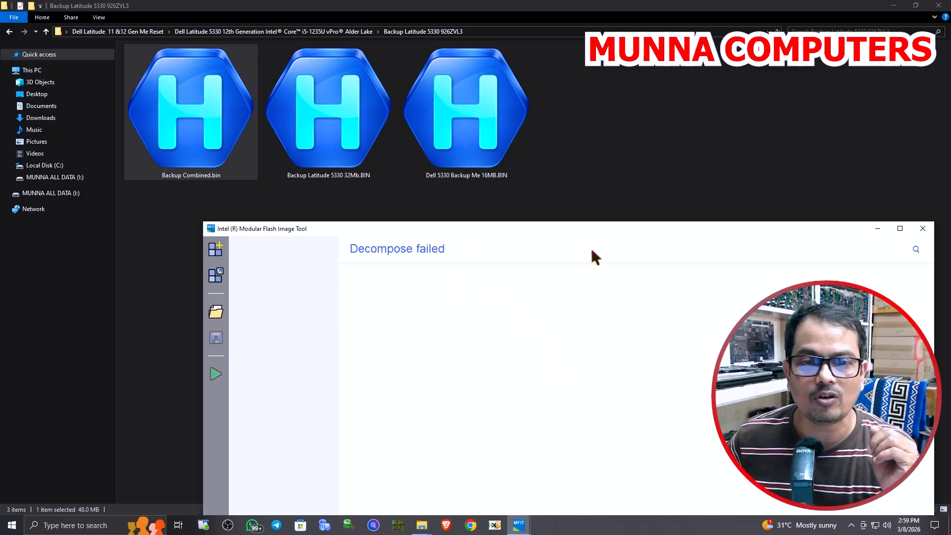
{"action": "left_click_drag", "start_coordinate": [589, 229], "coordinate": [558, 27]}
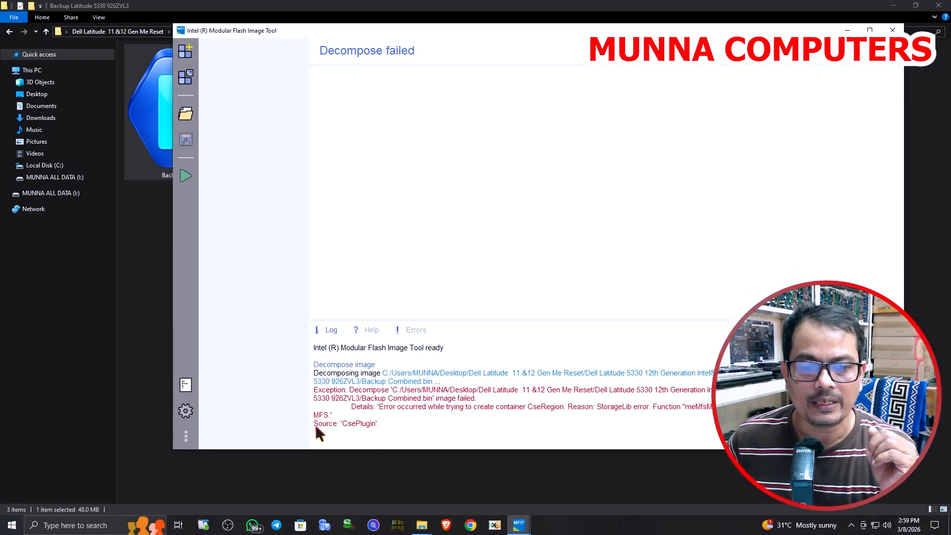
{"action": "left_click_drag", "start_coordinate": [318, 423], "coordinate": [389, 424]}
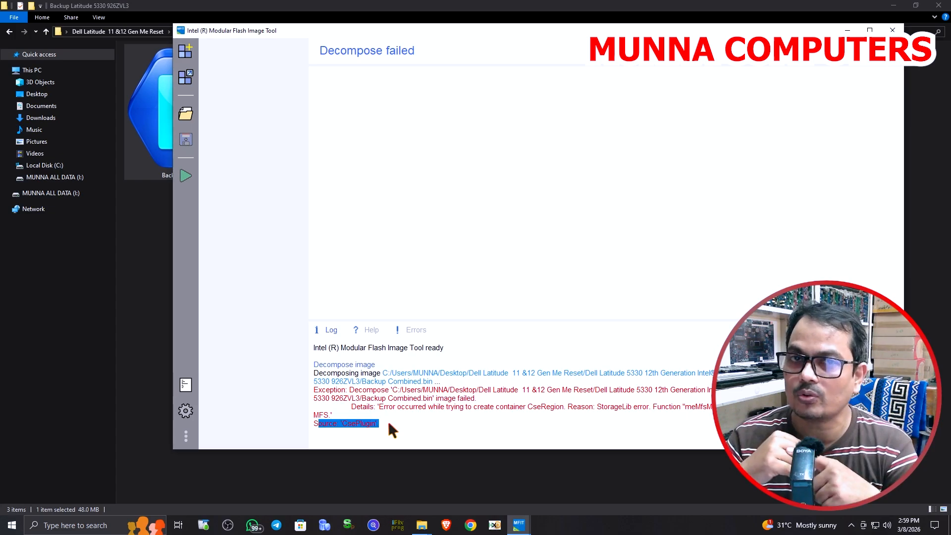
{"action": "left_click", "coordinate": [46, 32]}
{"action": "left_click", "coordinate": [594, 403]}
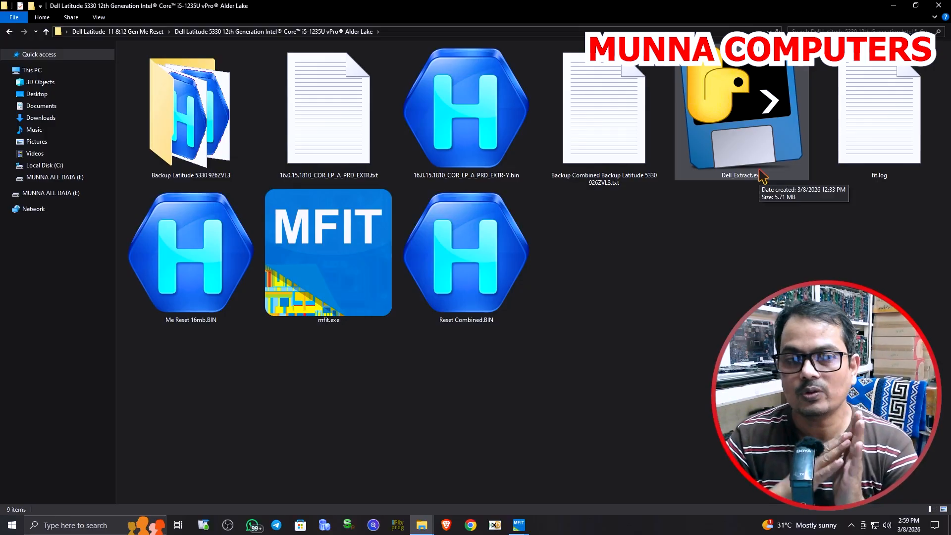
Recheck the backup BIN files and MFIT's decompose error, then return to the parent folder
{"action": "double_click", "coordinate": [248, 100]}
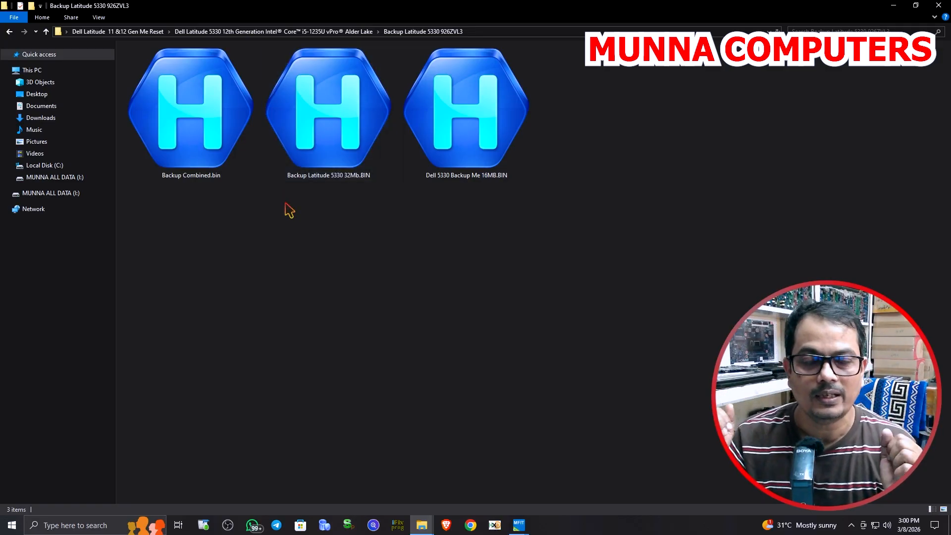
{"action": "left_click", "coordinate": [518, 525]}
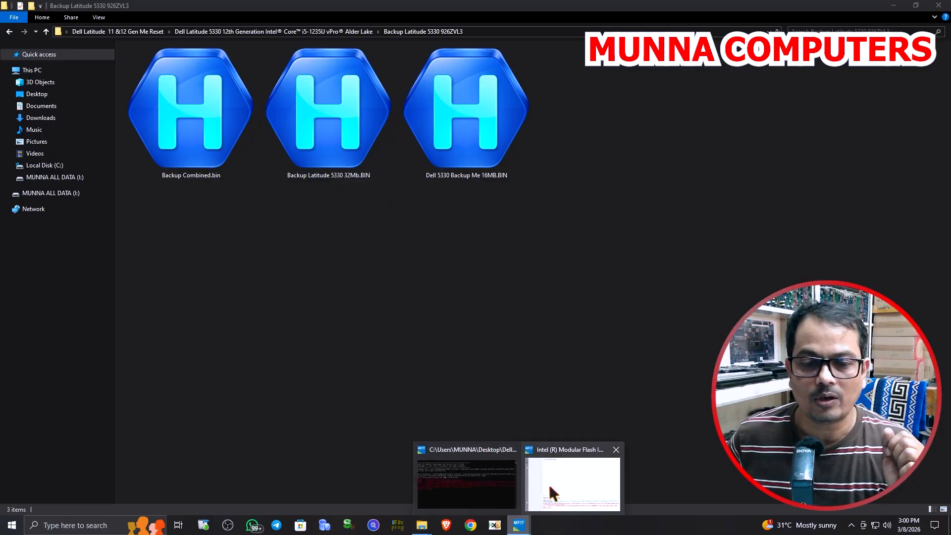
{"action": "left_click", "coordinate": [552, 490]}
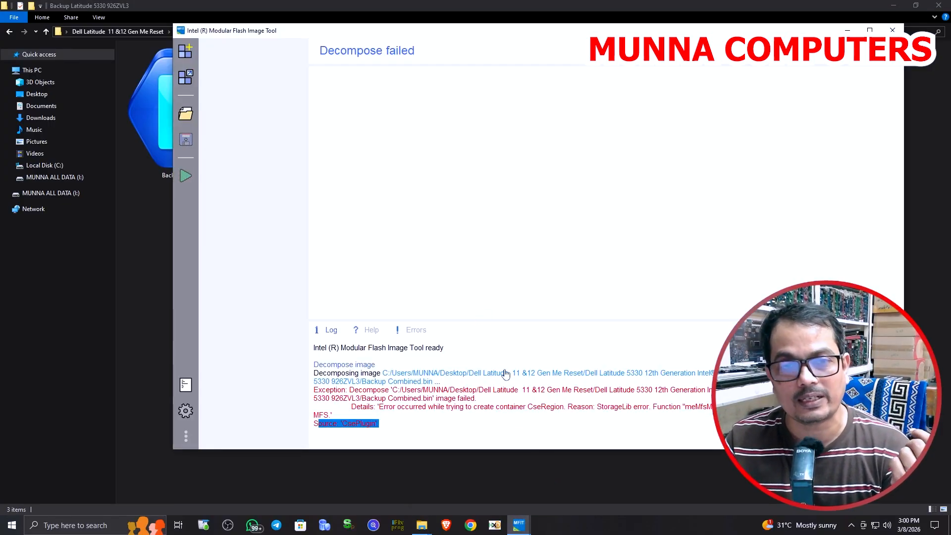
{"action": "left_click", "coordinate": [736, 497]}
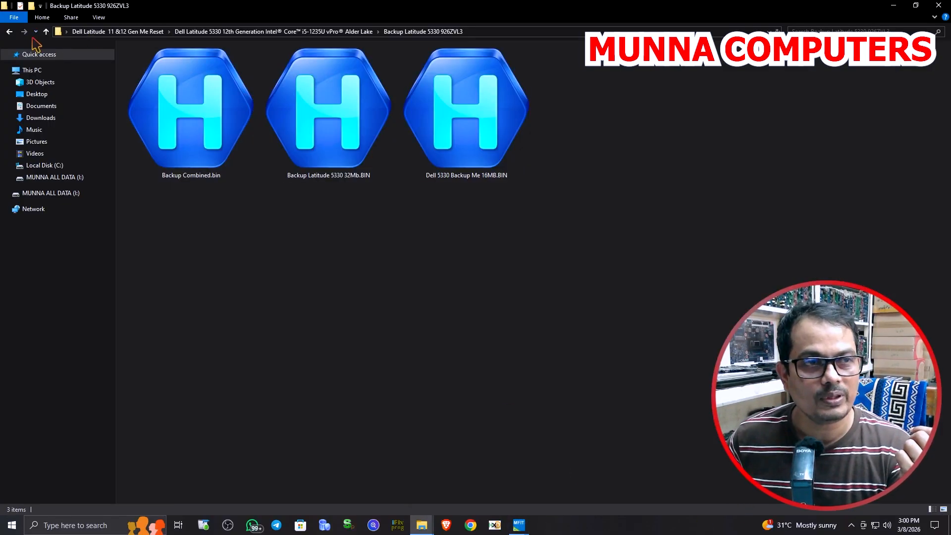
{"action": "left_click", "coordinate": [46, 31]}
{"action": "left_click", "coordinate": [525, 417]}
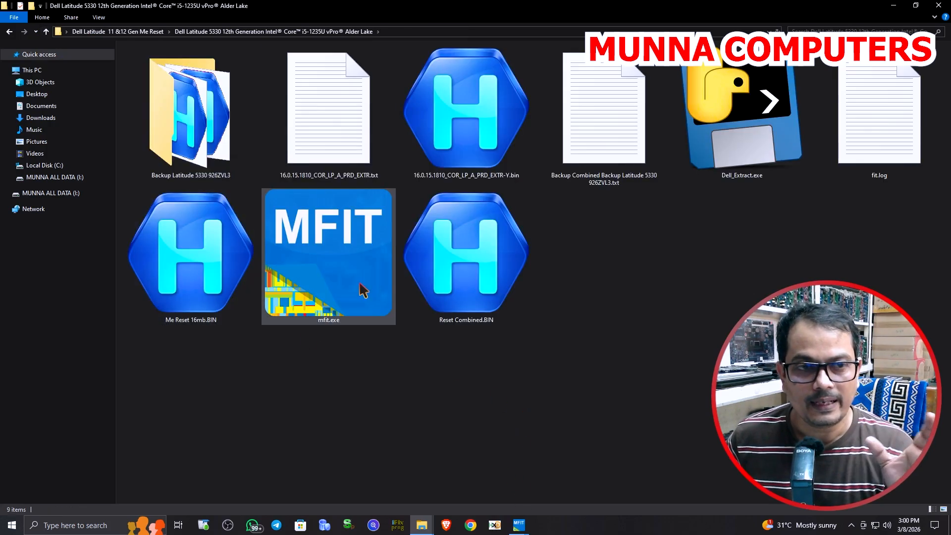
Leave the backup folder's name unchanged after renaming, and open Brave with the WORK PLACE profile
{"action": "right_click", "coordinate": [207, 148]}
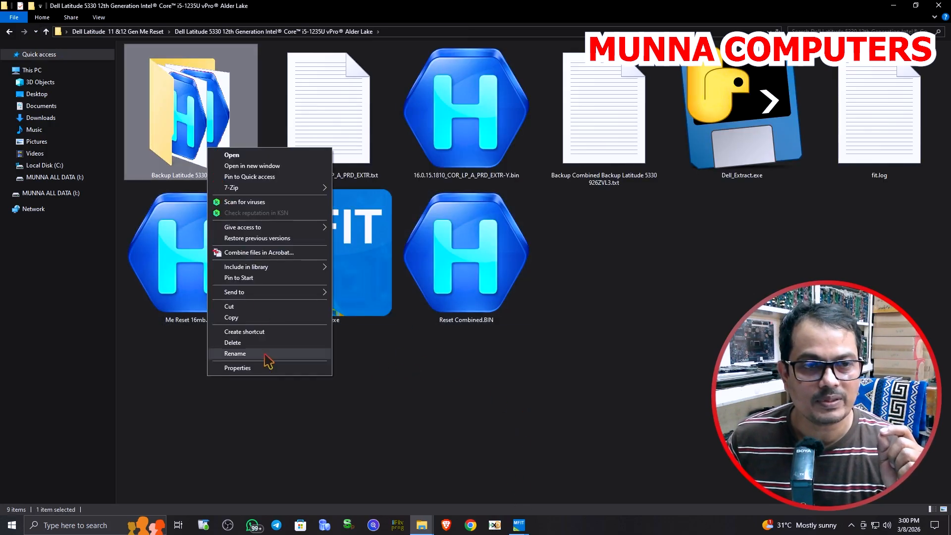
{"action": "left_click", "coordinate": [263, 353]}
{"action": "double_click", "coordinate": [210, 175]}
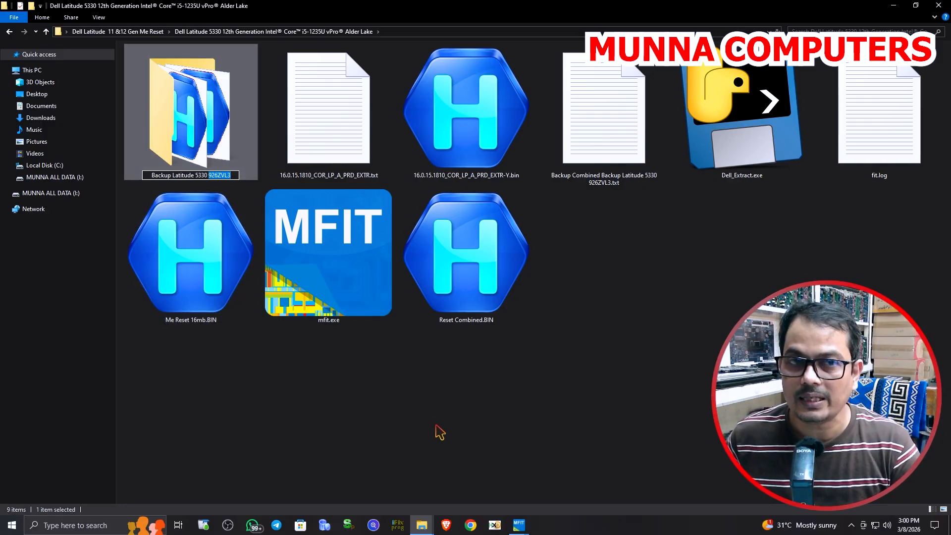
{"action": "left_click", "coordinate": [463, 476]}
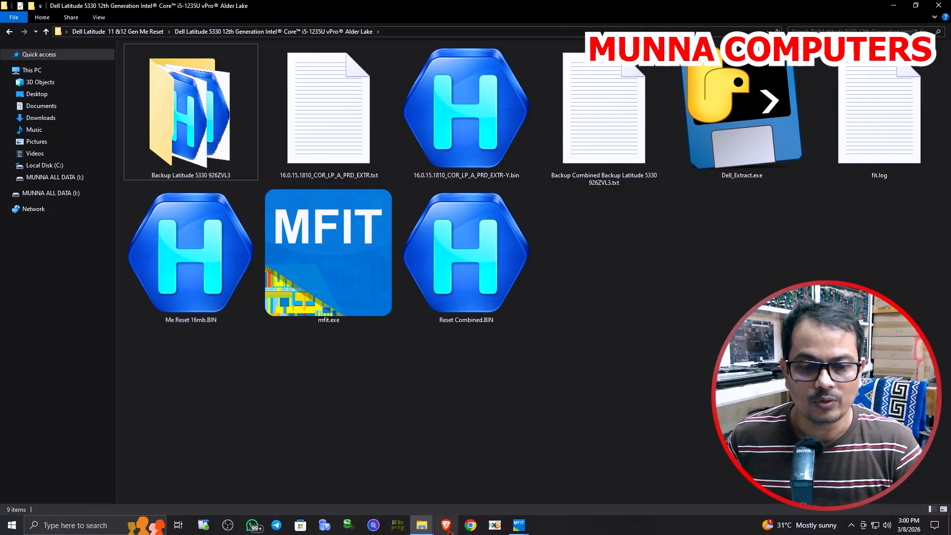
{"action": "left_click", "coordinate": [446, 525]}
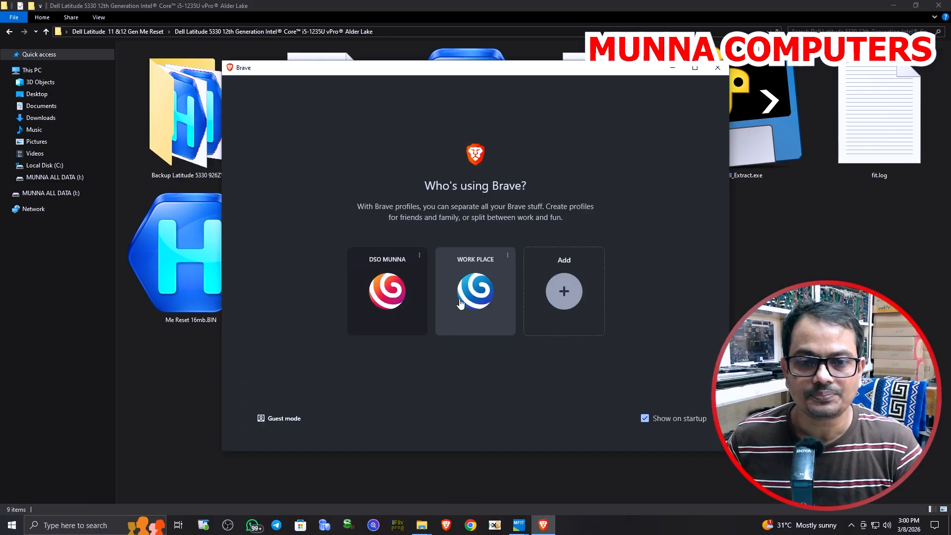
{"action": "left_click", "coordinate": [459, 302]}
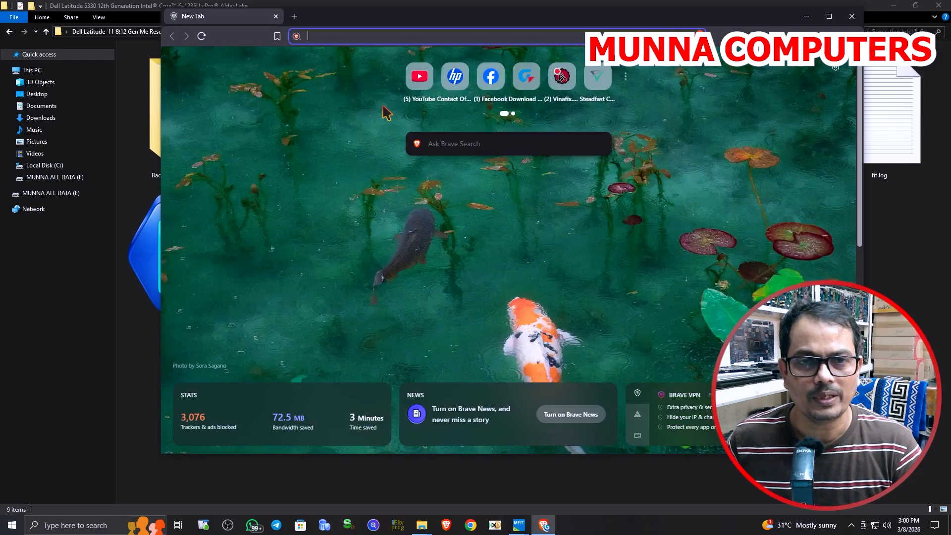
Search for 'dell service support' using the address-bar suggestion
{"action": "type", "text": "dell"}
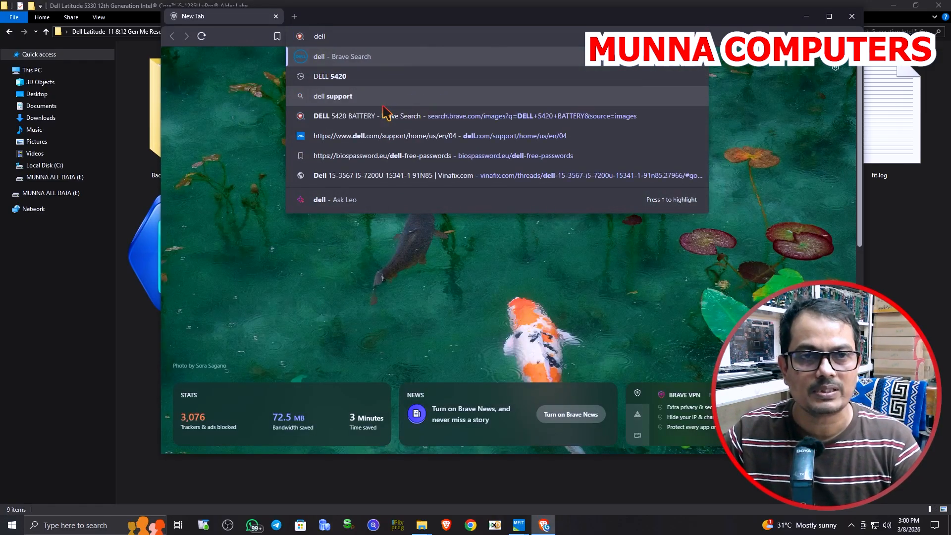
{"action": "type", "text": " ser"}
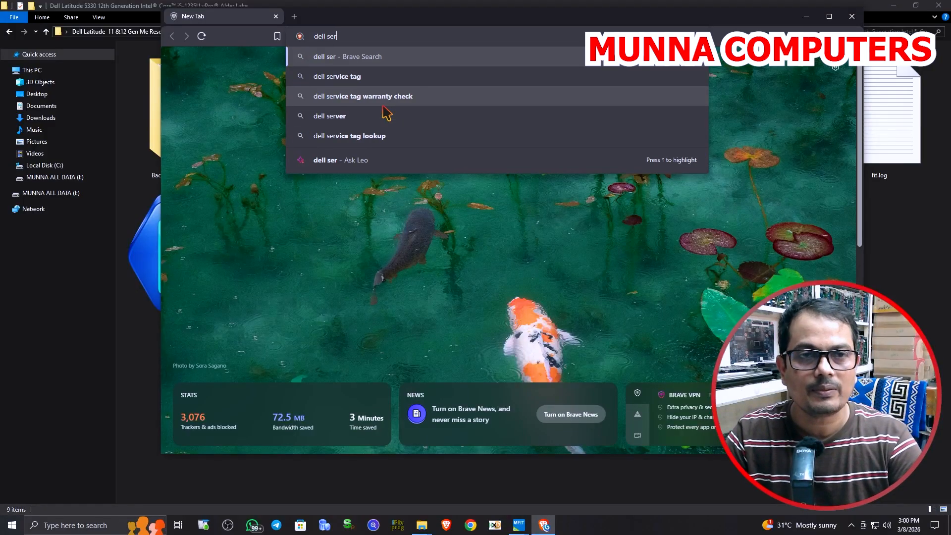
{"action": "type", "text": "vice su"}
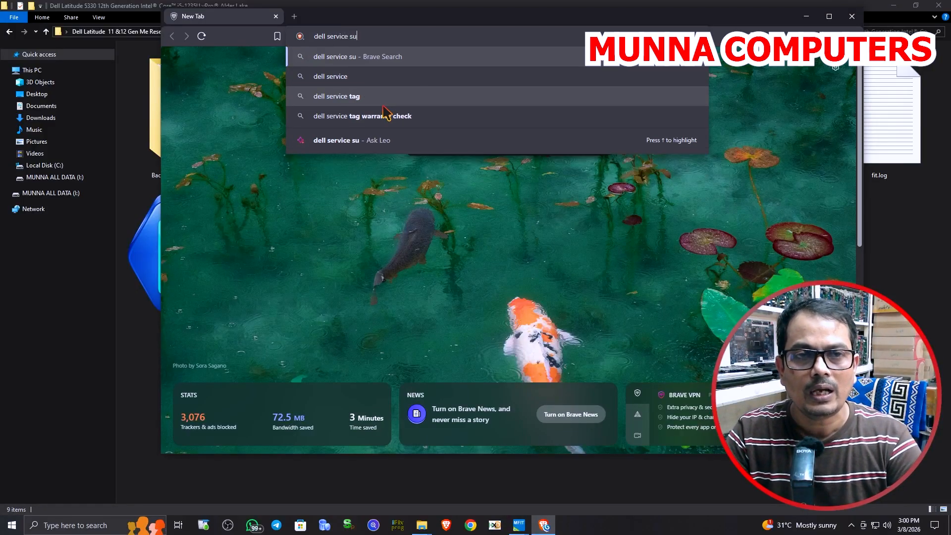
{"action": "key", "text": "Down"}
{"action": "key", "text": "Return"}
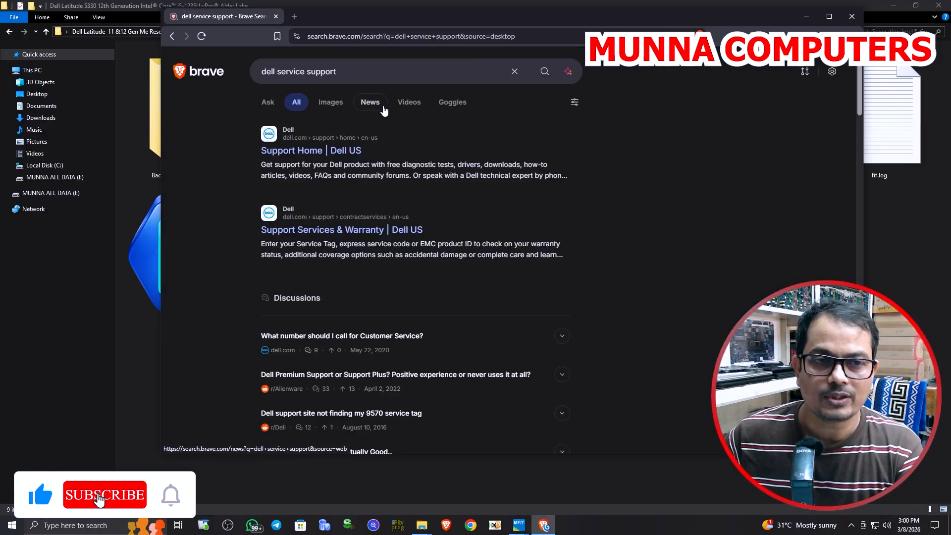
Find the laptop on Dell Support by its service tag and open Latitude 5330 Drivers & Downloads
{"action": "left_click", "coordinate": [316, 152]}
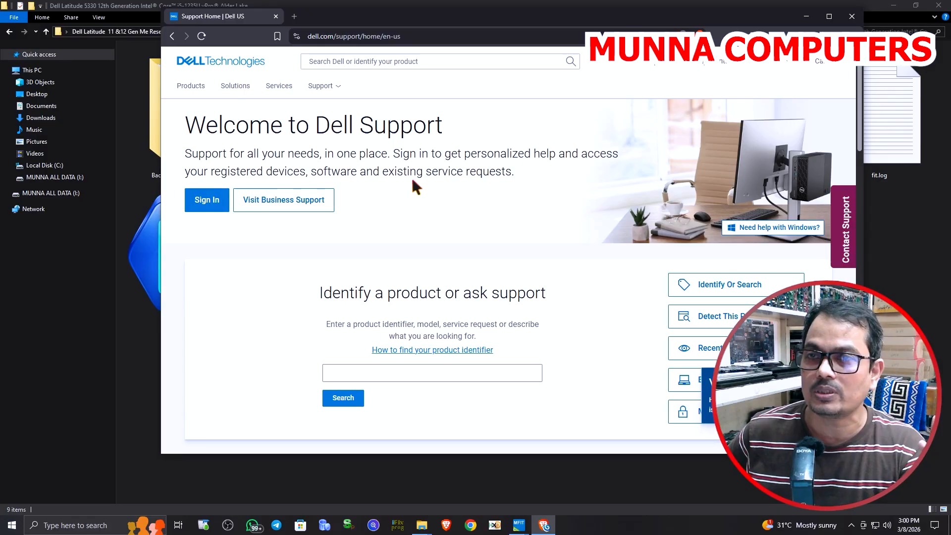
{"action": "left_click", "coordinate": [828, 16]}
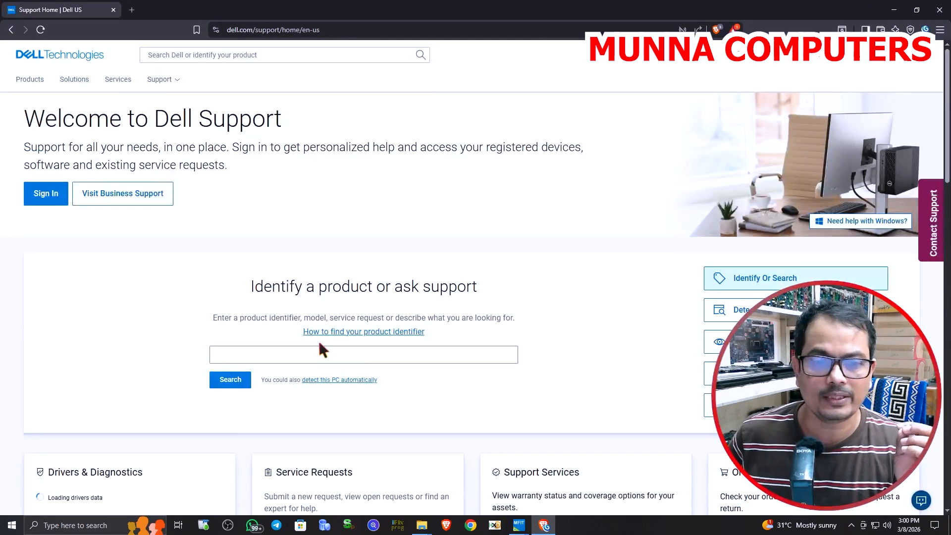
{"action": "left_click", "coordinate": [319, 349]}
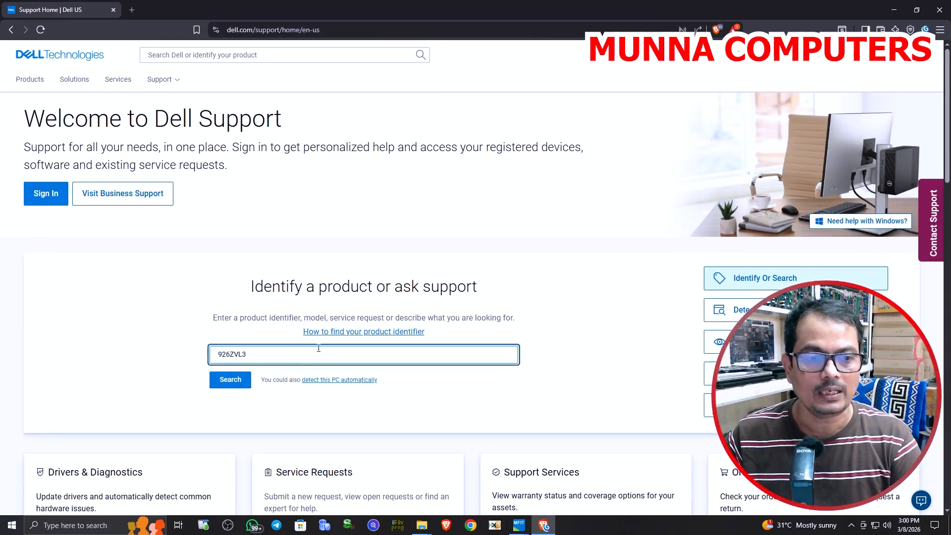
{"action": "type", "text": "926ZVL3"}
{"action": "key", "text": "Return"}
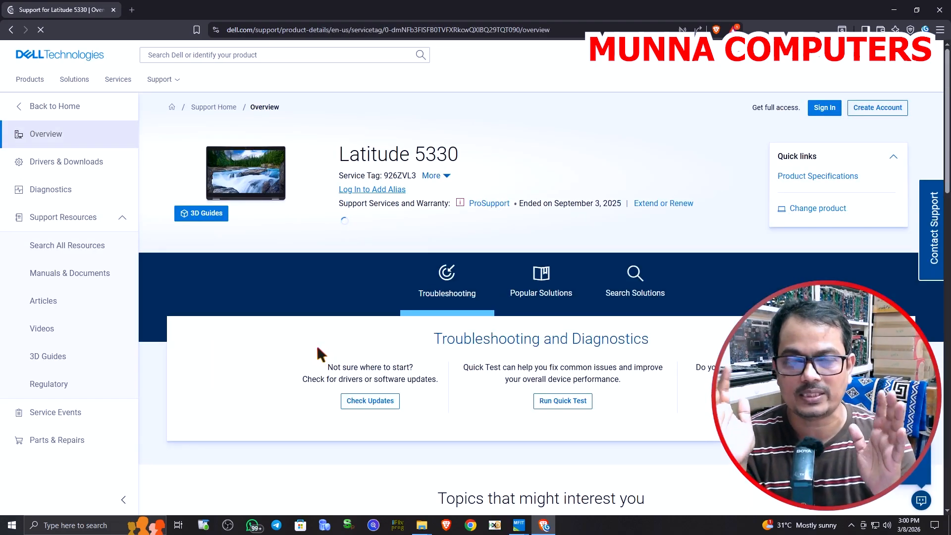
{"action": "left_click_drag", "start_coordinate": [460, 155], "coordinate": [350, 155]}
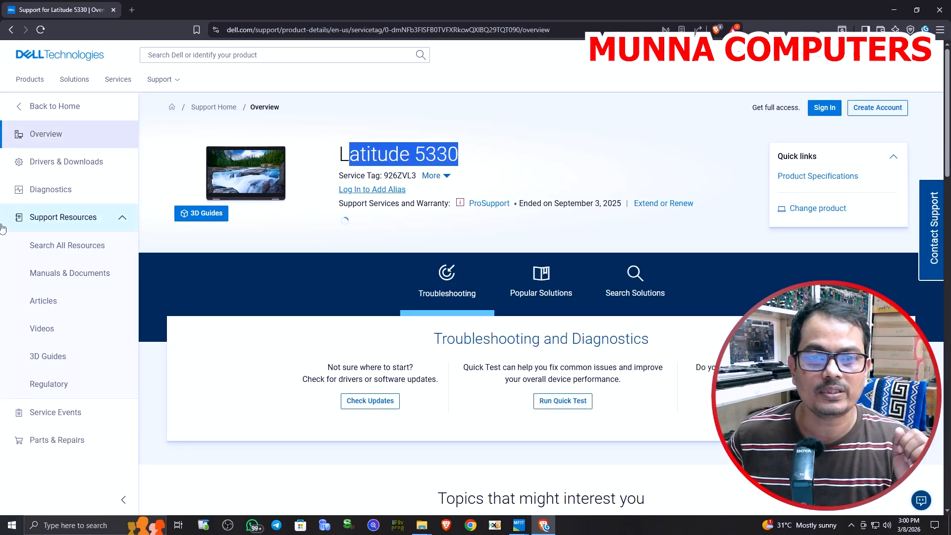
{"action": "left_click", "coordinate": [79, 166]}
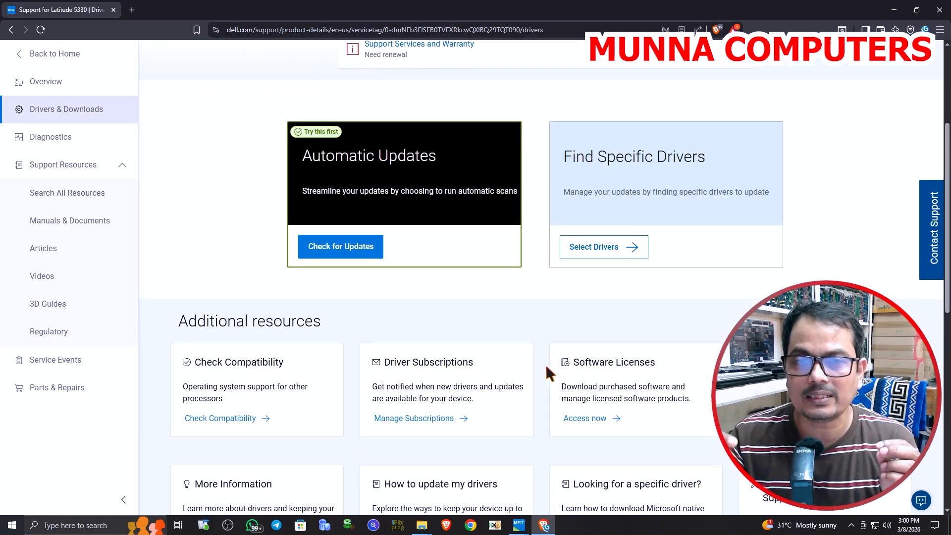
Filter the specific drivers list to the Audio and BIOS categories
{"action": "left_click", "coordinate": [613, 275]}
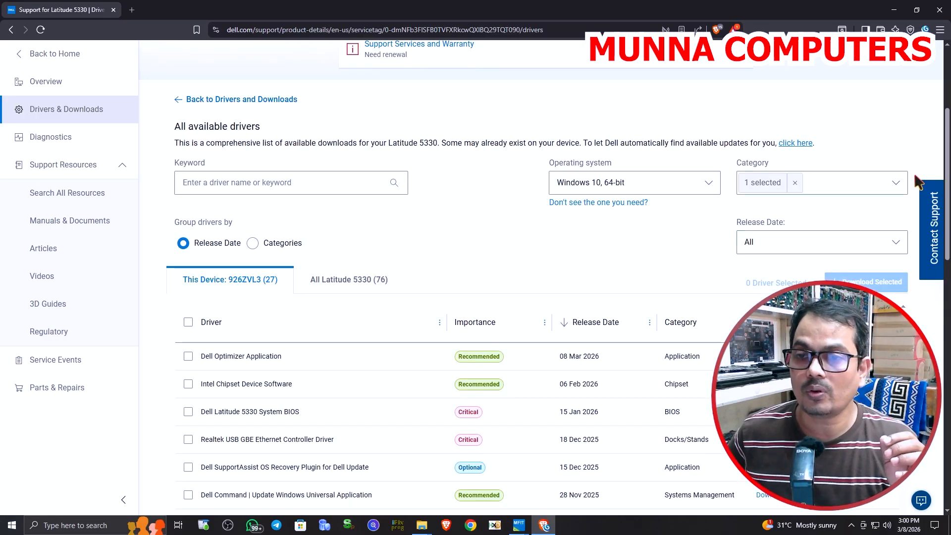
{"action": "left_click", "coordinate": [895, 183]}
{"action": "left_click", "coordinate": [765, 258]}
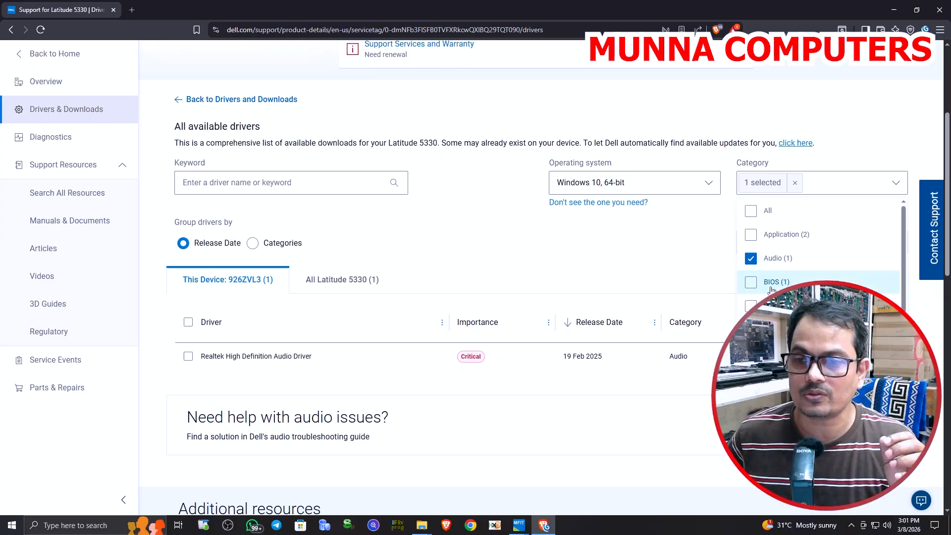
{"action": "left_click", "coordinate": [771, 283]}
{"action": "left_click", "coordinate": [871, 384]}
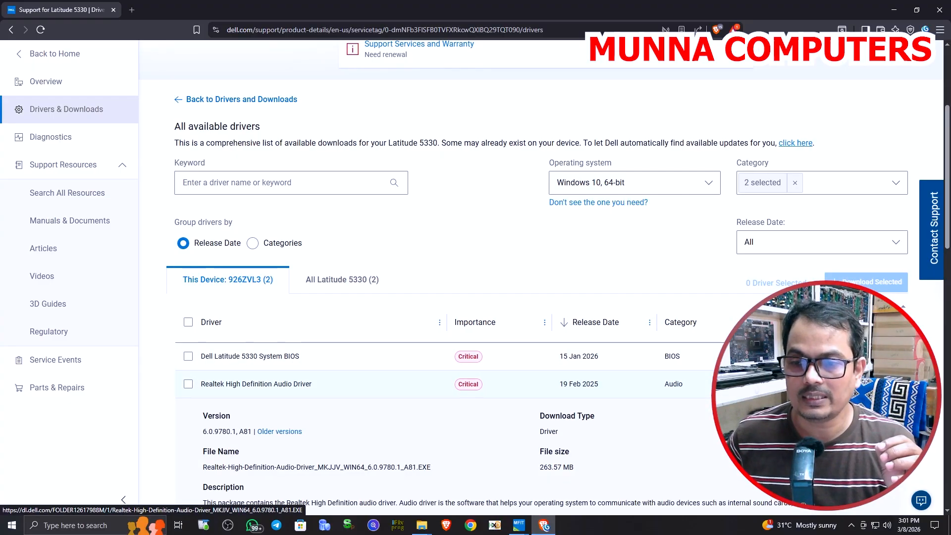
{"action": "left_click", "coordinate": [877, 384]}
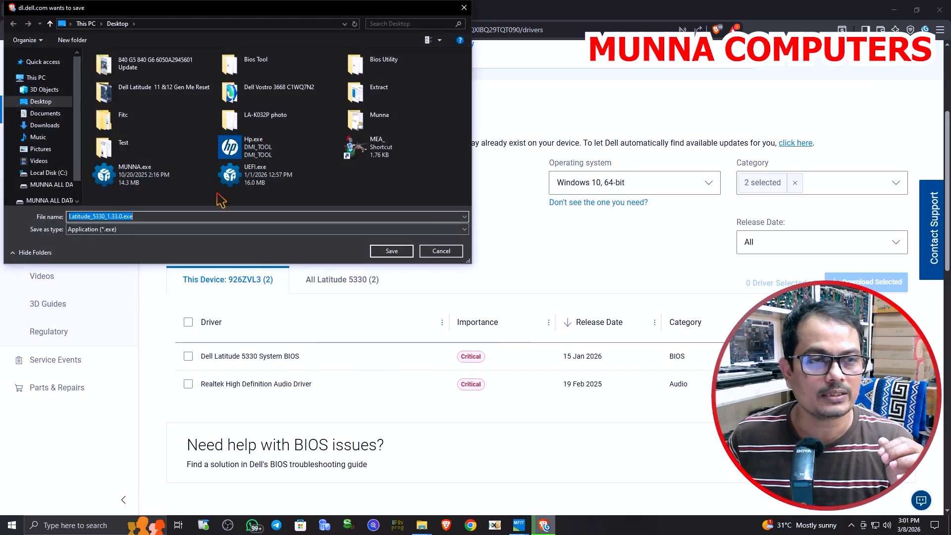
Browse the Save dialog to the Latitude 5330 12th Generation folder for the System BIOS download
{"action": "left_click", "coordinate": [166, 89]}
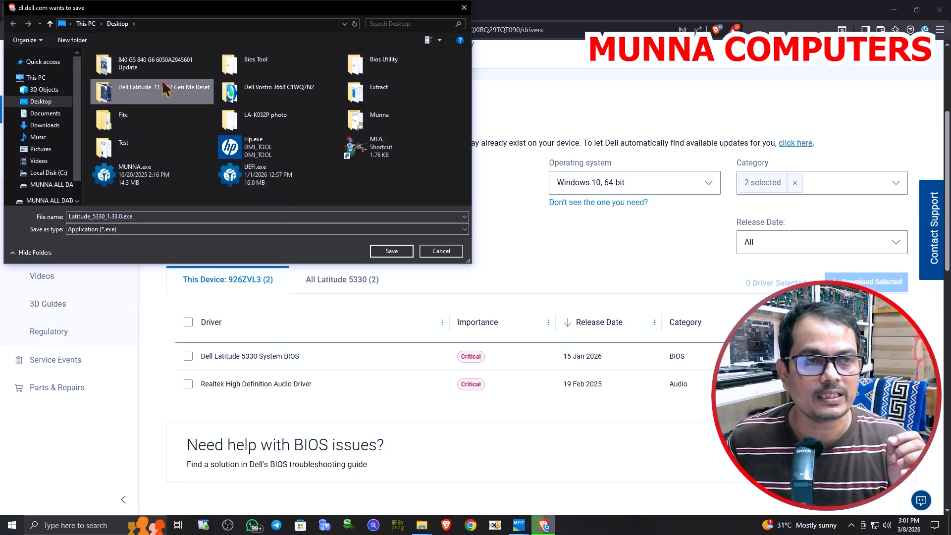
{"action": "double_click", "coordinate": [166, 89]}
{"action": "double_click", "coordinate": [145, 70]}
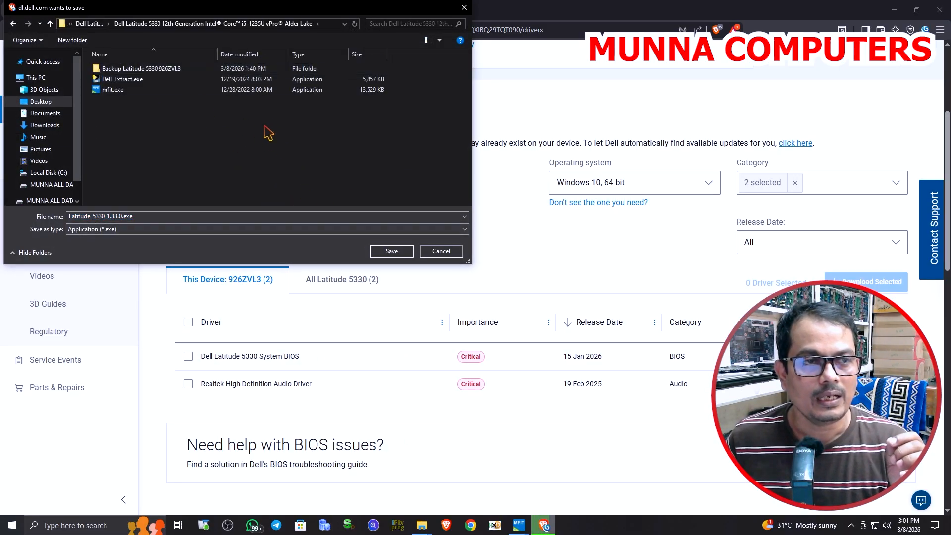
{"action": "double_click", "coordinate": [181, 69]}
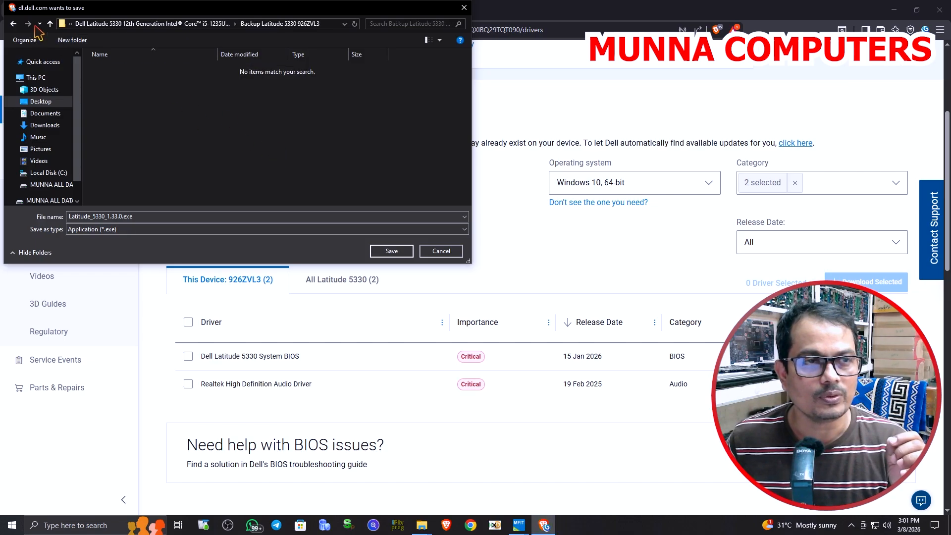
{"action": "left_click", "coordinate": [50, 23]}
Save the BIOS update and refresh the folder to show Latitude_5330_1.33.0.exe
{"action": "left_click", "coordinate": [391, 250]}
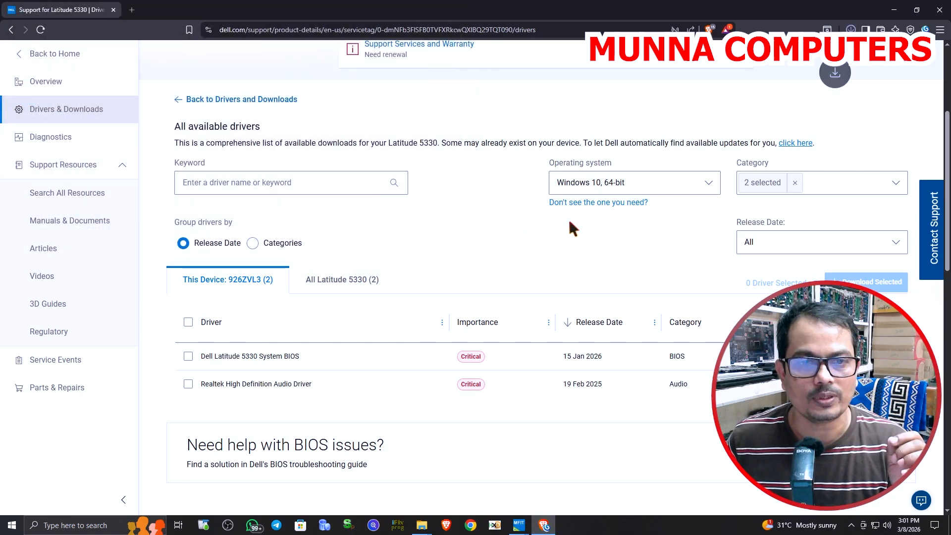
{"action": "left_click", "coordinate": [894, 10]}
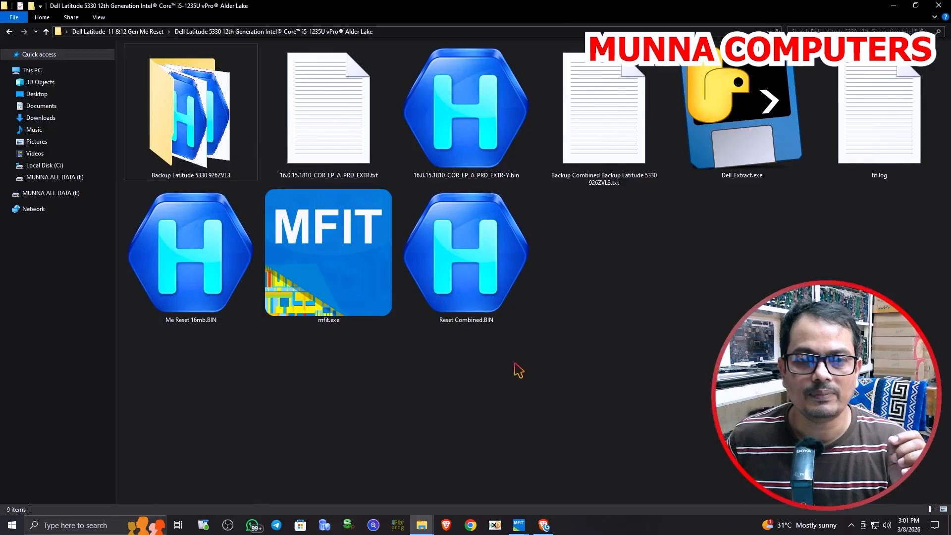
{"action": "right_click", "coordinate": [335, 405]}
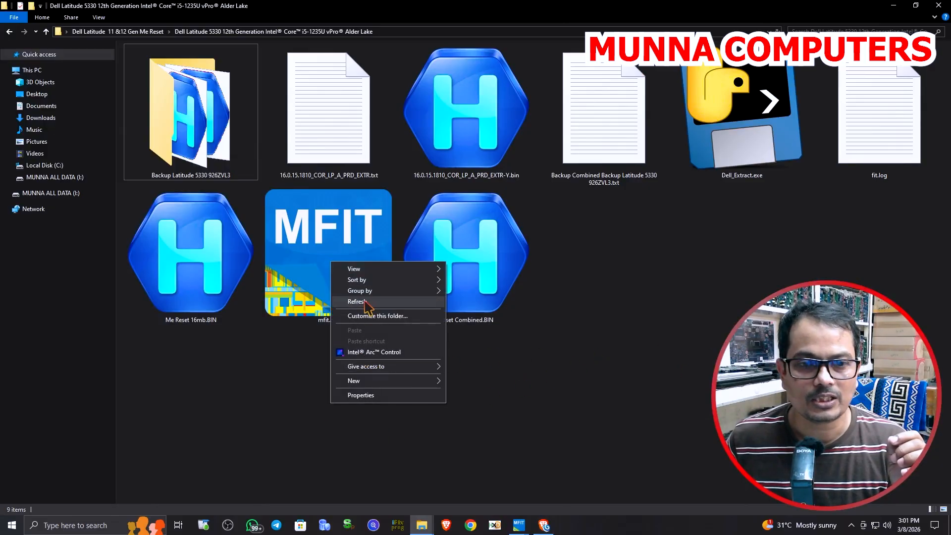
{"action": "left_click", "coordinate": [357, 303]}
Extract Latitude_5330_1.33.0.exe with Dell_Extract.exe and open the resulting _extracted folder
{"action": "left_click", "coordinate": [208, 295]}
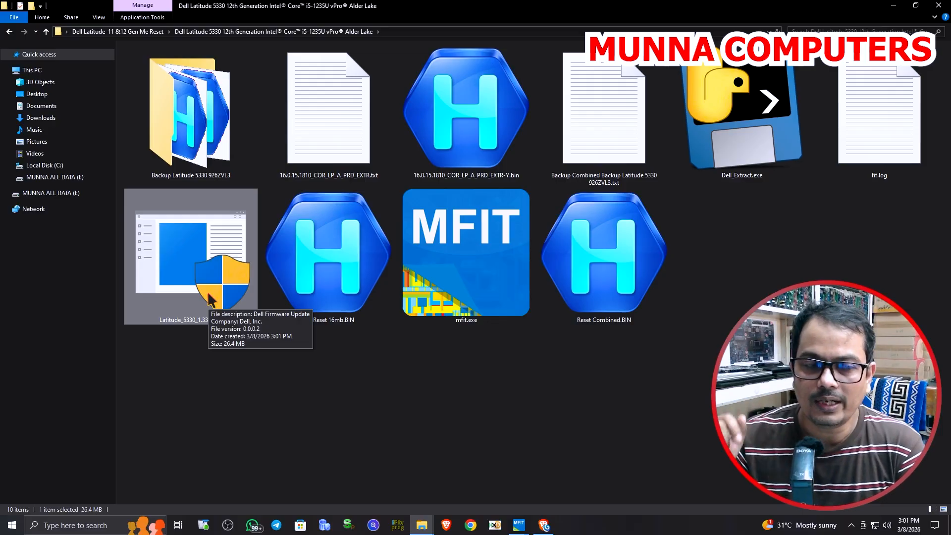
{"action": "left_click_drag", "start_coordinate": [207, 290], "coordinate": [722, 139]}
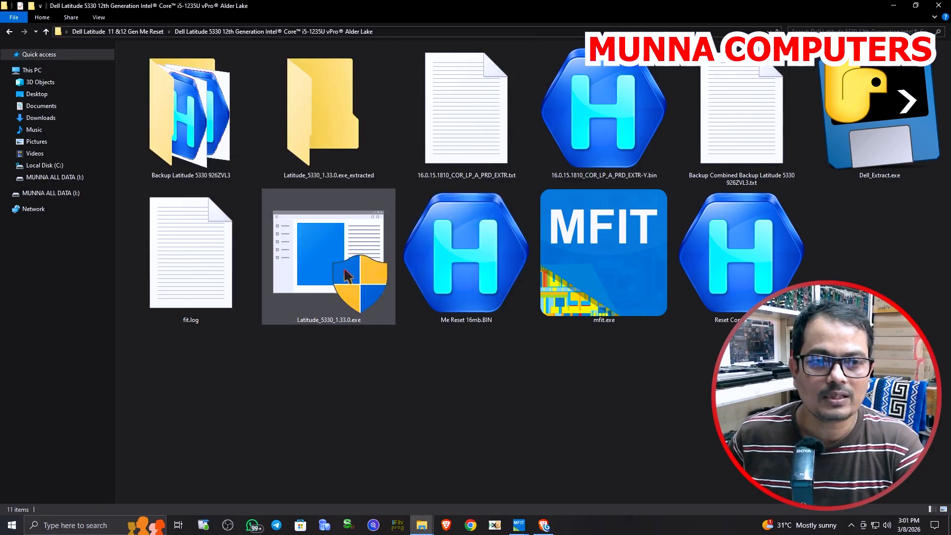
{"action": "double_click", "coordinate": [322, 113]}
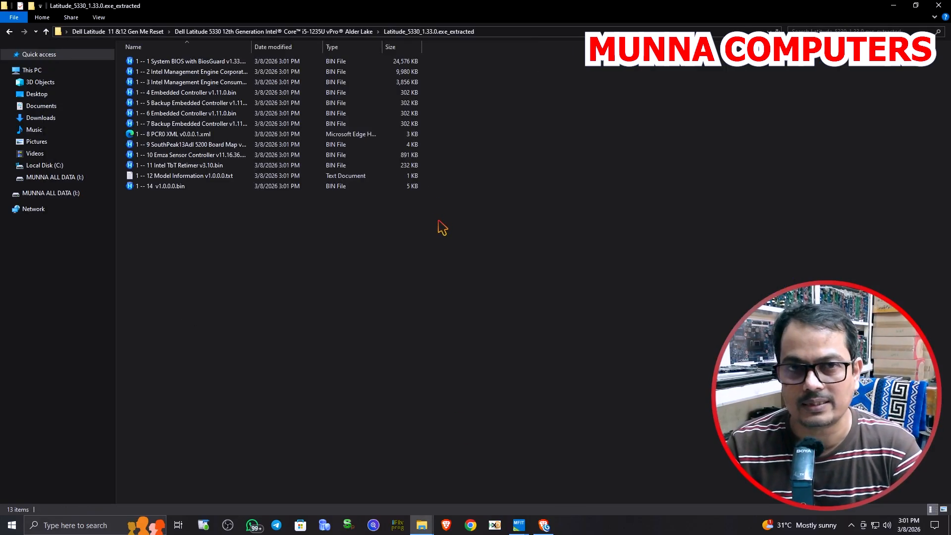
Auto-fit the Name column to show full firmware file names, then go back to Dell Latitude 5330
{"action": "left_click", "coordinate": [218, 71]}
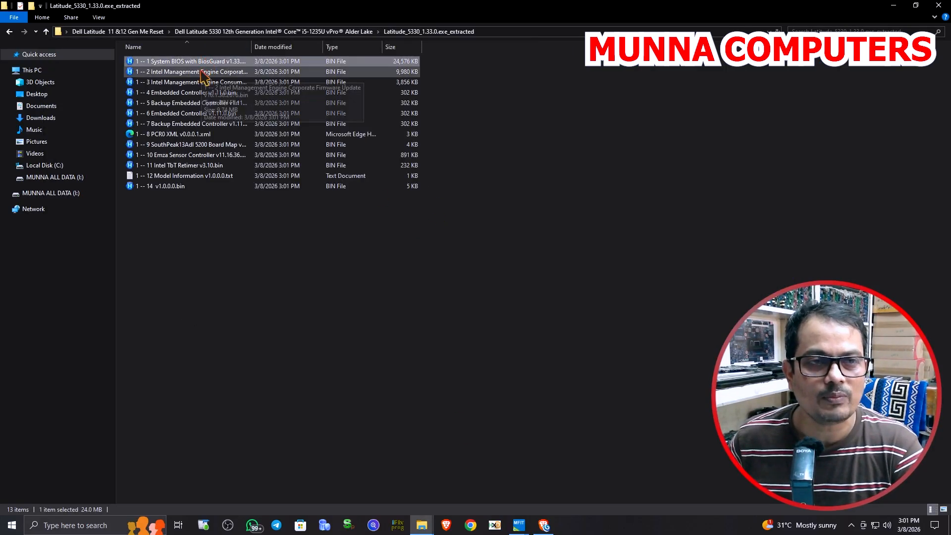
{"action": "left_click", "coordinate": [585, 197]}
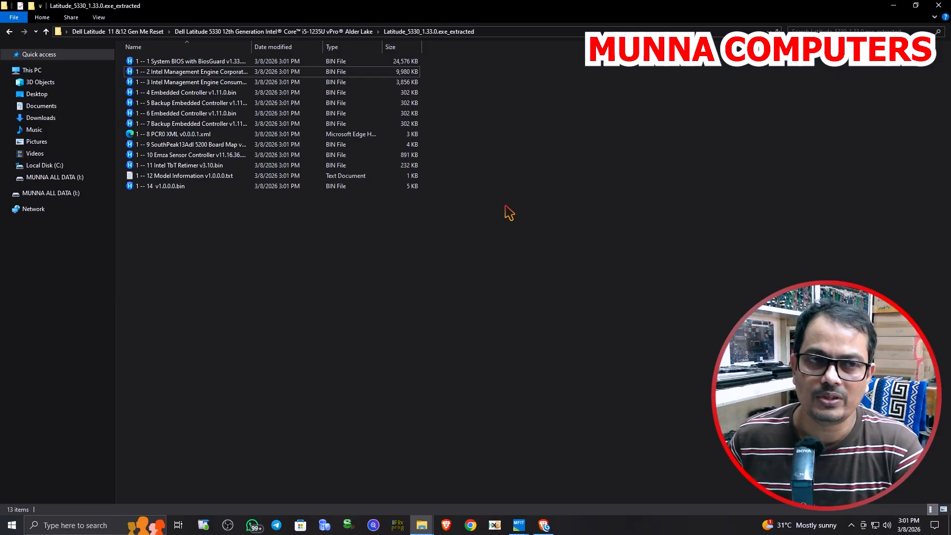
{"action": "double_click", "coordinate": [254, 46]}
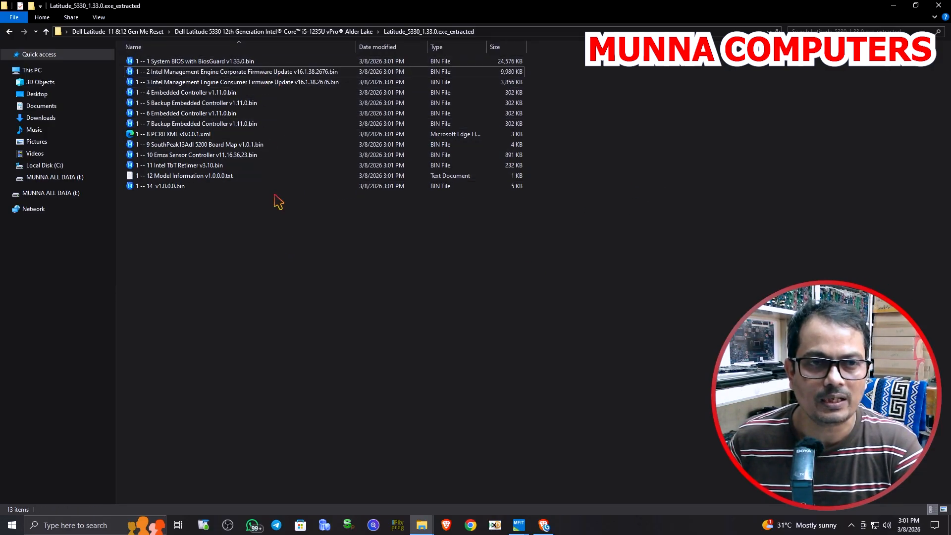
{"action": "left_click", "coordinate": [46, 31]}
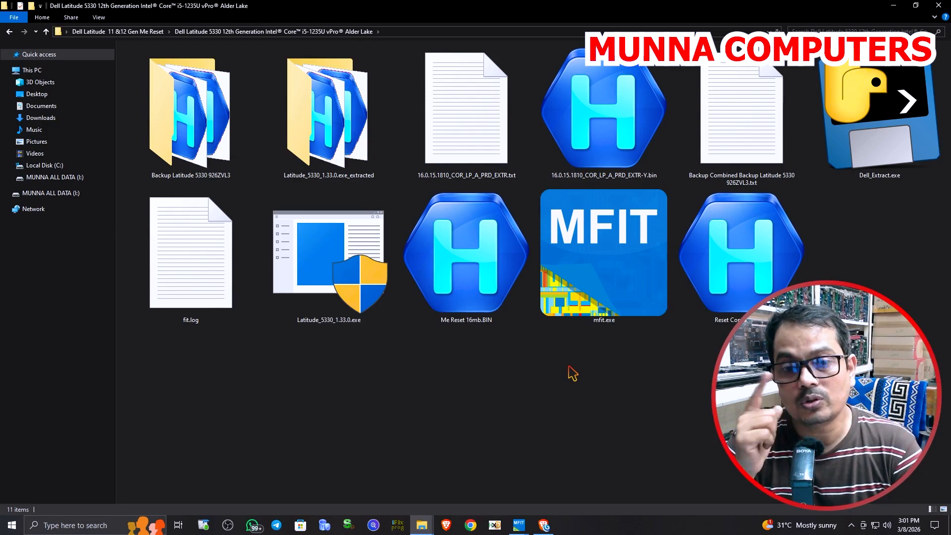
Bring the MFIT window to the front from its taskbar thumbnail
{"action": "mouse_move", "coordinate": [519, 526]}
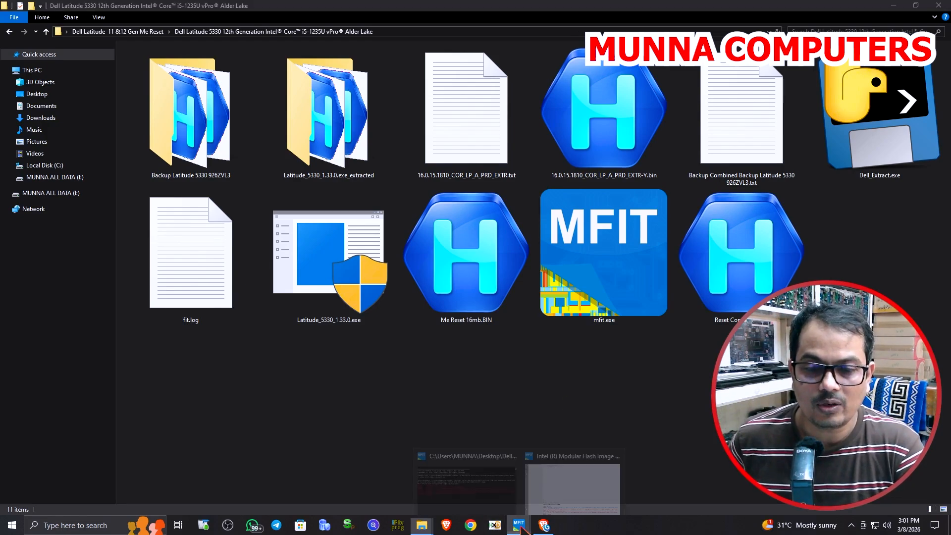
{"action": "left_click", "coordinate": [559, 487]}
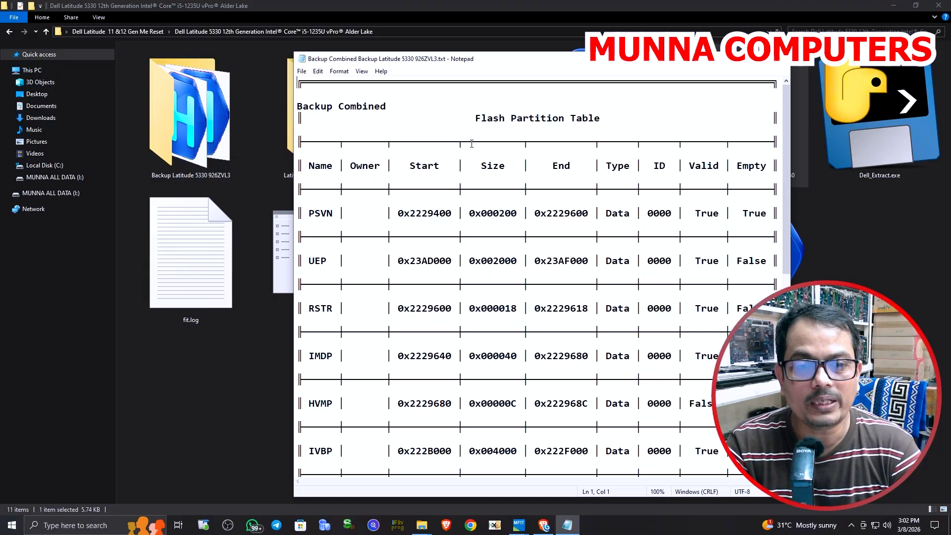
Maximize Notepad and launch Epic Pen from the tray, moving its toolbar to the right
{"action": "scroll", "coordinate": [522, 312], "scroll_direction": "down", "scroll_amount": 3}
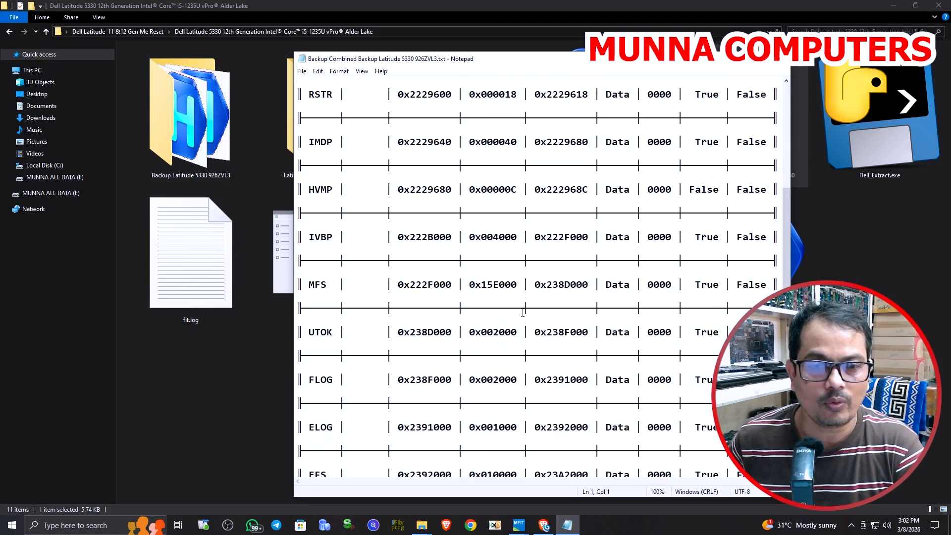
{"action": "left_click", "coordinate": [764, 62]}
{"action": "left_click", "coordinate": [851, 524]}
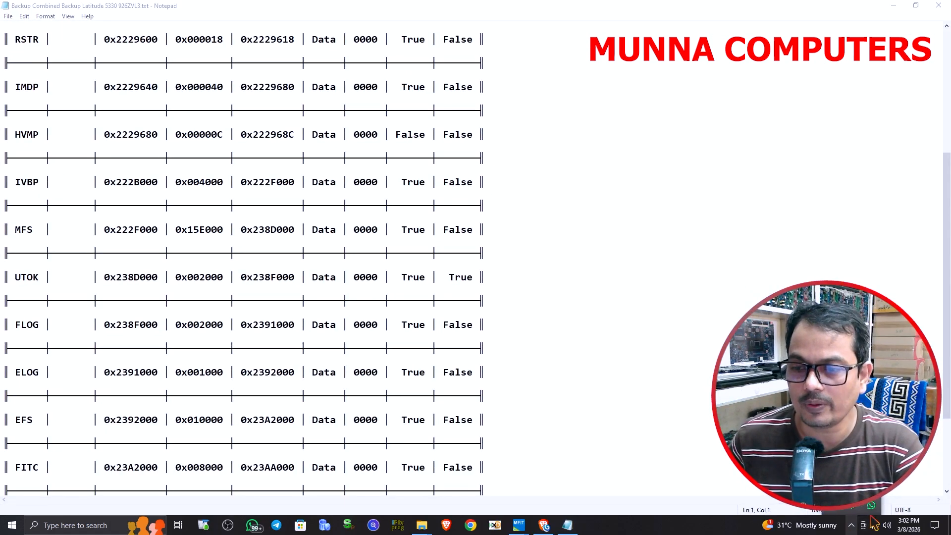
{"action": "left_click", "coordinate": [852, 488]}
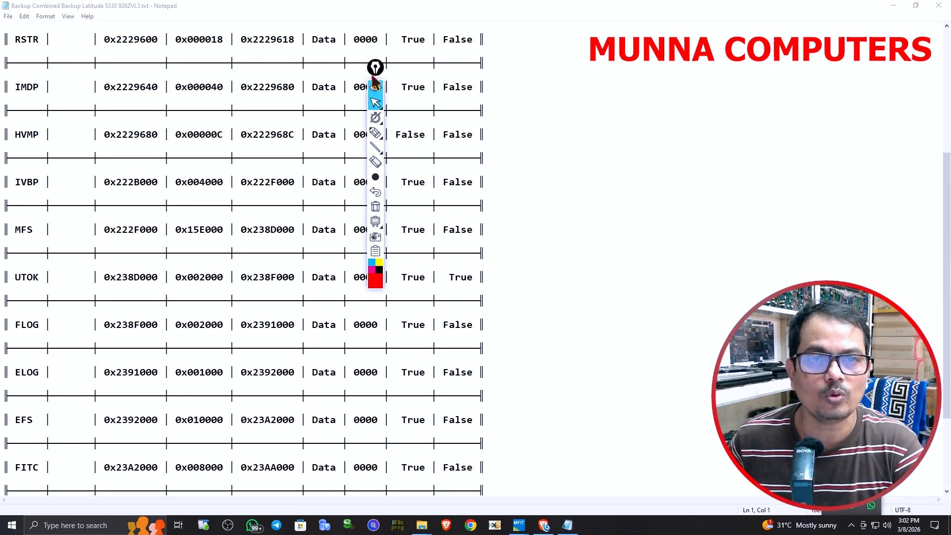
{"action": "left_click_drag", "start_coordinate": [375, 68], "coordinate": [878, 132]}
With the pen tool, circle IVBP and MFS in red and underline the IVBP row
{"action": "left_click", "coordinate": [878, 198]}
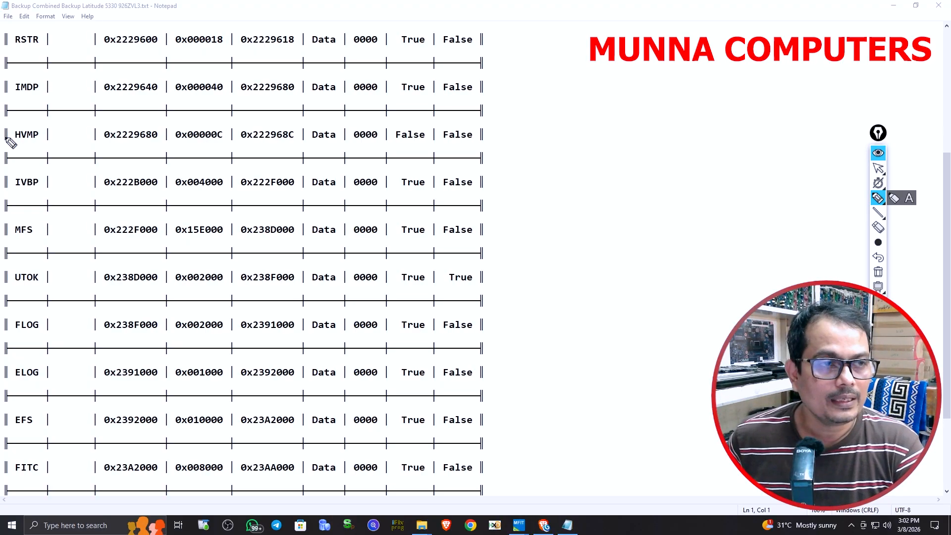
{"action": "left_click_drag", "start_coordinate": [13, 197], "coordinate": [168, 203]}
{"action": "mouse_move", "coordinate": [7, 248]}
{"action": "left_mouse_down"}
{"action": "mouse_move", "coordinate": [5, 228]}
{"action": "mouse_move", "coordinate": [9, 252]}
{"action": "left_mouse_up"}
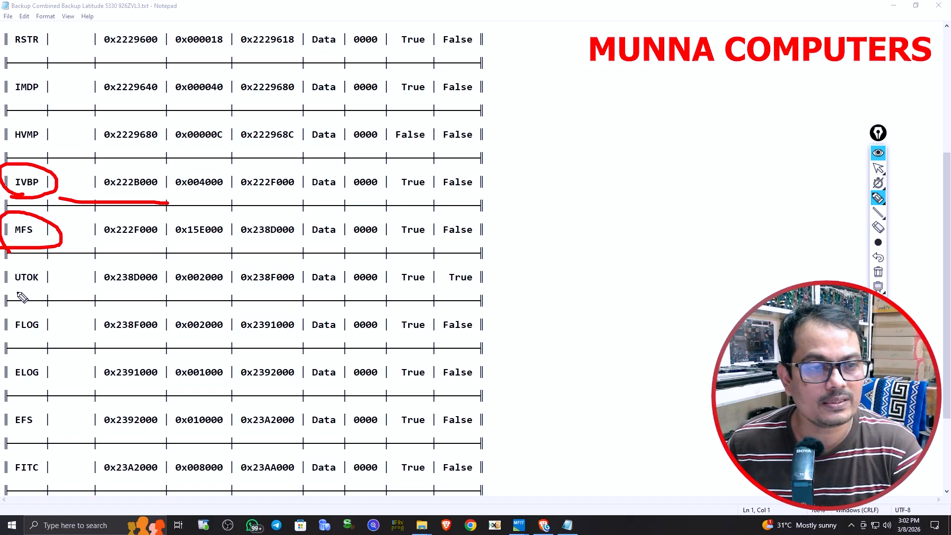
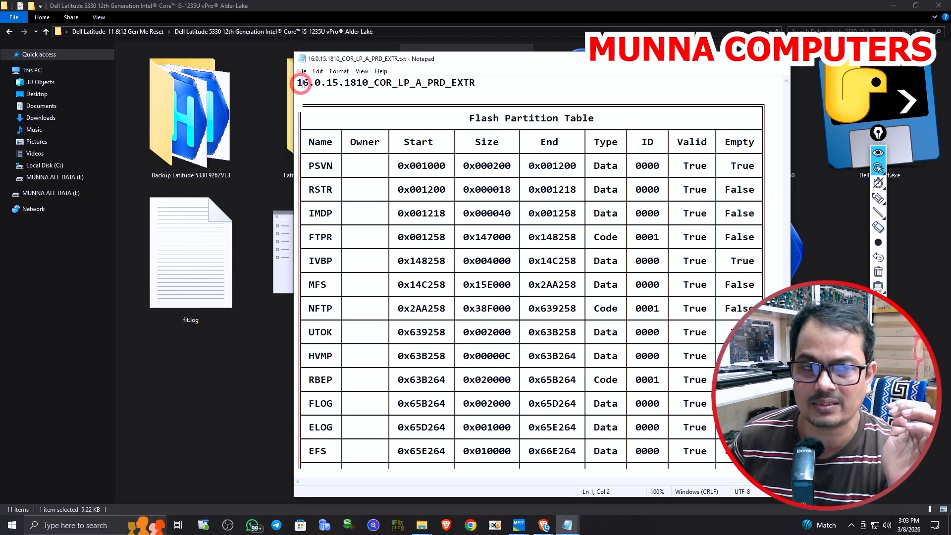
Highlight the 16.0.15.1810 firmware version line above the Flash Partition Table, then bring the backup folder forward
{"action": "left_click_drag", "start_coordinate": [302, 83], "coordinate": [497, 85]}
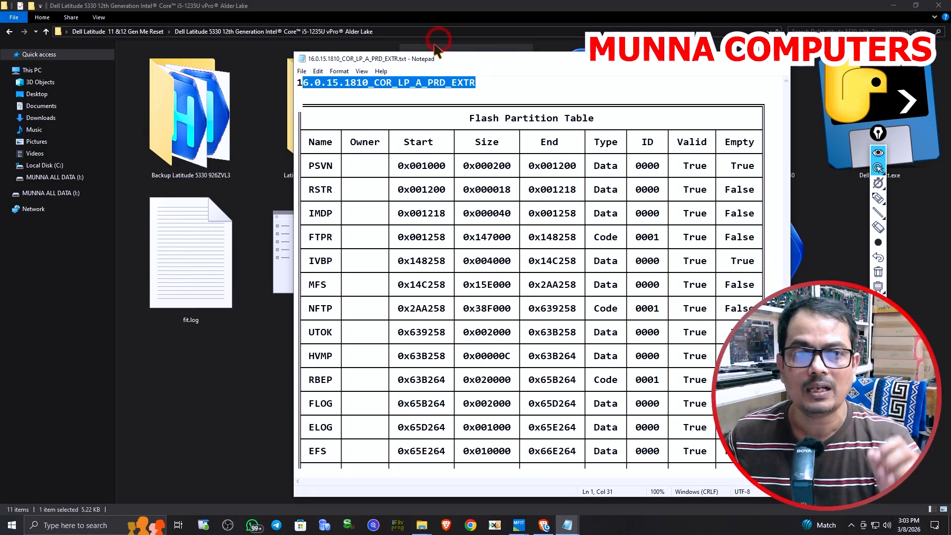
{"action": "double_click", "coordinate": [433, 6]}
Open the Backup Latitude 5330 folder and run Backup Combined.bin through ME Analyzer
{"action": "left_click", "coordinate": [291, 167]}
{"action": "double_click", "coordinate": [292, 171]}
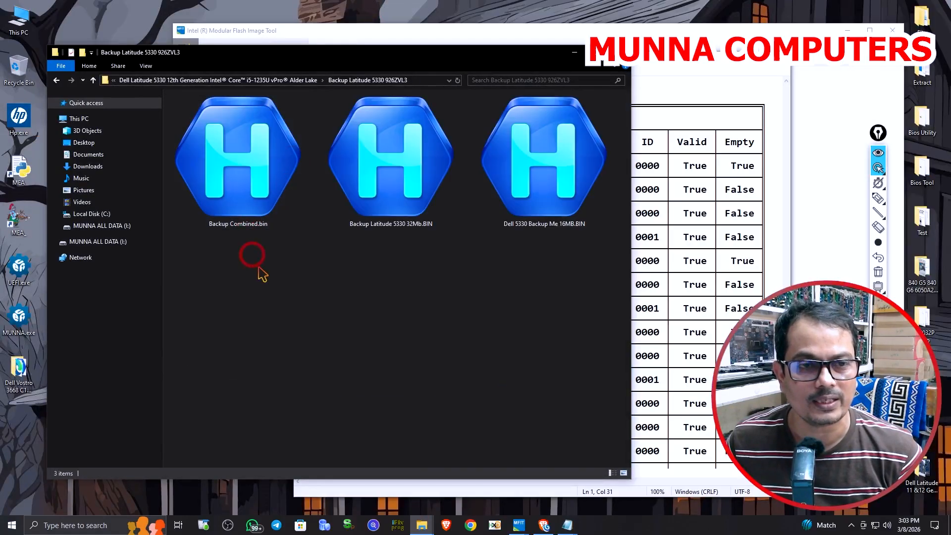
{"action": "left_click_drag", "start_coordinate": [237, 153], "coordinate": [28, 181]}
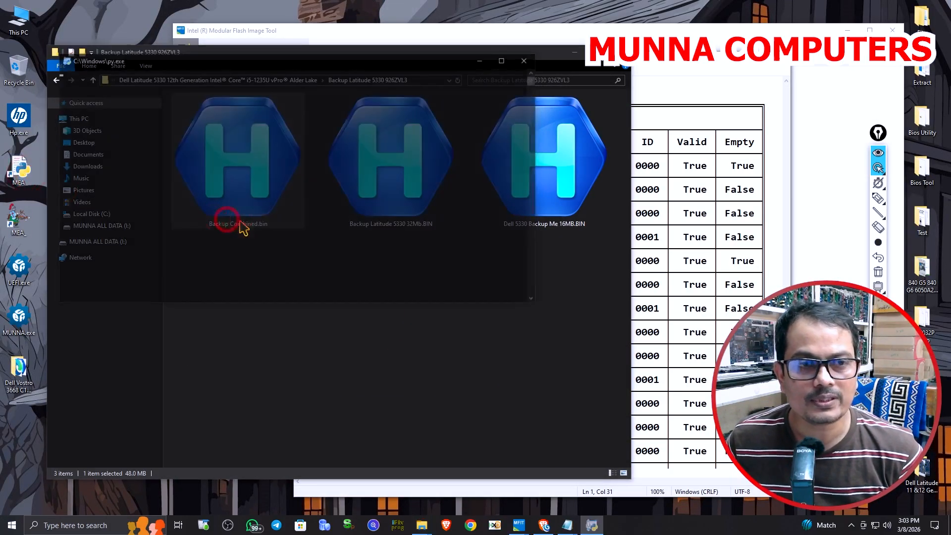
{"action": "key", "text": "Return"}
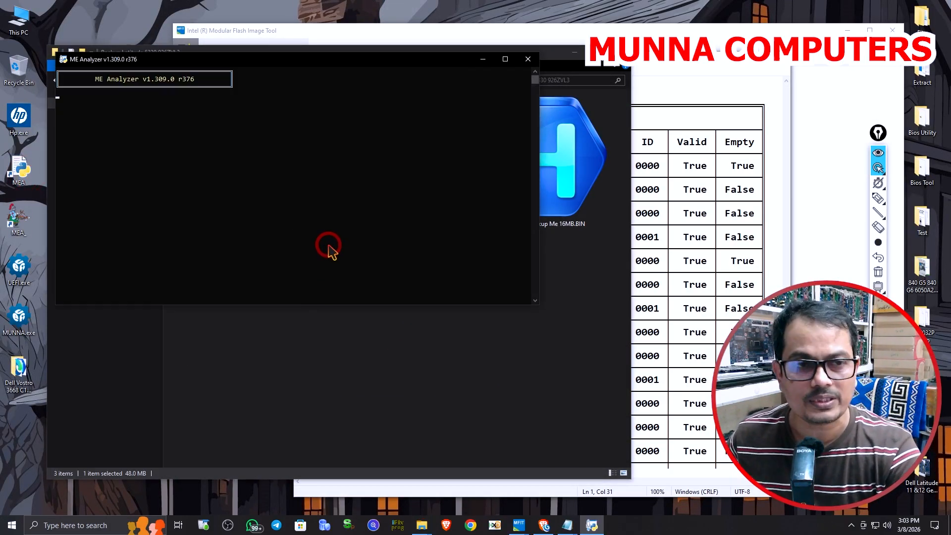
Stretch the ME Analyzer console to full screen height so the whole report is visible
{"action": "scroll", "coordinate": [330, 238], "scroll_direction": "up", "scroll_amount": 15}
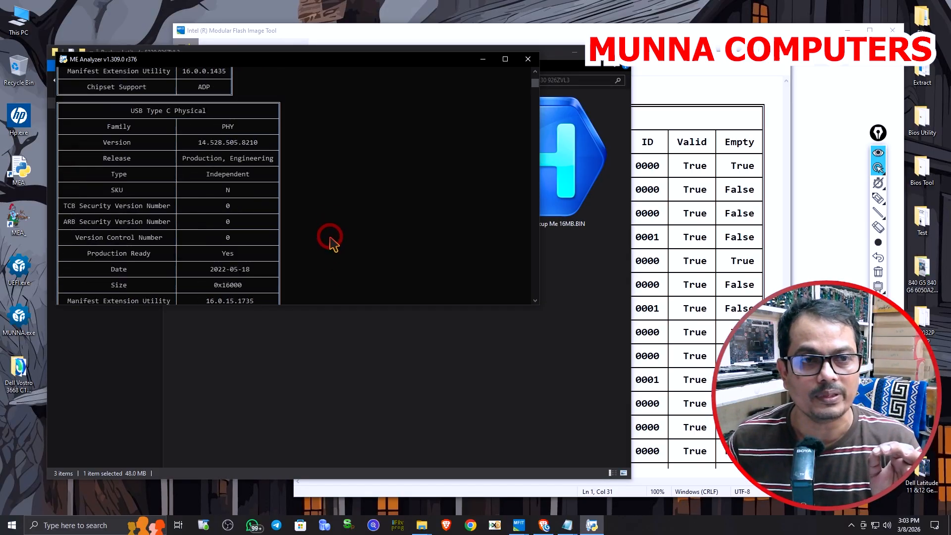
{"action": "scroll", "coordinate": [330, 238], "scroll_direction": "down", "scroll_amount": 1}
{"action": "scroll", "coordinate": [330, 238], "scroll_direction": "up", "scroll_amount": 10}
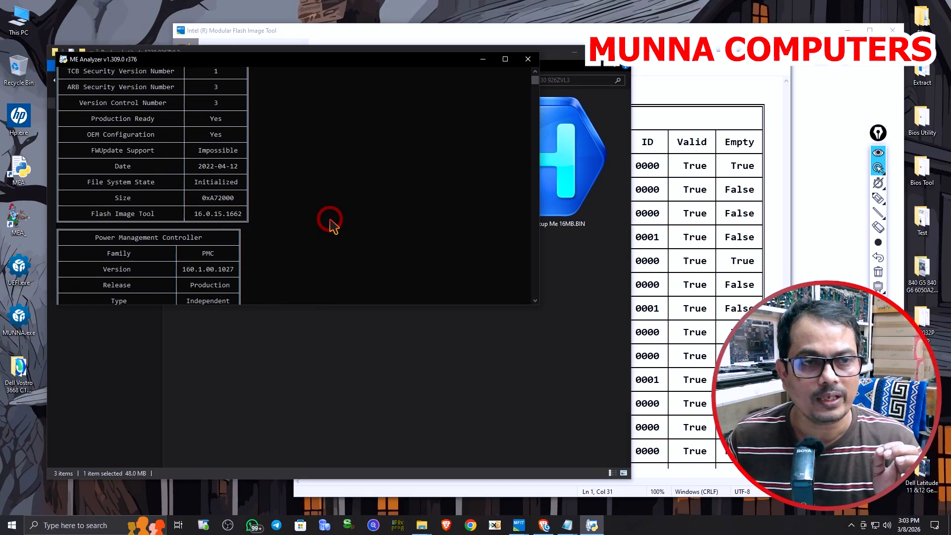
{"action": "left_click_drag", "start_coordinate": [344, 305], "coordinate": [357, 518]}
{"action": "scroll", "coordinate": [243, 149], "scroll_direction": "up", "scroll_amount": 3, "text": "ctrl"}
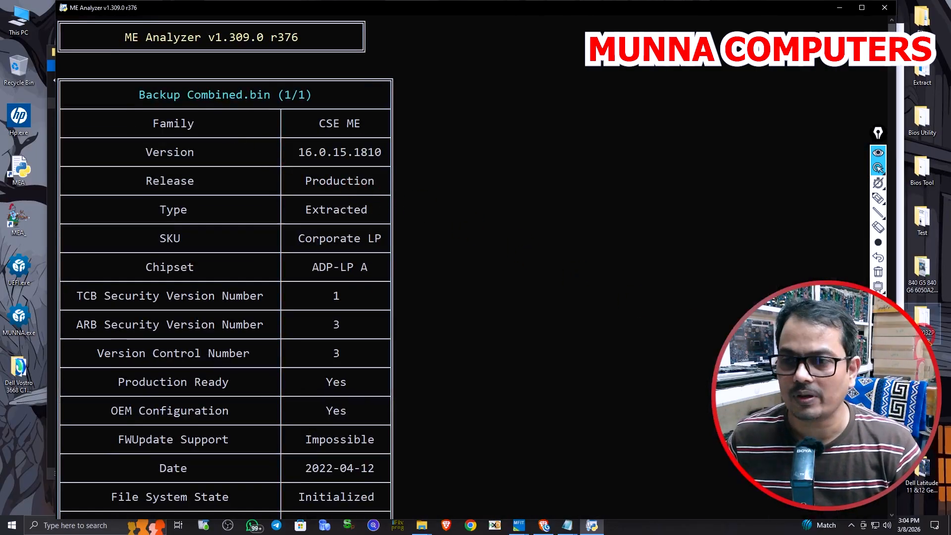
{"action": "left_click", "coordinate": [878, 198]}
Mark version 16.0.15.1810, the Corporate LP SKU and the Initialized file system state in red
{"action": "mouse_move", "coordinate": [284, 166]}
{"action": "left_mouse_down"}
{"action": "mouse_move", "coordinate": [391, 158]}
{"action": "mouse_move", "coordinate": [337, 134]}
{"action": "mouse_move", "coordinate": [280, 162]}
{"action": "left_mouse_up"}
{"action": "mouse_move", "coordinate": [297, 245]}
{"action": "left_mouse_down"}
{"action": "mouse_move", "coordinate": [352, 223]}
{"action": "mouse_move", "coordinate": [280, 250]}
{"action": "mouse_move", "coordinate": [403, 262]}
{"action": "mouse_move", "coordinate": [271, 262]}
{"action": "left_mouse_up"}
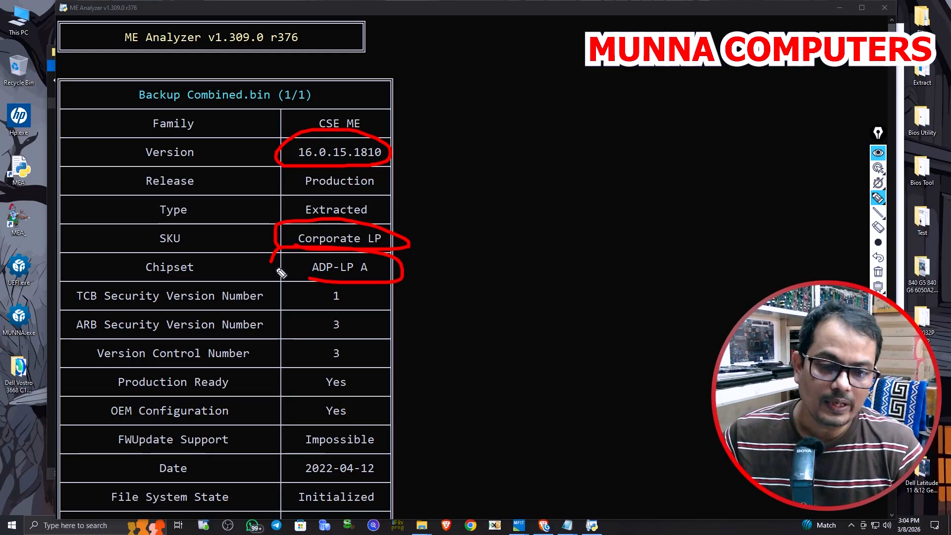
{"action": "mouse_move", "coordinate": [157, 506]}
{"action": "left_mouse_down"}
{"action": "mouse_move", "coordinate": [353, 513]}
{"action": "mouse_move", "coordinate": [414, 496]}
{"action": "mouse_move", "coordinate": [285, 506]}
{"action": "left_mouse_up"}
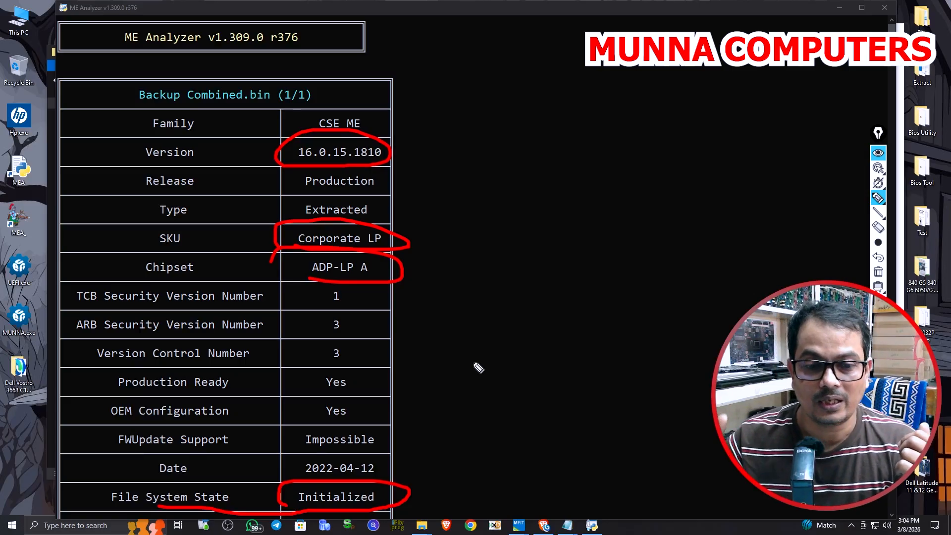
{"action": "mouse_move", "coordinate": [411, 495]}
{"action": "left_mouse_down"}
{"action": "mouse_move", "coordinate": [478, 297]}
{"action": "mouse_move", "coordinate": [521, 262]}
{"action": "mouse_move", "coordinate": [534, 286]}
{"action": "left_mouse_up"}
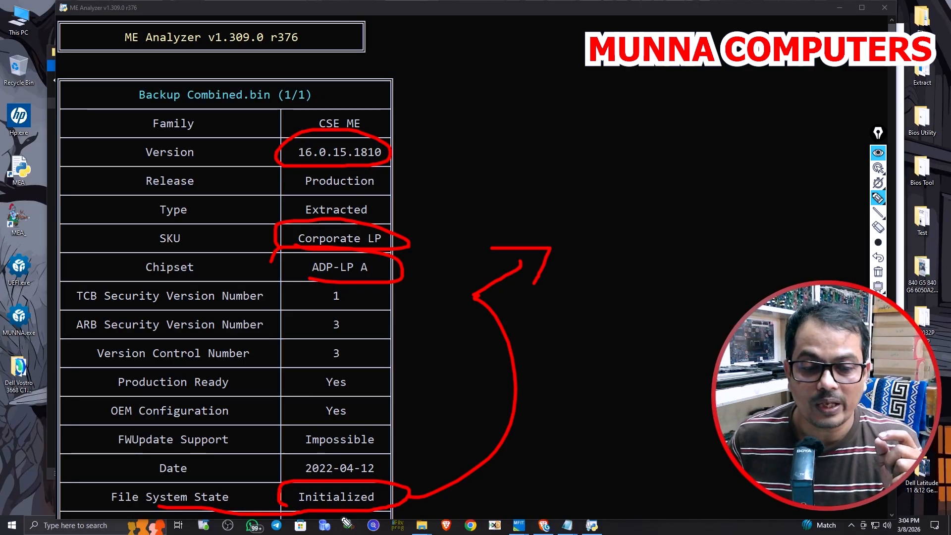
{"action": "mouse_move", "coordinate": [298, 489]}
{"action": "left_mouse_down"}
{"action": "mouse_move", "coordinate": [371, 520]}
{"action": "mouse_move", "coordinate": [300, 524]}
{"action": "left_mouse_up"}
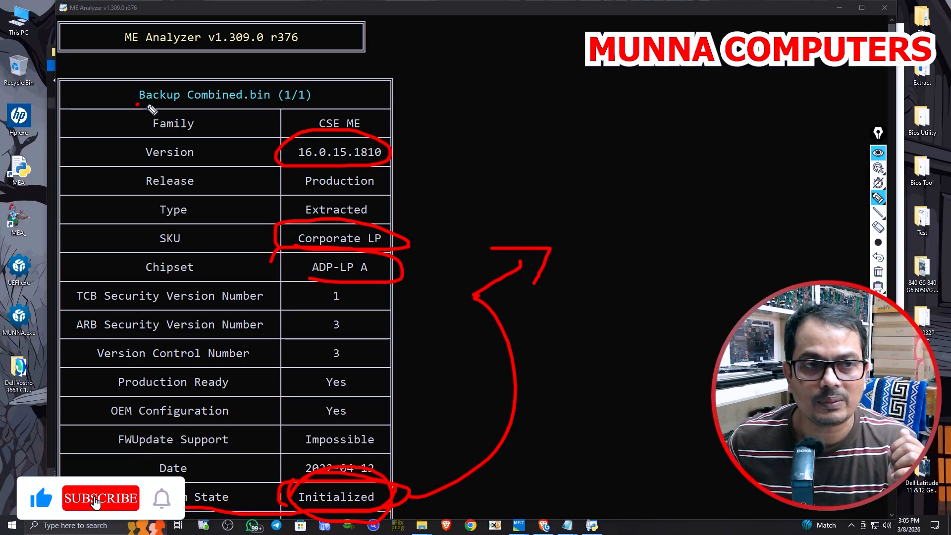
Circle the Backup Combined.bin header, then return to the pointer and erase all annotations
{"action": "mouse_move", "coordinate": [122, 104]}
{"action": "left_mouse_down"}
{"action": "mouse_move", "coordinate": [297, 81]}
{"action": "mouse_move", "coordinate": [131, 108]}
{"action": "left_mouse_up"}
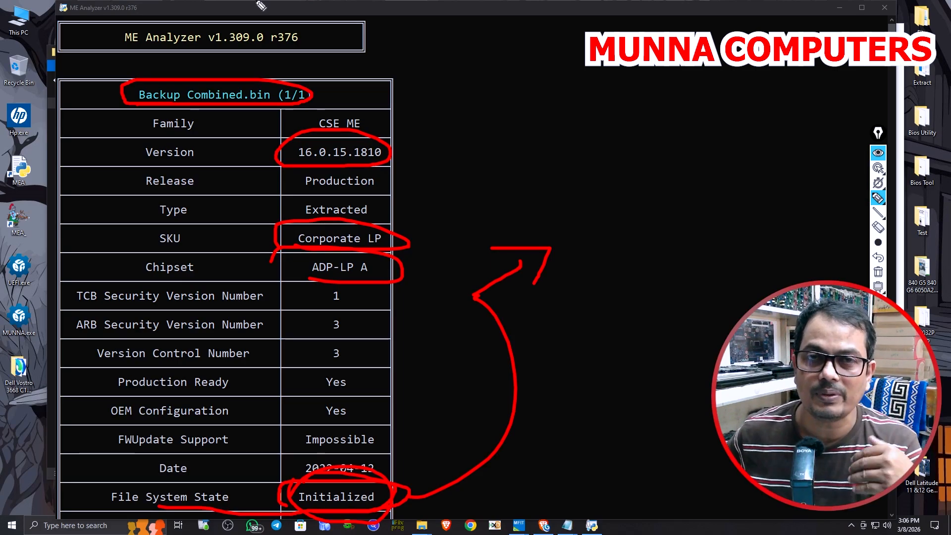
{"action": "left_click", "coordinate": [877, 168]}
{"action": "left_click", "coordinate": [878, 272]}
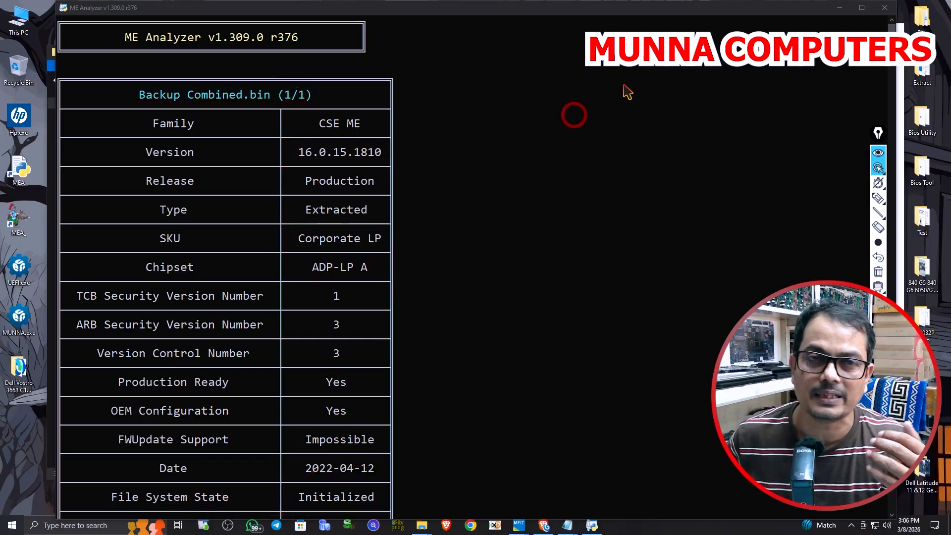
Close ME Analyzer and both Notepad report windows
{"action": "left_click", "coordinate": [884, 9]}
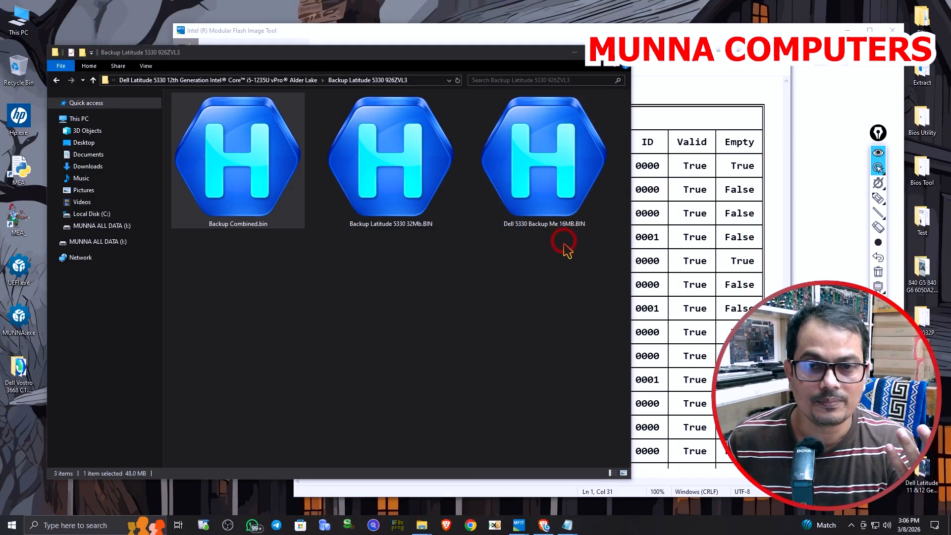
{"action": "left_click", "coordinate": [764, 77]}
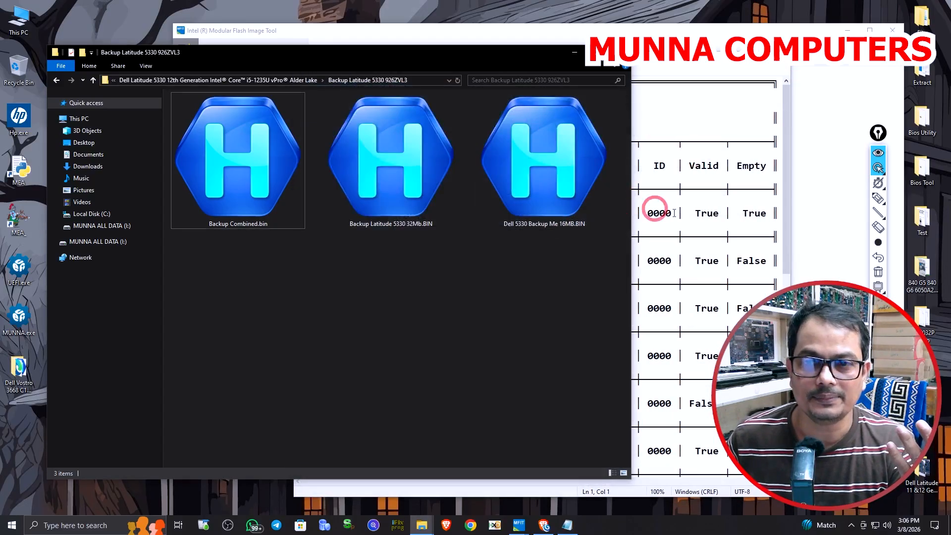
{"action": "left_click", "coordinate": [783, 58]}
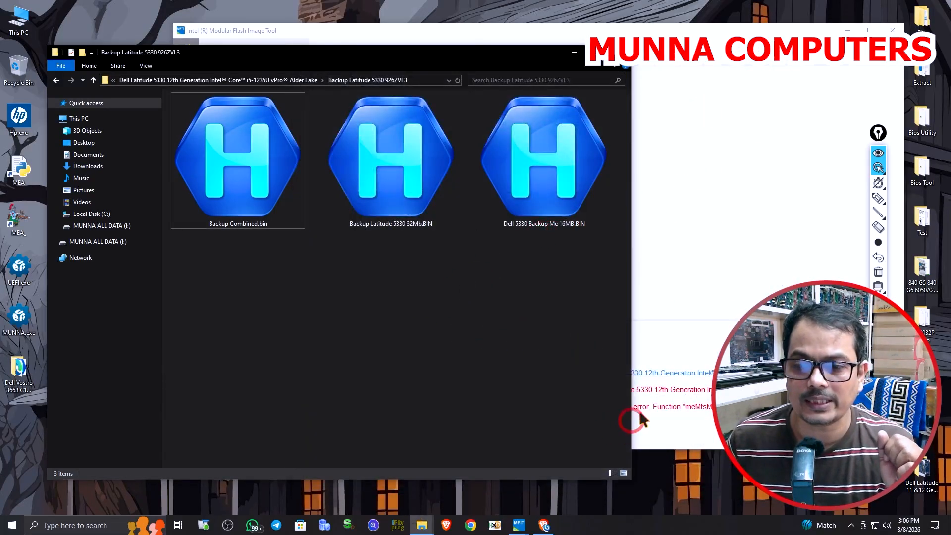
Review MFIT's Decompose failed log, move MFIT aside, and bring the folder window forward
{"action": "left_click", "coordinate": [721, 225]}
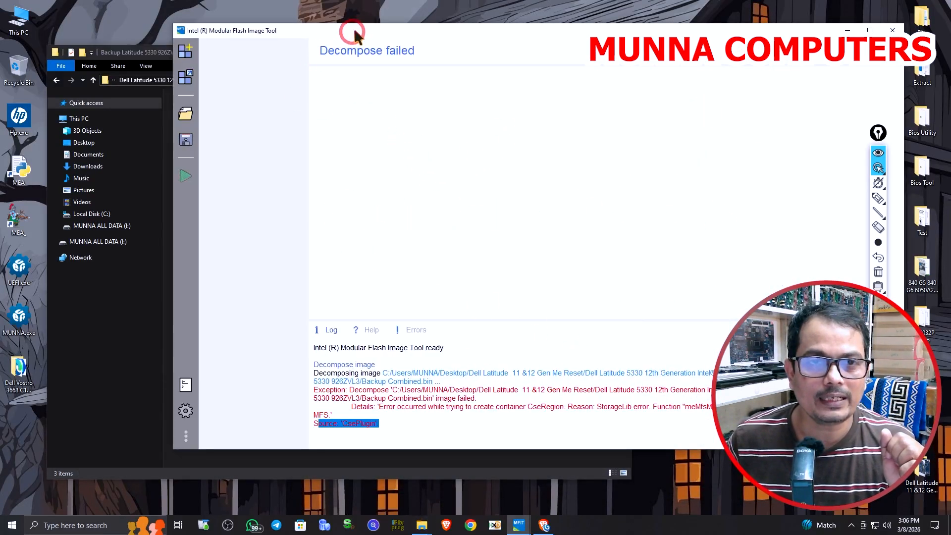
{"action": "left_click_drag", "start_coordinate": [354, 28], "coordinate": [482, 20]}
{"action": "left_click", "coordinate": [236, 293]}
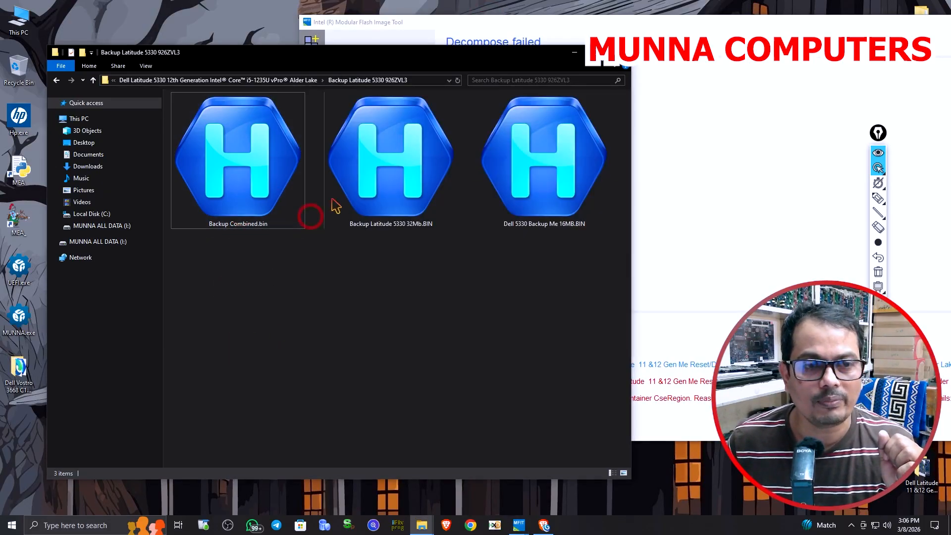
{"action": "left_click", "coordinate": [622, 361]}
In the parent Dell Latitude 5330 folder, confirm Reset Combined.BIN's size is 48.0 MB in Properties
{"action": "left_click", "coordinate": [93, 81]}
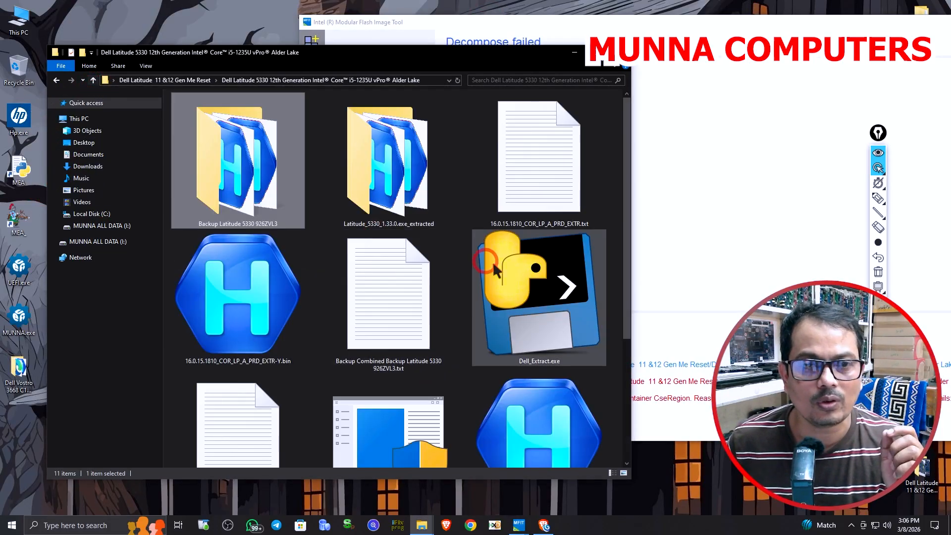
{"action": "scroll", "coordinate": [486, 347], "scroll_direction": "down", "scroll_amount": 5}
{"action": "left_click", "coordinate": [406, 420]}
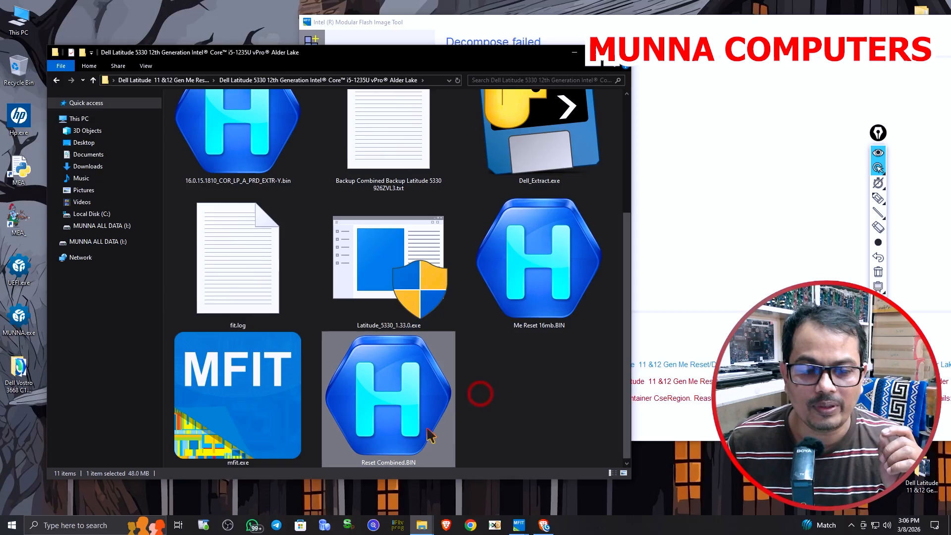
{"action": "right_click", "coordinate": [385, 451]}
{"action": "left_click", "coordinate": [392, 441]}
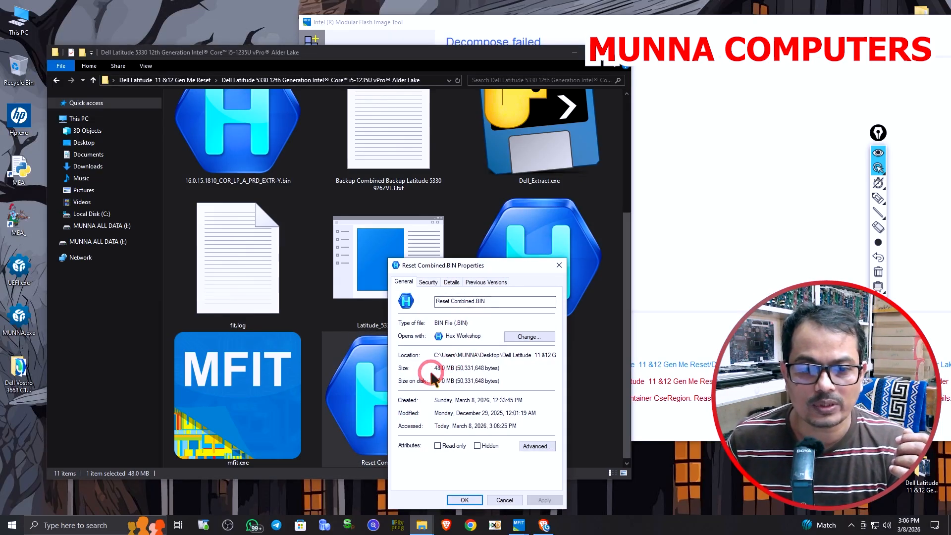
{"action": "left_click_drag", "start_coordinate": [435, 368], "coordinate": [500, 367]}
{"action": "left_click", "coordinate": [495, 499]}
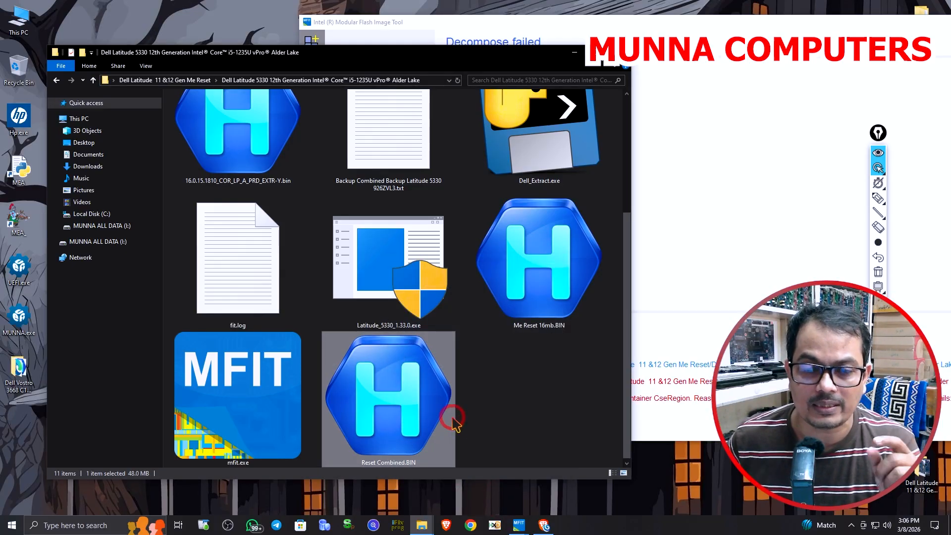
Drag Me Reset 16mb.BIN onto ME Analyzer to analyse it
{"action": "mouse_move", "coordinate": [454, 423]}
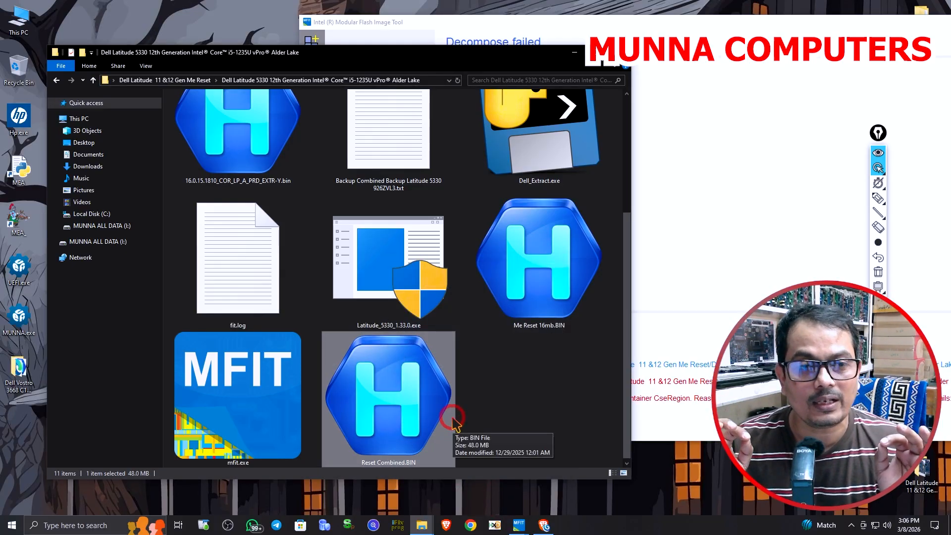
{"action": "left_click", "coordinate": [562, 269]}
{"action": "left_click_drag", "start_coordinate": [520, 292], "coordinate": [16, 176]}
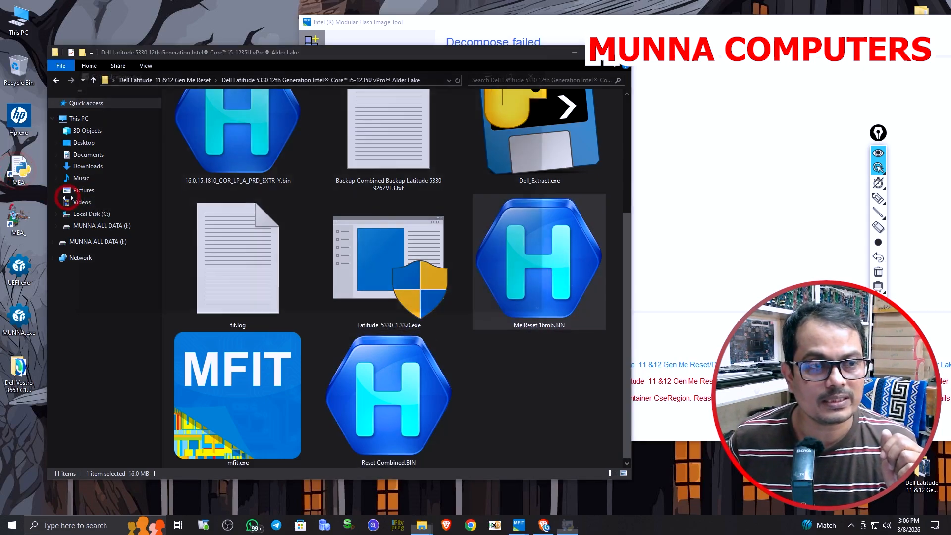
Confirm Me Reset 16mb.BIN shows 16.0.15.1810 and a Configured file system, then drag Reset Combined.BIN onto MFIT
{"action": "scroll", "coordinate": [113, 214], "scroll_direction": "up", "scroll_amount": 15}
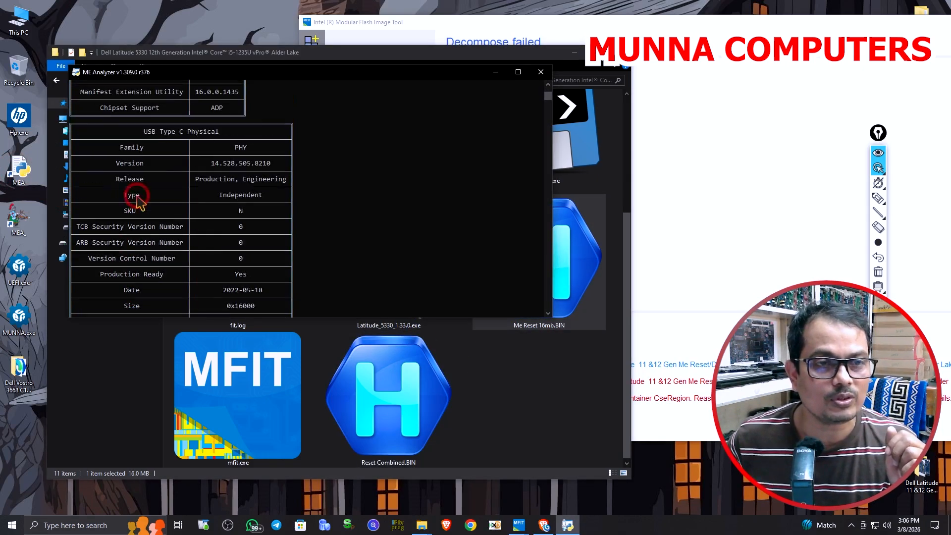
{"action": "scroll", "coordinate": [140, 201], "scroll_direction": "down", "scroll_amount": 1}
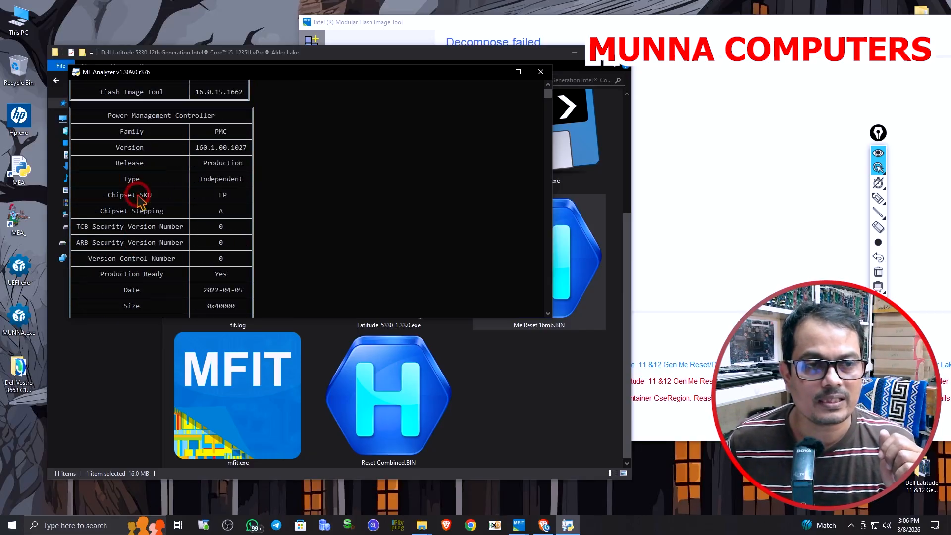
{"action": "scroll", "coordinate": [140, 201], "scroll_direction": "up", "scroll_amount": 6}
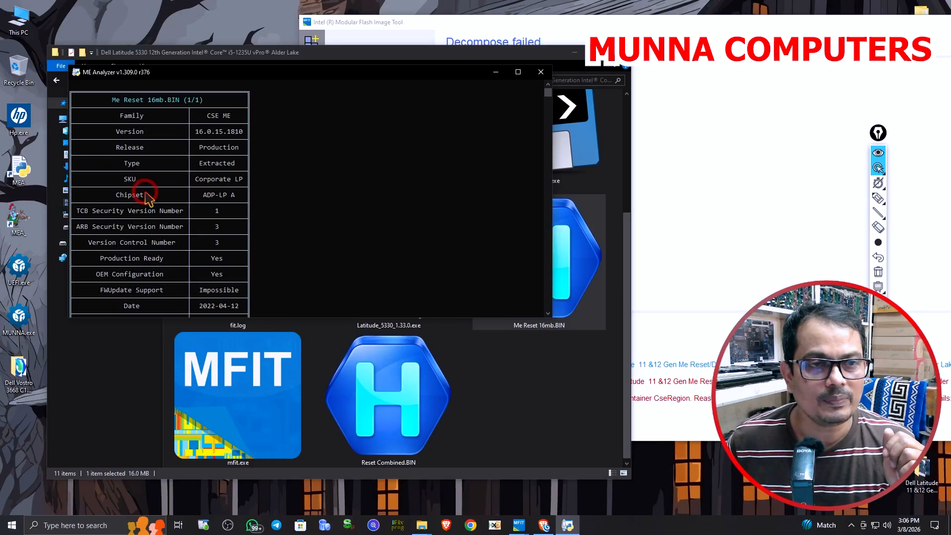
{"action": "scroll", "coordinate": [144, 198], "scroll_direction": "up", "scroll_amount": 5}
{"action": "left_click_drag", "start_coordinate": [192, 131], "coordinate": [252, 132]}
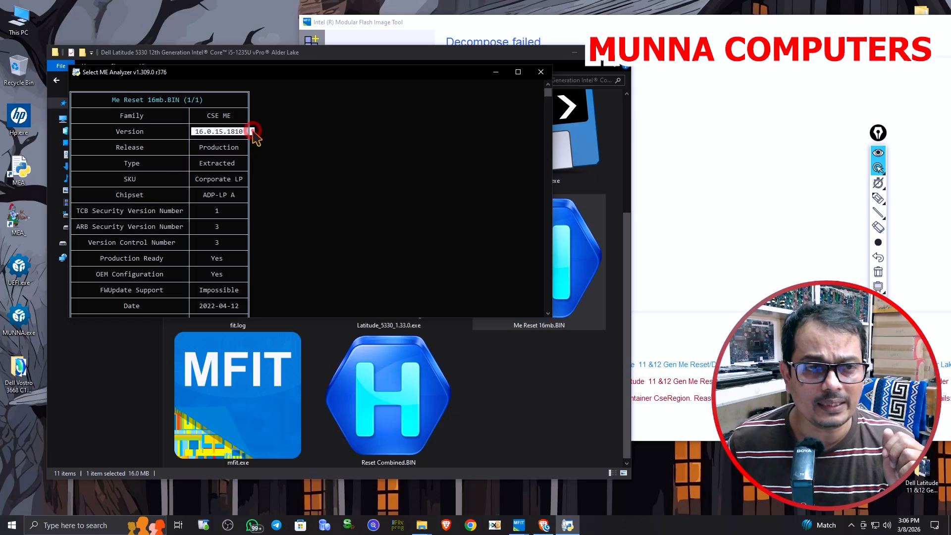
{"action": "left_click_drag", "start_coordinate": [200, 177], "coordinate": [250, 172]}
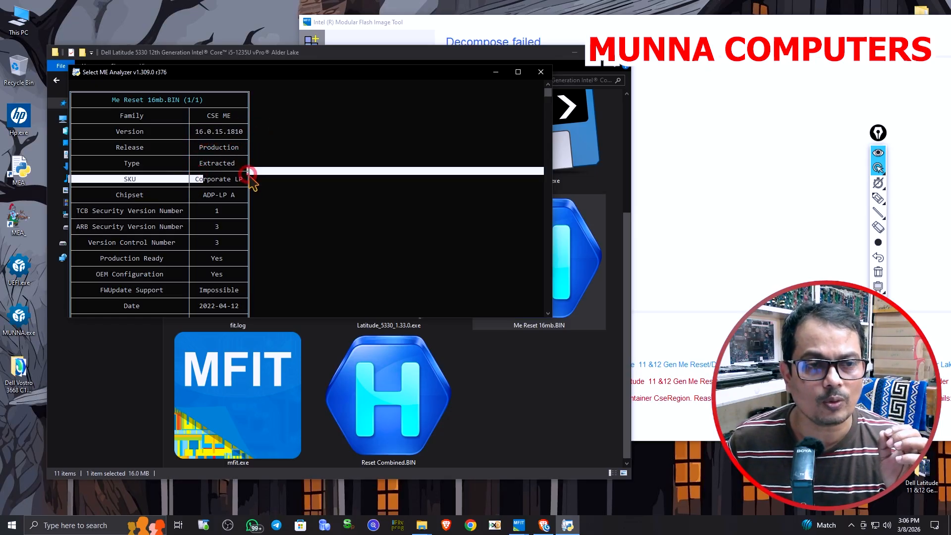
{"action": "scroll", "coordinate": [230, 208], "scroll_direction": "down", "scroll_amount": 3}
{"action": "left_click_drag", "start_coordinate": [198, 250], "coordinate": [258, 250]}
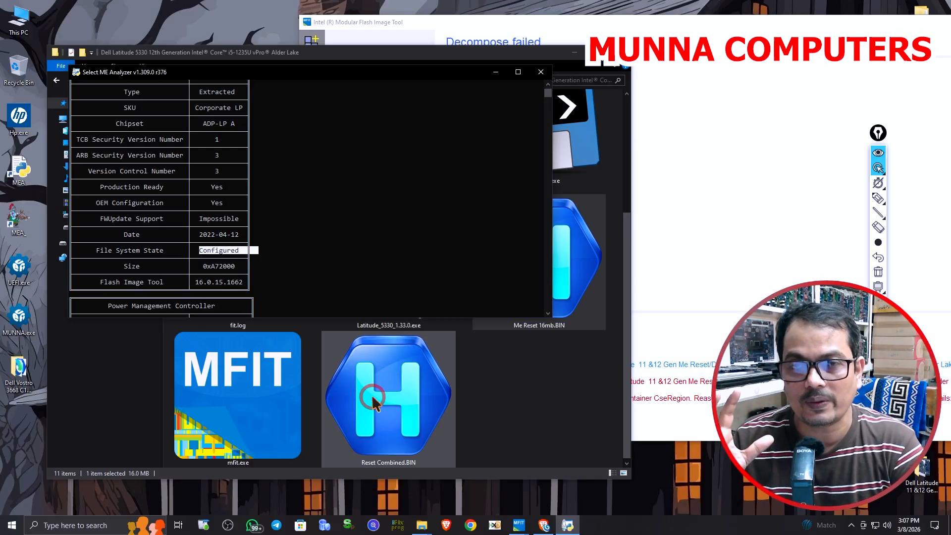
{"action": "left_click_drag", "start_coordinate": [371, 394], "coordinate": [781, 241]}
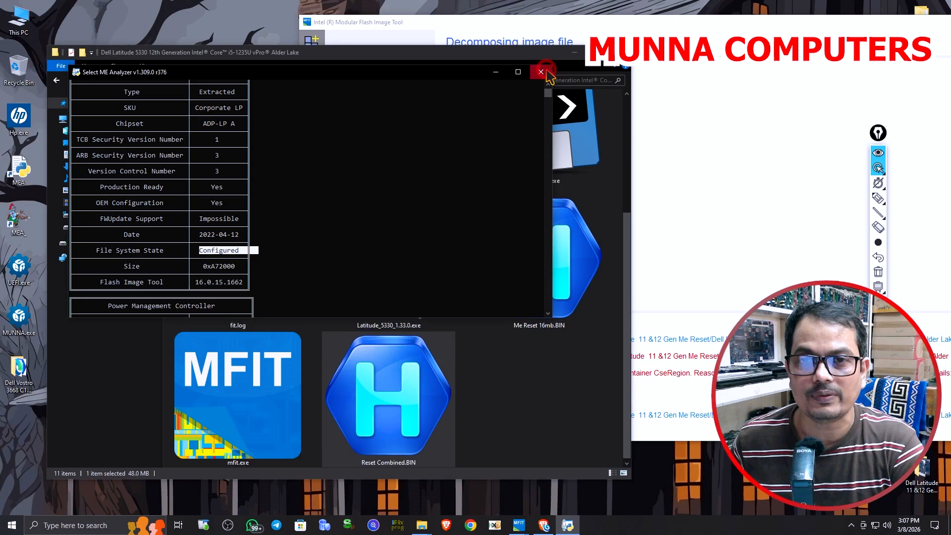
Close ME Analyzer, note MFIT's 'Image decomposed successfully' line, and maximize the Dell Latitude 5330 folder
{"action": "left_click", "coordinate": [541, 71]}
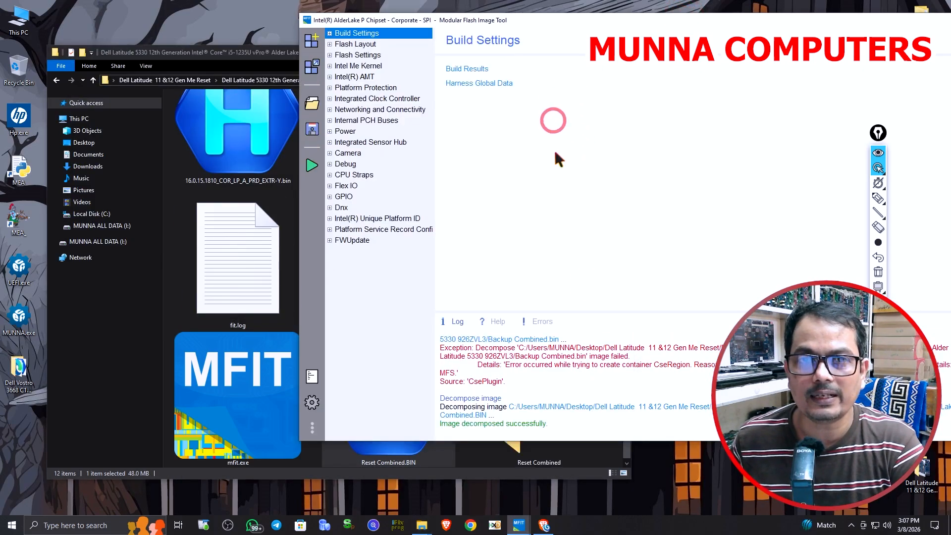
{"action": "left_click_drag", "start_coordinate": [442, 422], "coordinate": [543, 422]}
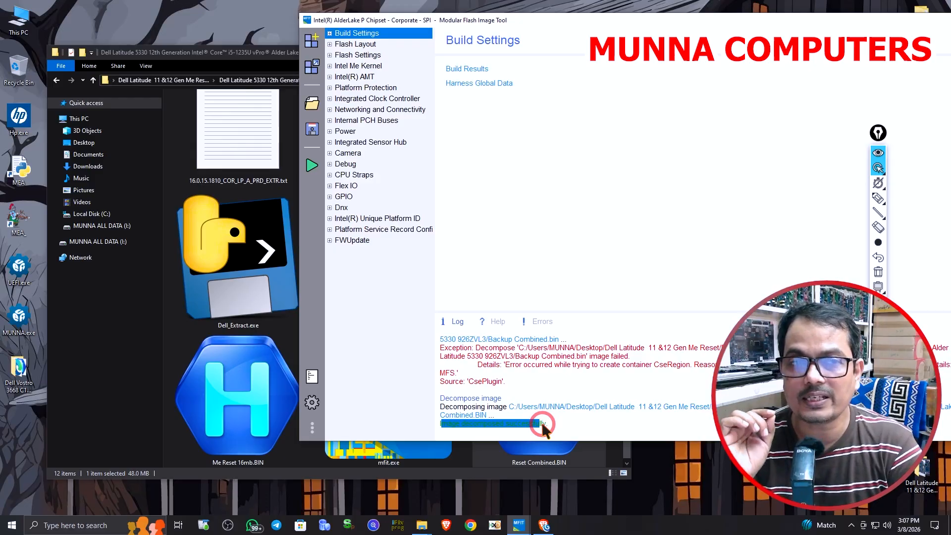
{"action": "left_click", "coordinate": [279, 53]}
{"action": "left_click", "coordinate": [597, 53]}
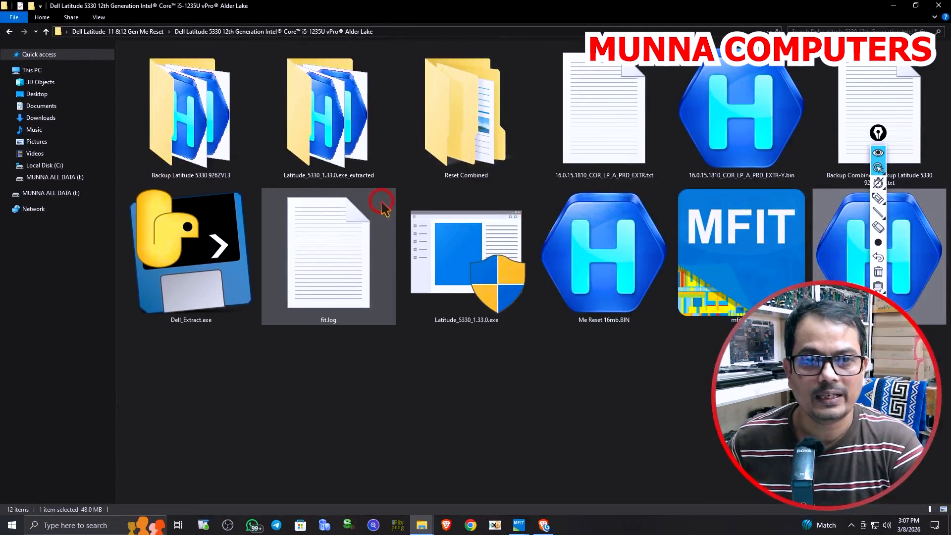
Browse from the extracted folder back up and into Reset Combined's Decompose folder
{"action": "double_click", "coordinate": [330, 119]}
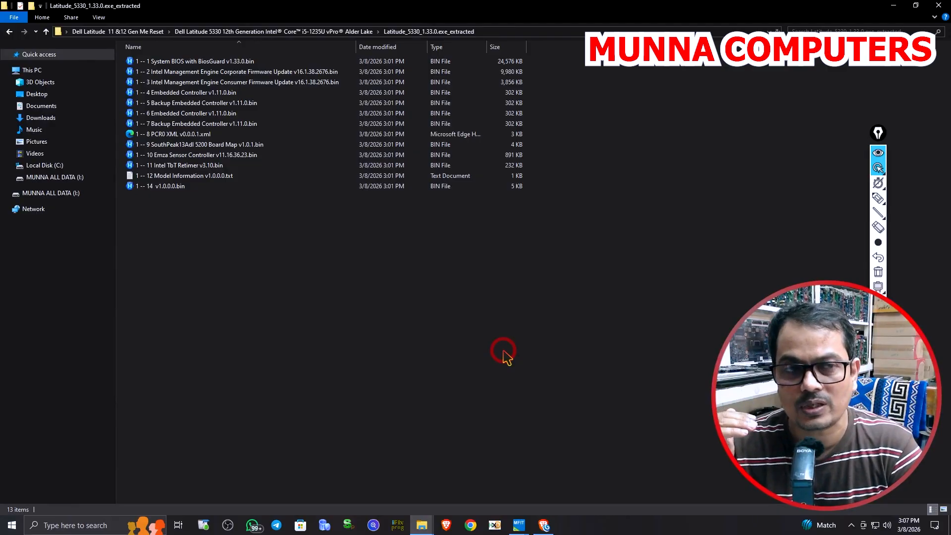
{"action": "left_click", "coordinate": [46, 31]}
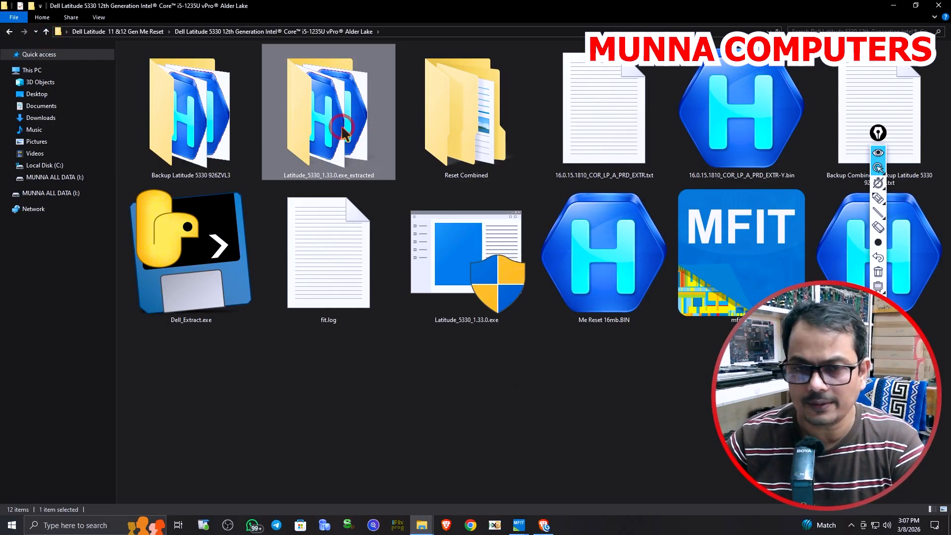
{"action": "double_click", "coordinate": [432, 106]}
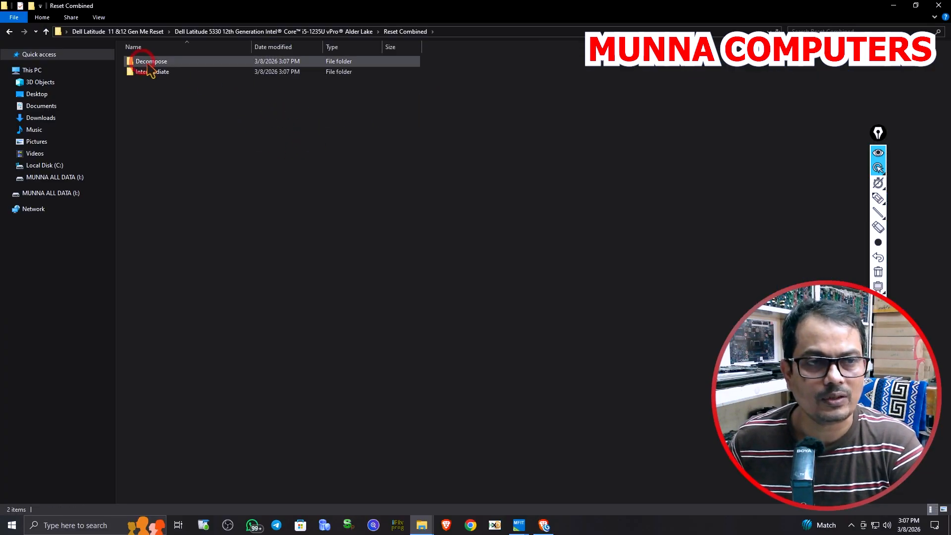
{"action": "double_click", "coordinate": [147, 62]}
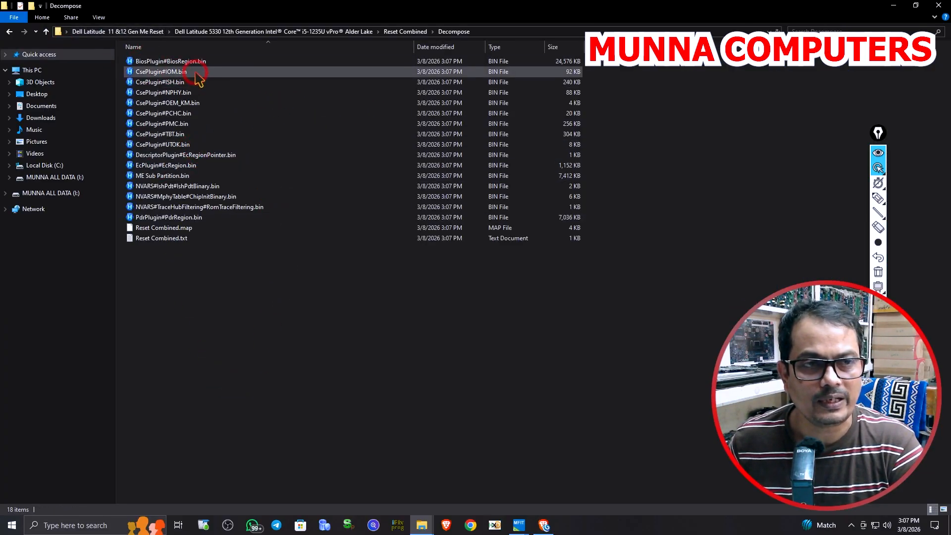
Point out BiosPlugin#BiosRegion.bin and ME Sub Partition.bin among the decomposed files, then close the window
{"action": "left_click", "coordinate": [190, 61]}
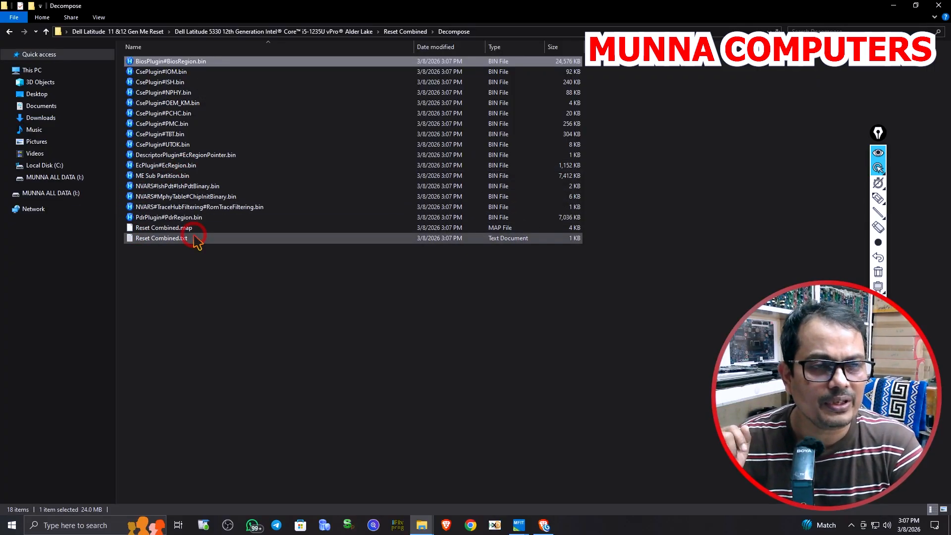
{"action": "left_click", "coordinate": [190, 176]}
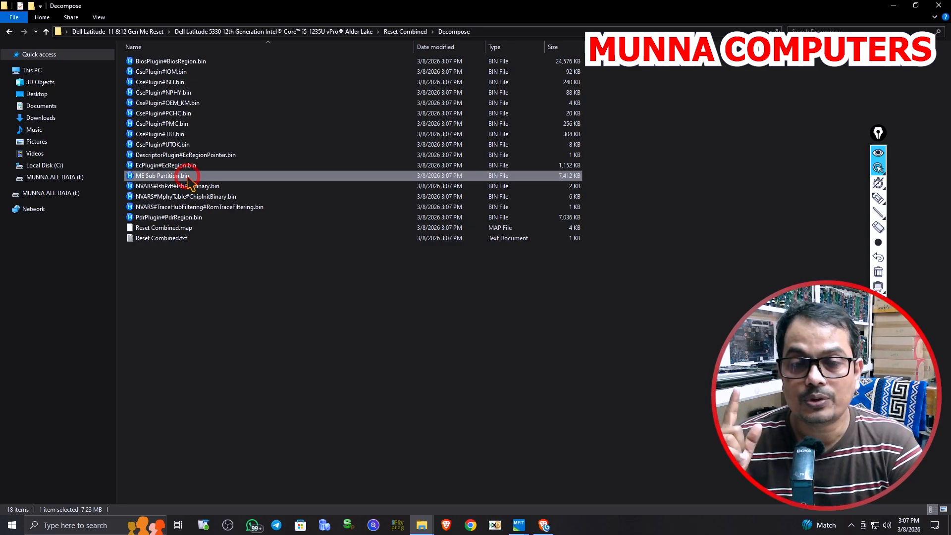
{"action": "left_click", "coordinate": [938, 5]}
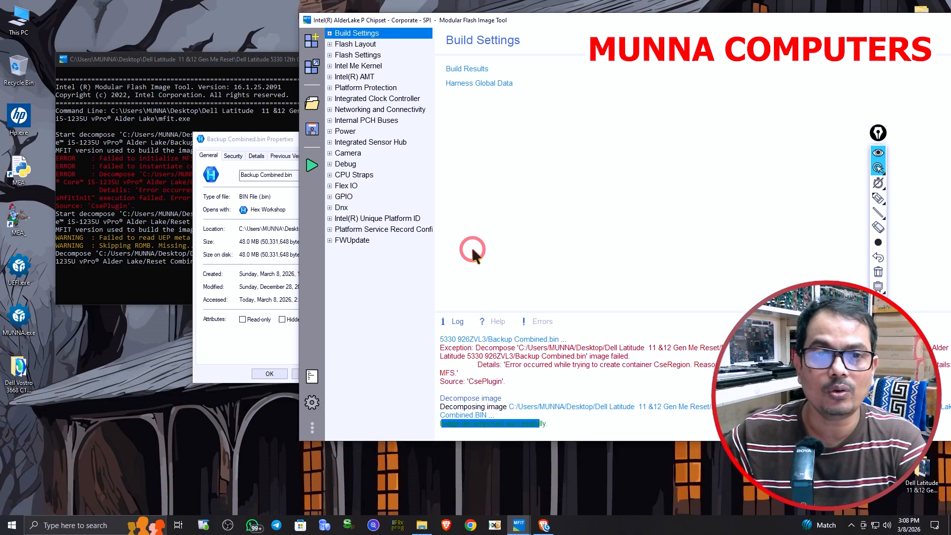
Confirm MFIT's version 16.1.25.2091 in About, then dismiss Backup Combined.bin properties and the About panel
{"action": "left_click", "coordinate": [312, 427]}
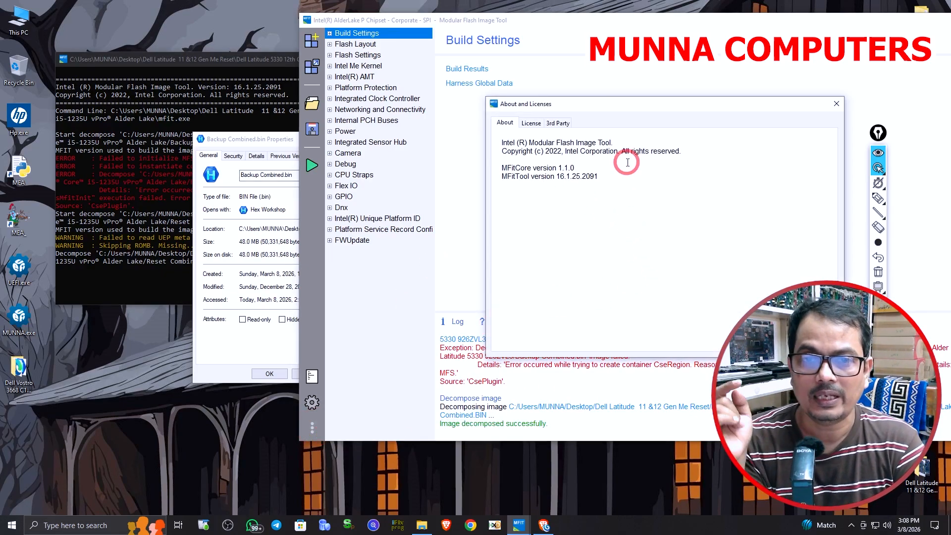
{"action": "left_click_drag", "start_coordinate": [560, 176], "coordinate": [708, 177]}
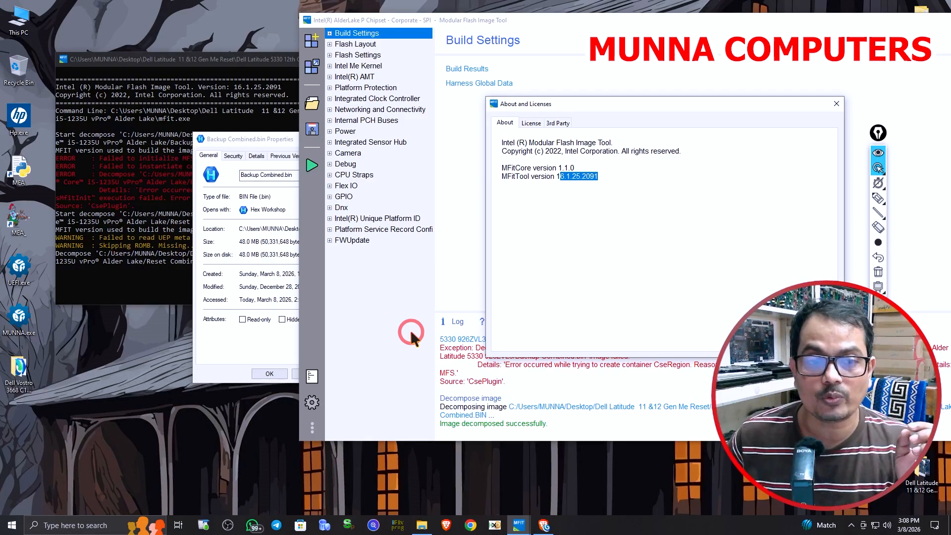
{"action": "left_click", "coordinate": [270, 373]}
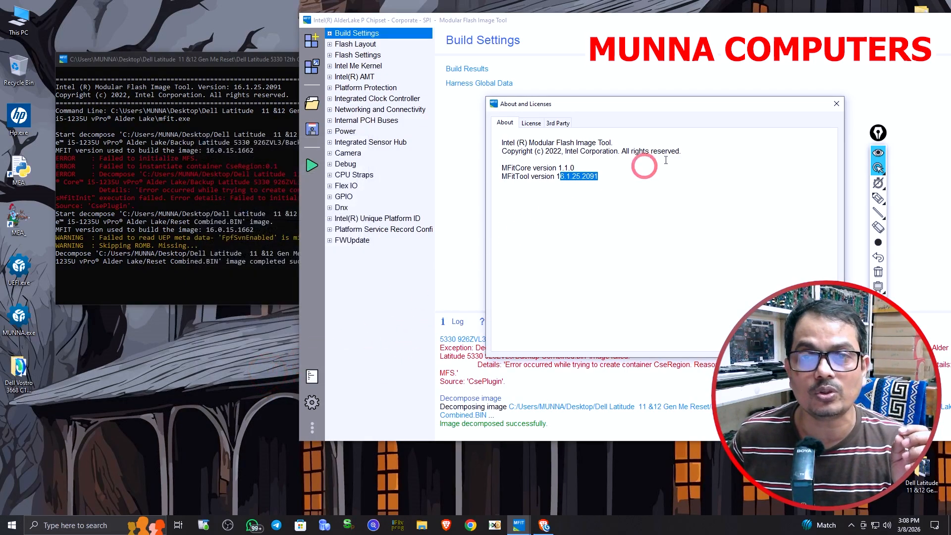
{"action": "left_click", "coordinate": [837, 103]}
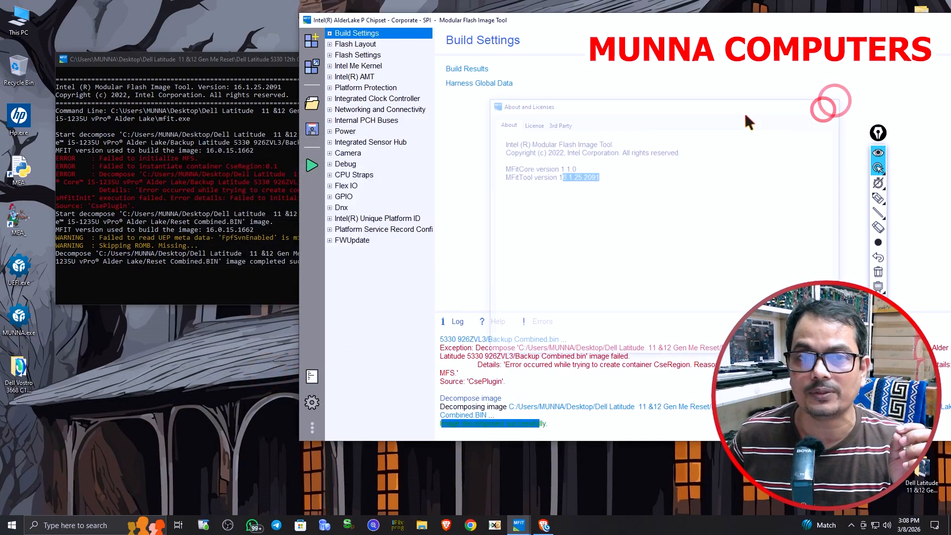
Close the MFIT console and delete fit.log from the Latitude 5330 folder
{"action": "left_click", "coordinate": [214, 60]}
{"action": "left_click", "coordinate": [531, 59]}
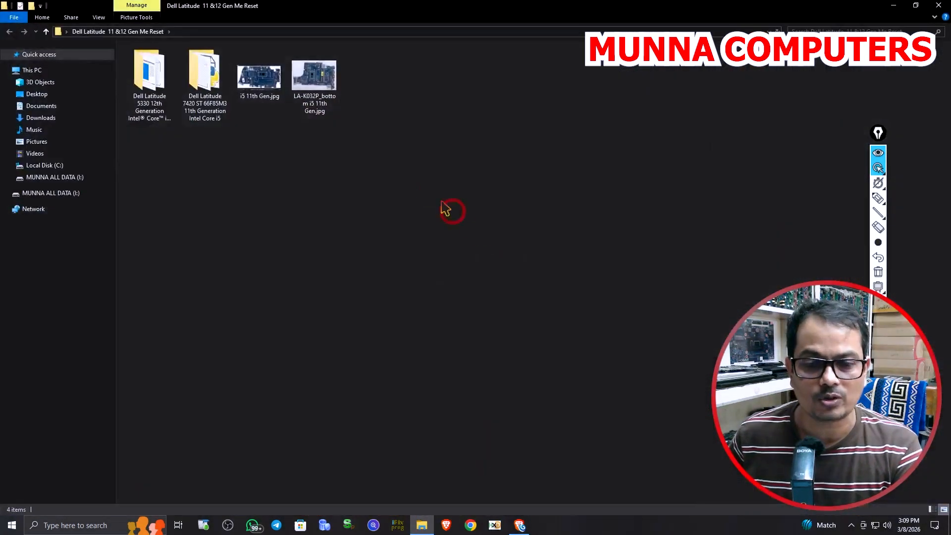
{"action": "double_click", "coordinate": [153, 93]}
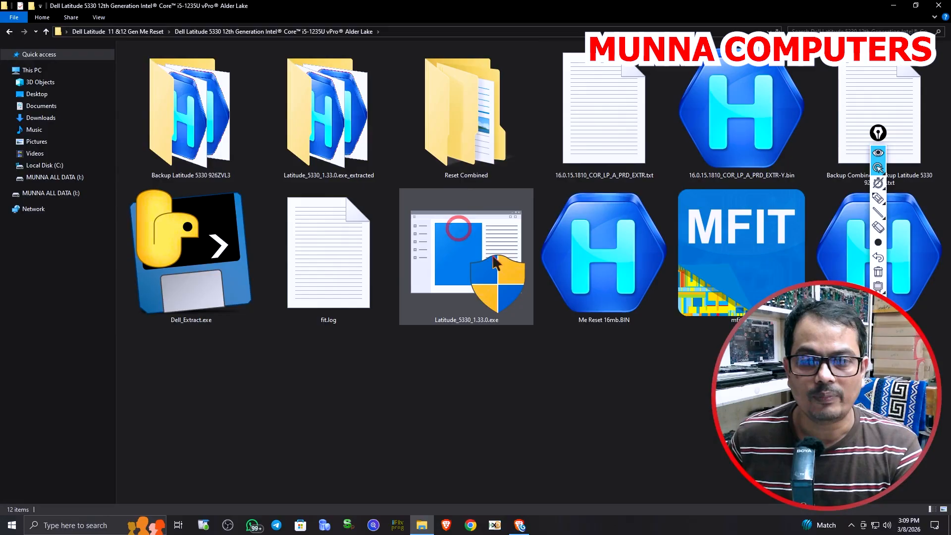
{"action": "left_click", "coordinate": [341, 280]}
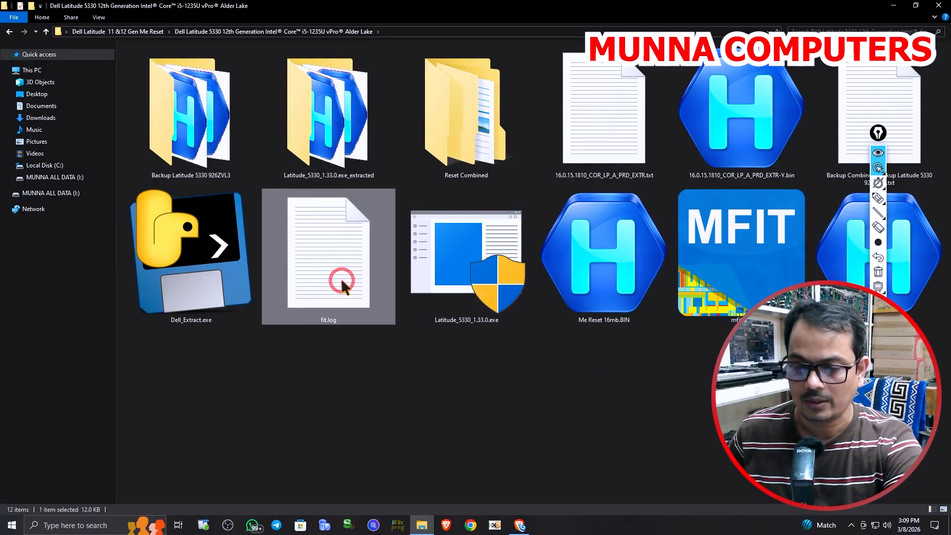
{"action": "key", "text": "Delete"}
Delete the Reset Combined output folder from the model folder
{"action": "left_click", "coordinate": [600, 281]}
{"action": "left_click", "coordinate": [592, 288]}
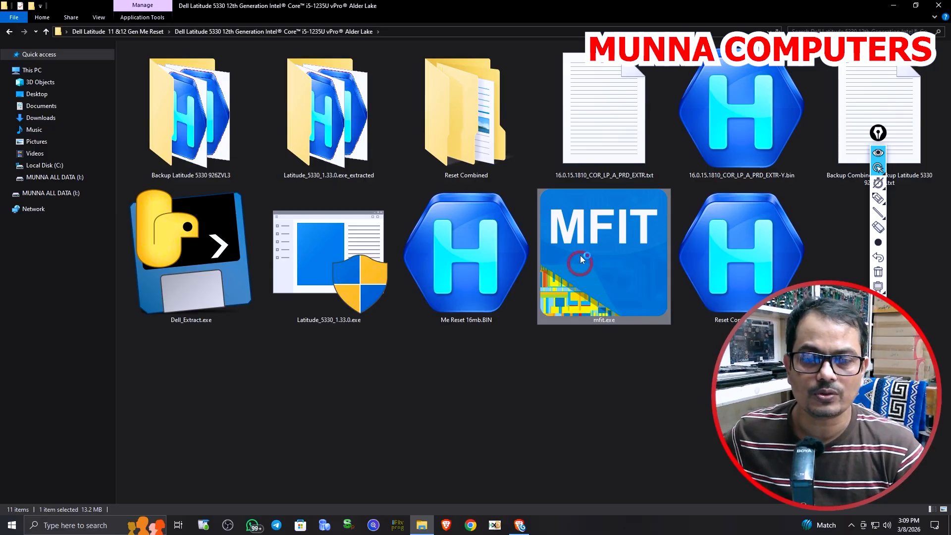
{"action": "left_click", "coordinate": [458, 108]}
{"action": "key", "text": "Delete"}
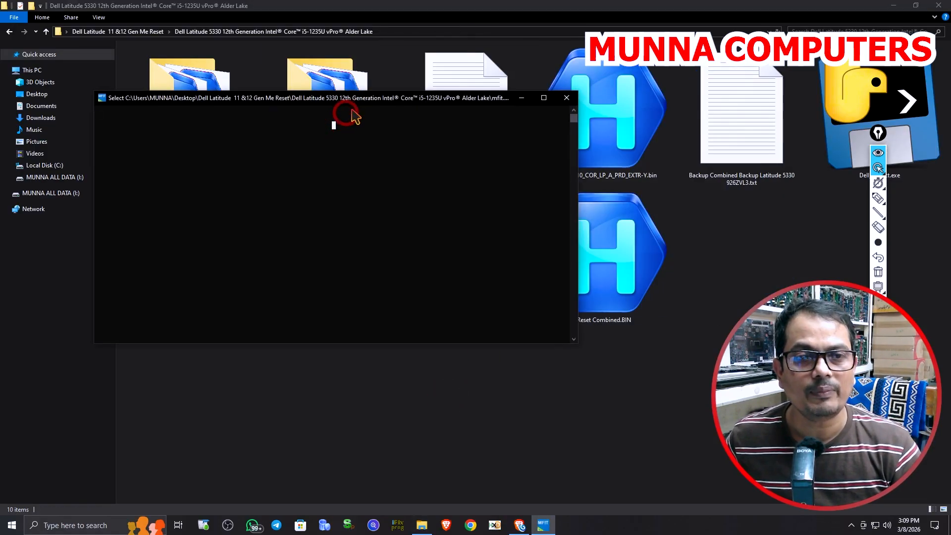
Check the Latitude_5330_1.33.0.exe_extracted folder, then select the new fit.log and the reset BIN file
{"action": "double_click", "coordinate": [347, 143]}
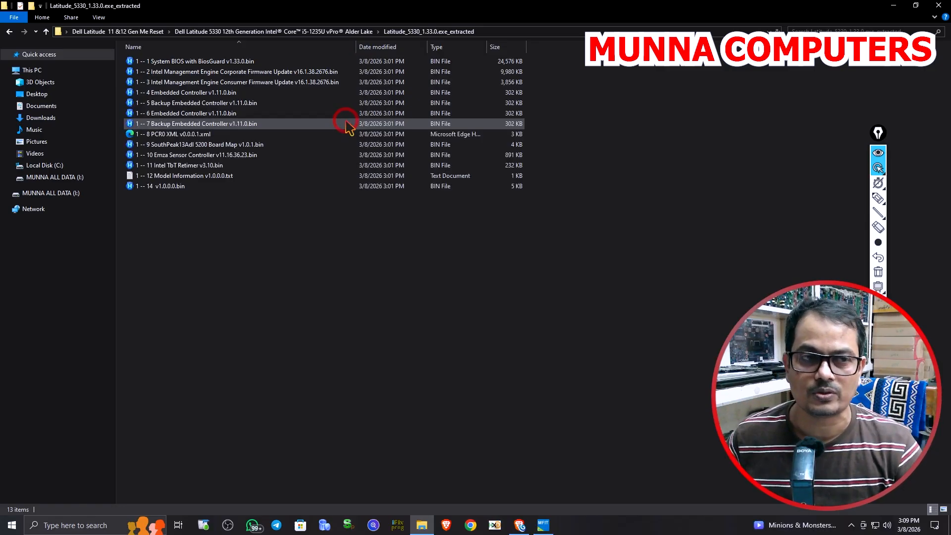
{"action": "left_click", "coordinate": [46, 32]}
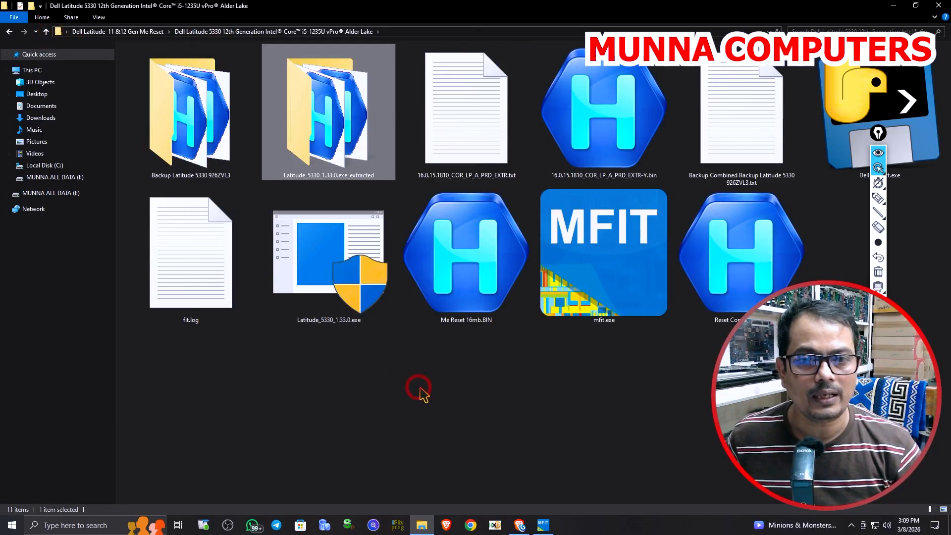
{"action": "left_click", "coordinate": [457, 392]}
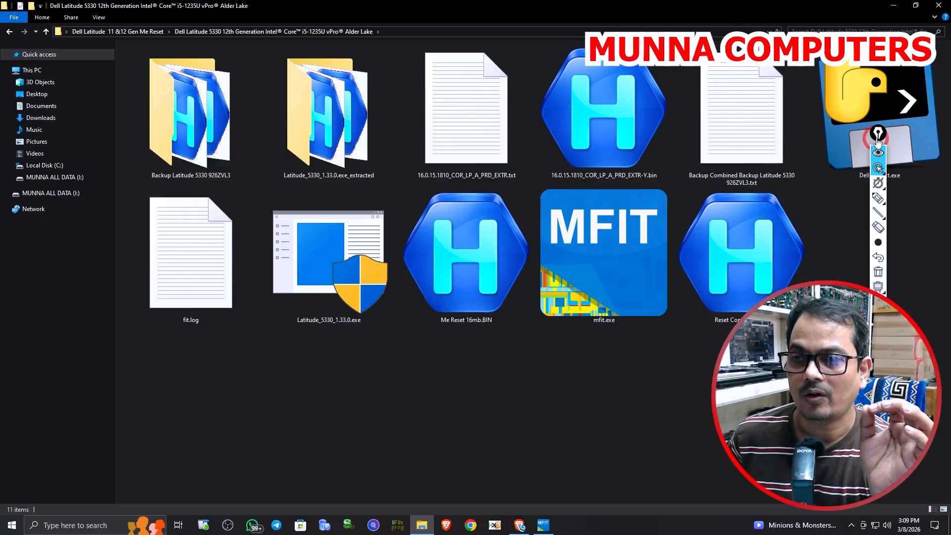
{"action": "left_click_drag", "start_coordinate": [878, 132], "coordinate": [905, 237]}
{"action": "left_click", "coordinate": [211, 201]}
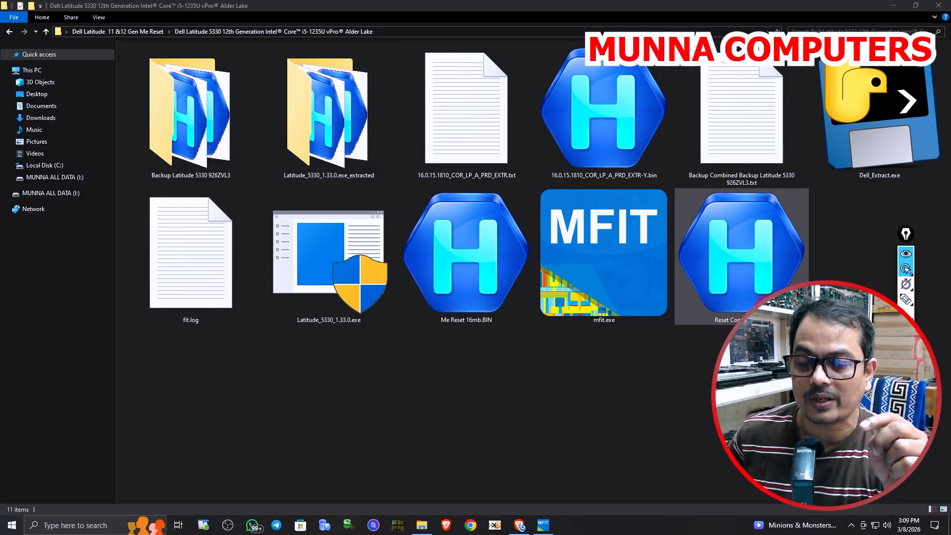
{"action": "left_click", "coordinate": [740, 252]}
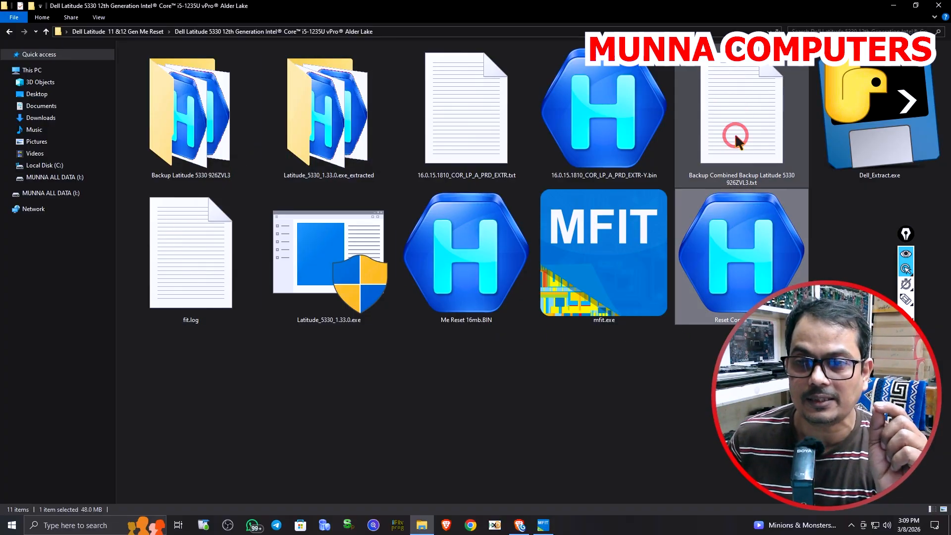
Highlight the MFS row in the Backup Combined partition table report, then close it
{"action": "double_click", "coordinate": [737, 104]}
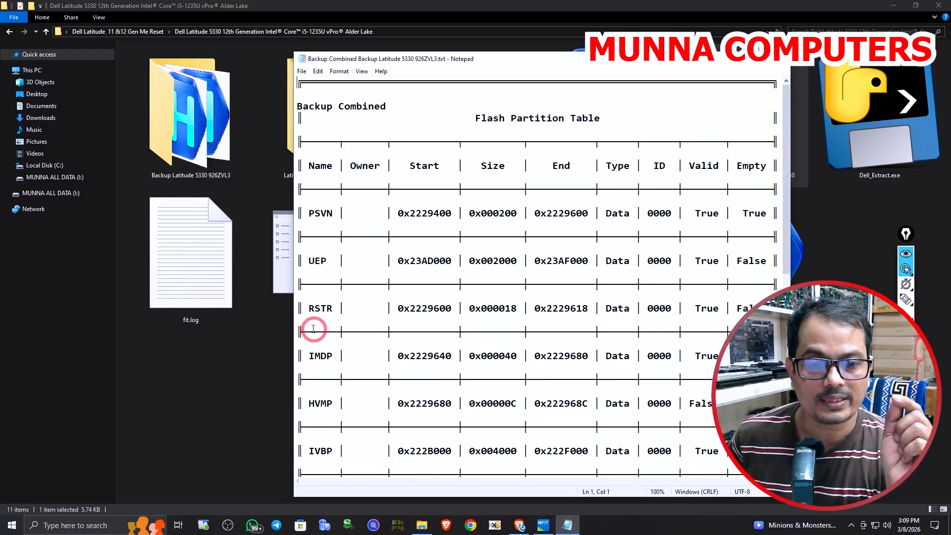
{"action": "scroll", "coordinate": [322, 396], "scroll_direction": "down", "scroll_amount": 3}
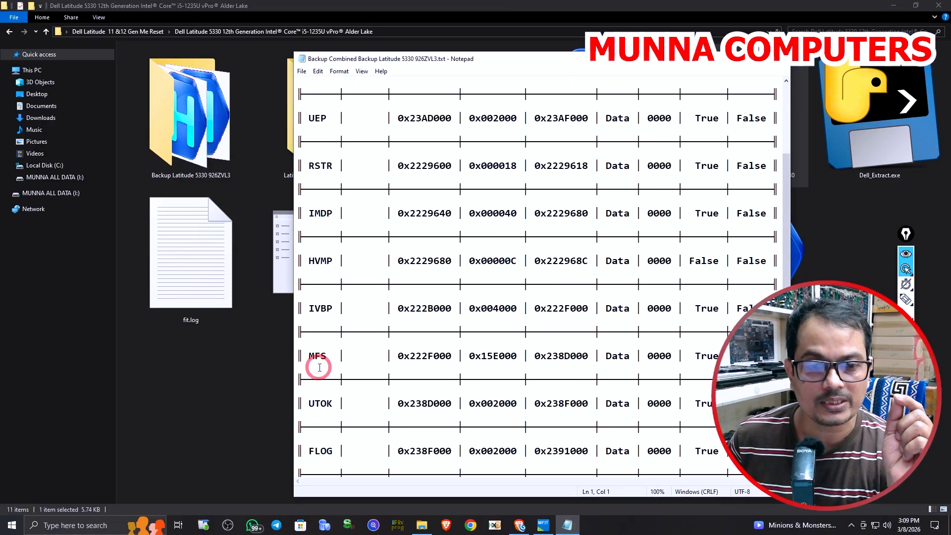
{"action": "left_click_drag", "start_coordinate": [308, 362], "coordinate": [350, 361]}
{"action": "scroll", "coordinate": [317, 462], "scroll_direction": "down", "scroll_amount": 1}
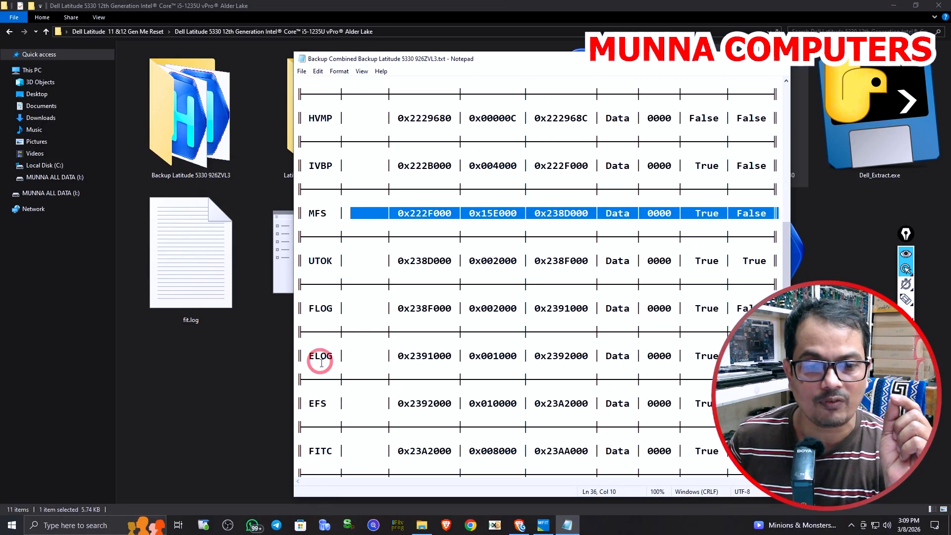
{"action": "scroll", "coordinate": [327, 472], "scroll_direction": "down", "scroll_amount": 2}
{"action": "scroll", "coordinate": [340, 466], "scroll_direction": "up", "scroll_amount": 5}
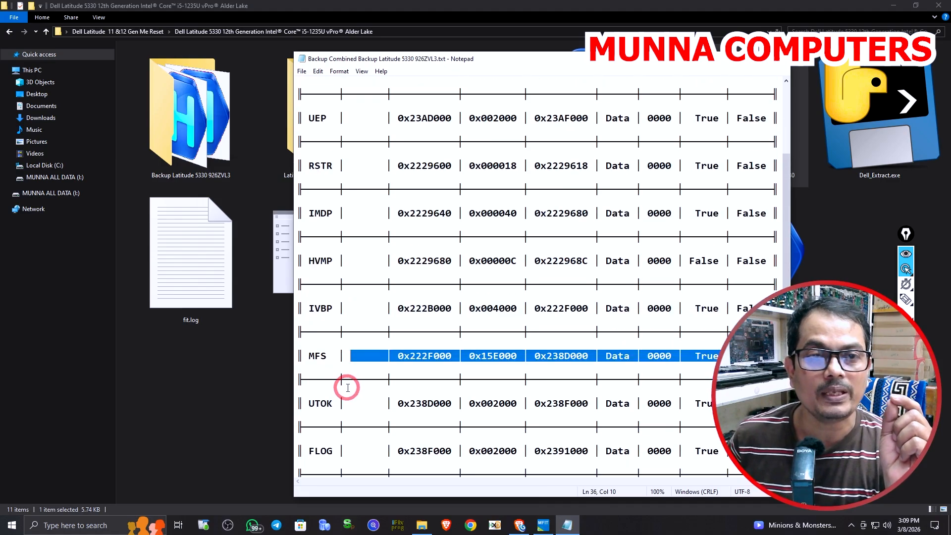
{"action": "left_click", "coordinate": [779, 59]}
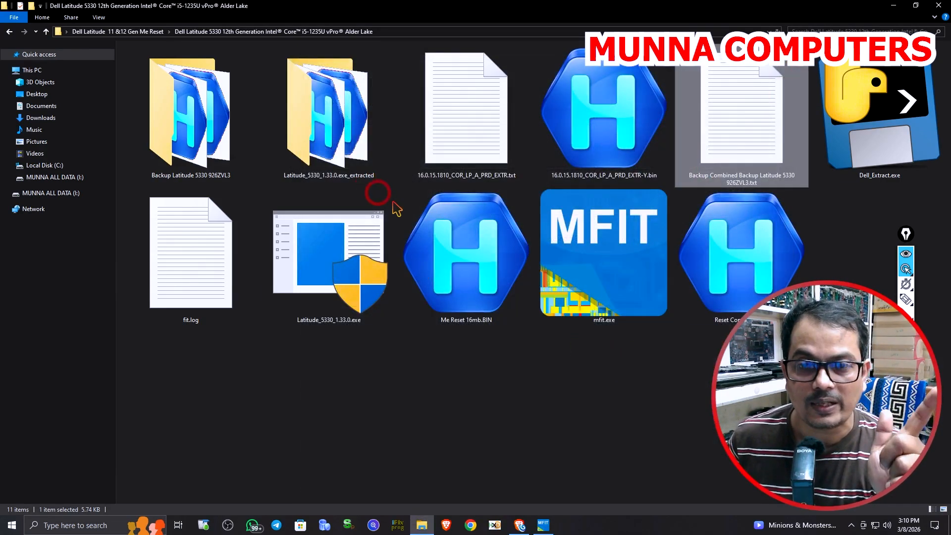
{"action": "left_click", "coordinate": [496, 525]}
Close Hex Workshop and center the HxD window on screen
{"action": "double_click", "coordinate": [604, 113]}
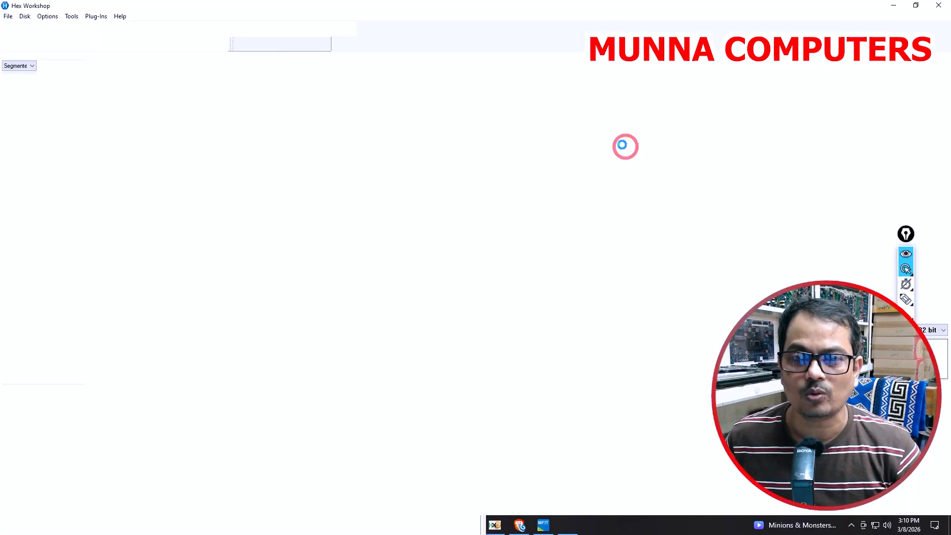
{"action": "left_click", "coordinate": [938, 5]}
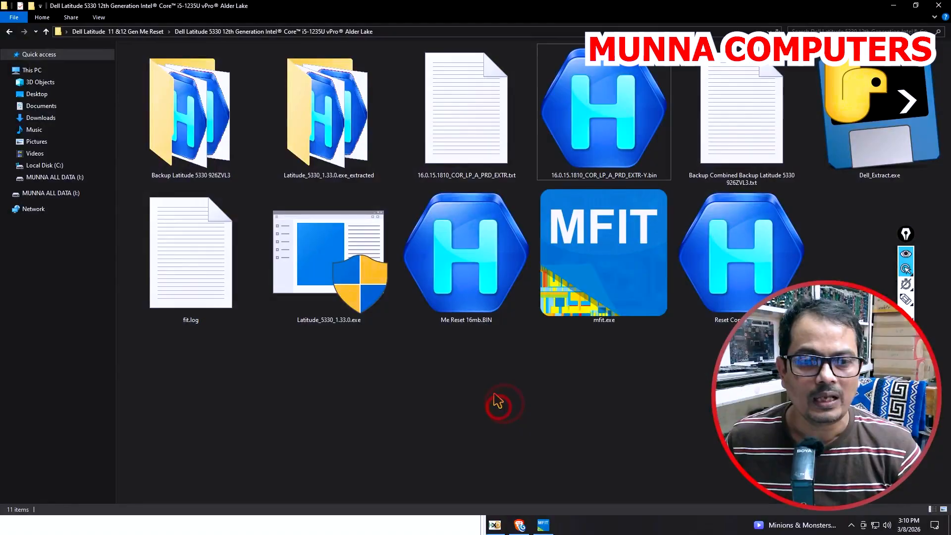
{"action": "left_click", "coordinate": [495, 526]}
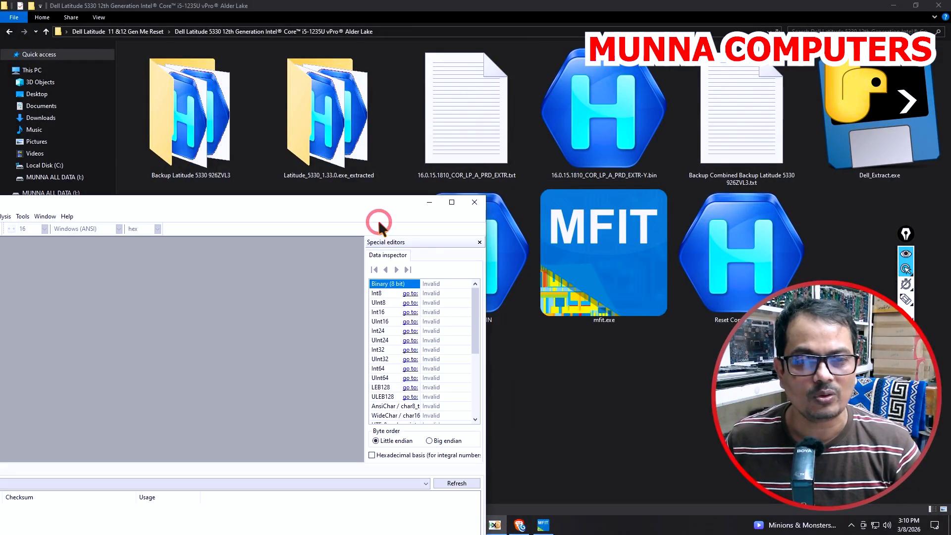
{"action": "left_click_drag", "start_coordinate": [381, 208], "coordinate": [751, 166]}
Drag Backup Combined.bin from the Backup Latitude 5330 926ZVL3 folder into HxD
{"action": "double_click", "coordinate": [188, 126]}
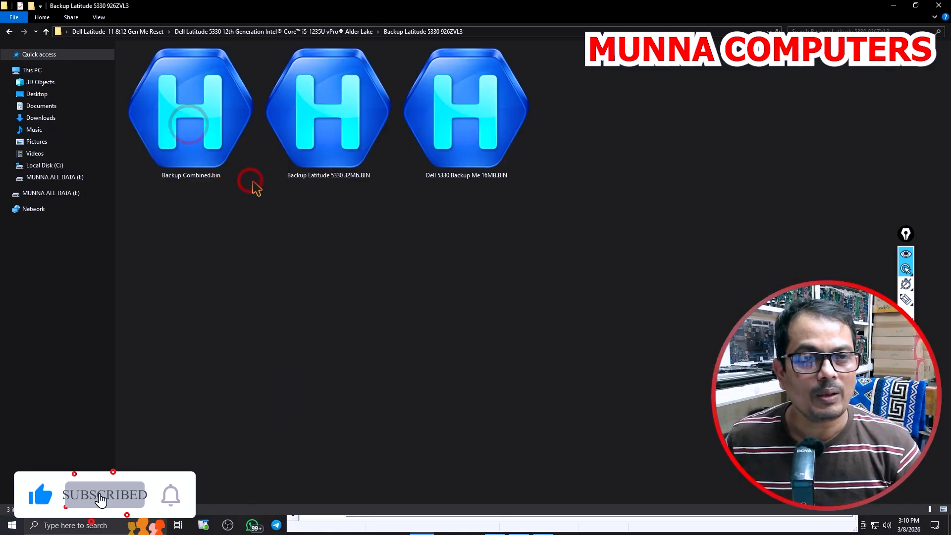
{"action": "left_click", "coordinate": [193, 120]}
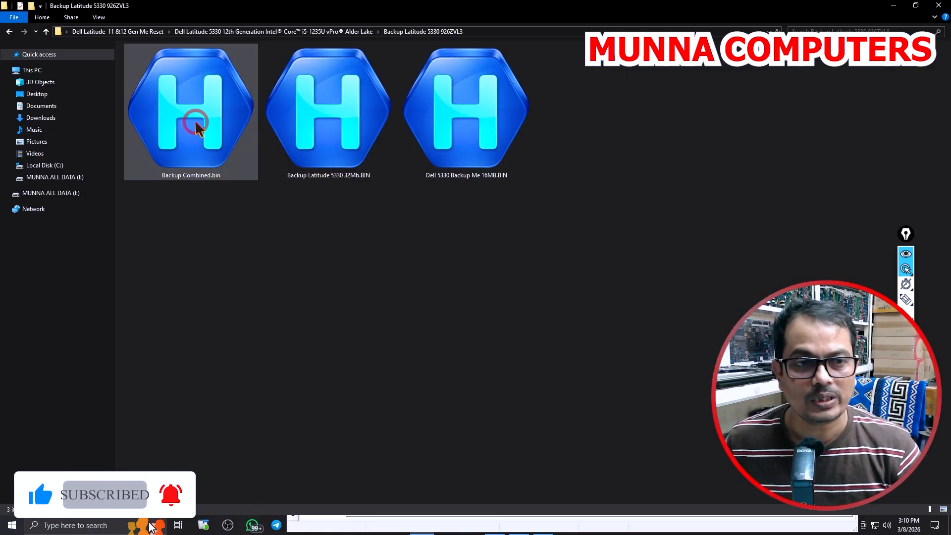
{"action": "left_click", "coordinate": [487, 525]}
{"action": "left_click_drag", "start_coordinate": [509, 163], "coordinate": [512, 76]}
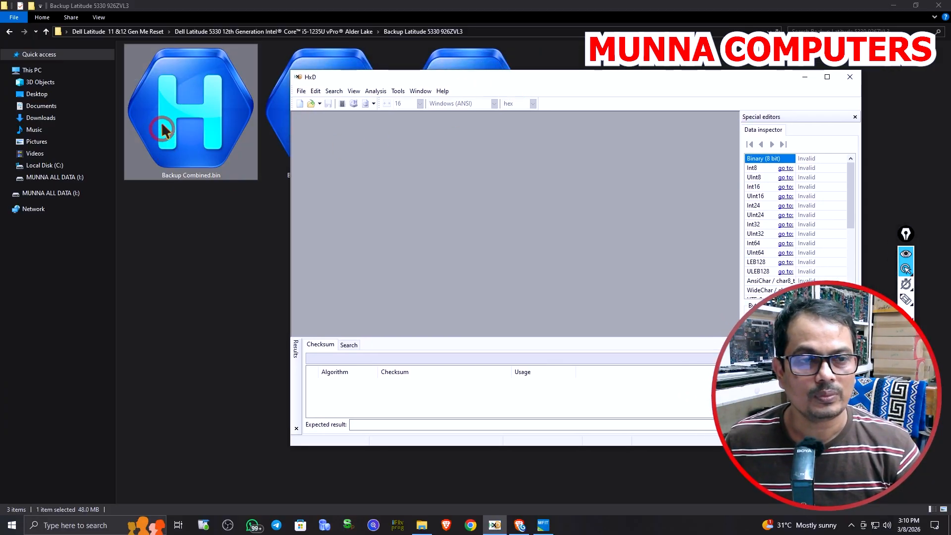
{"action": "left_click_drag", "start_coordinate": [163, 130], "coordinate": [381, 206]}
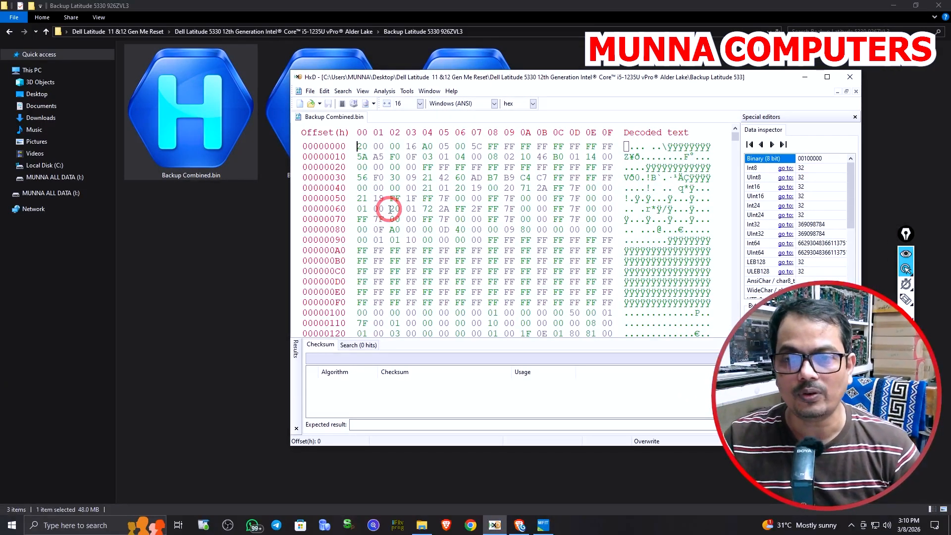
{"action": "left_click", "coordinate": [46, 32]}
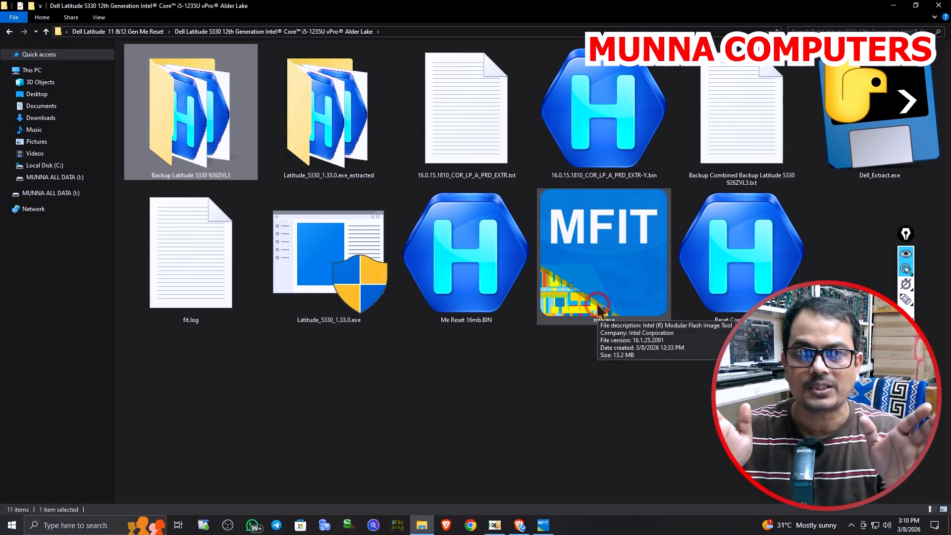
Open the Backup Combined partition table report and move it aside
{"action": "double_click", "coordinate": [742, 128]}
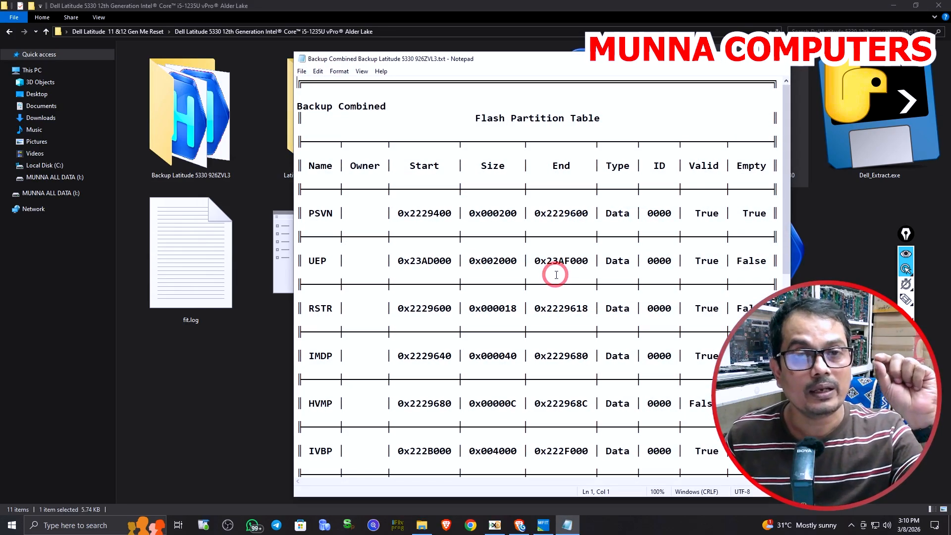
{"action": "scroll", "coordinate": [359, 367], "scroll_direction": "down", "scroll_amount": 1}
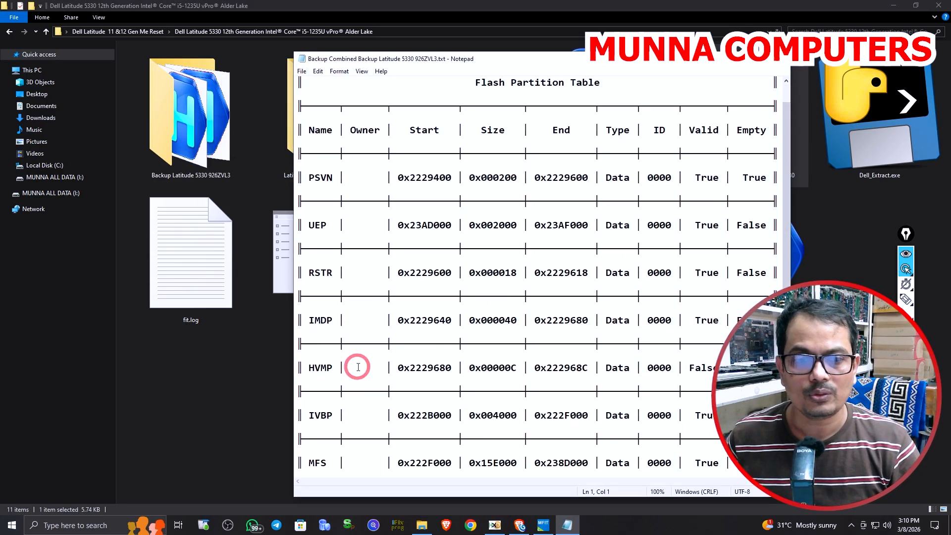
{"action": "scroll", "coordinate": [359, 363], "scroll_direction": "up", "scroll_amount": 1}
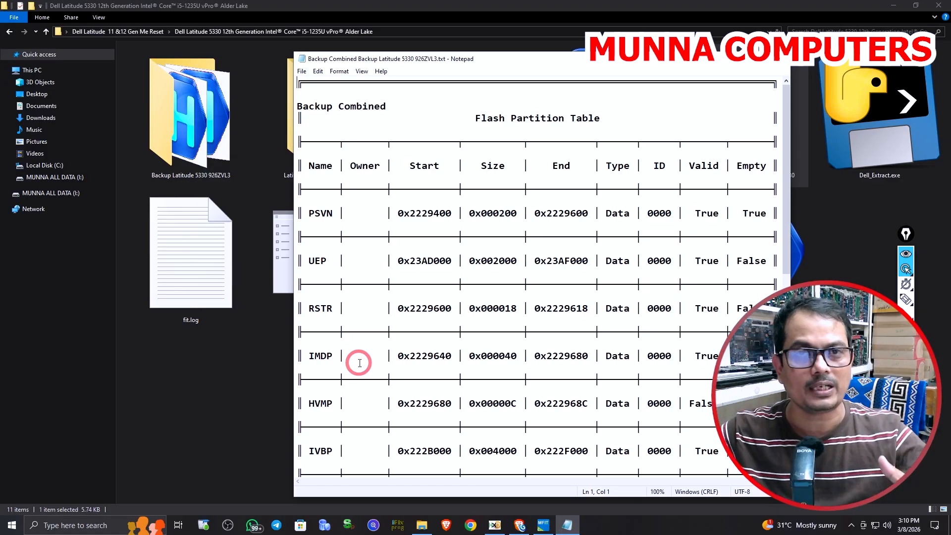
{"action": "left_click_drag", "start_coordinate": [573, 59], "coordinate": [649, 94]}
{"action": "left_click_drag", "start_coordinate": [695, 240], "coordinate": [767, 195]}
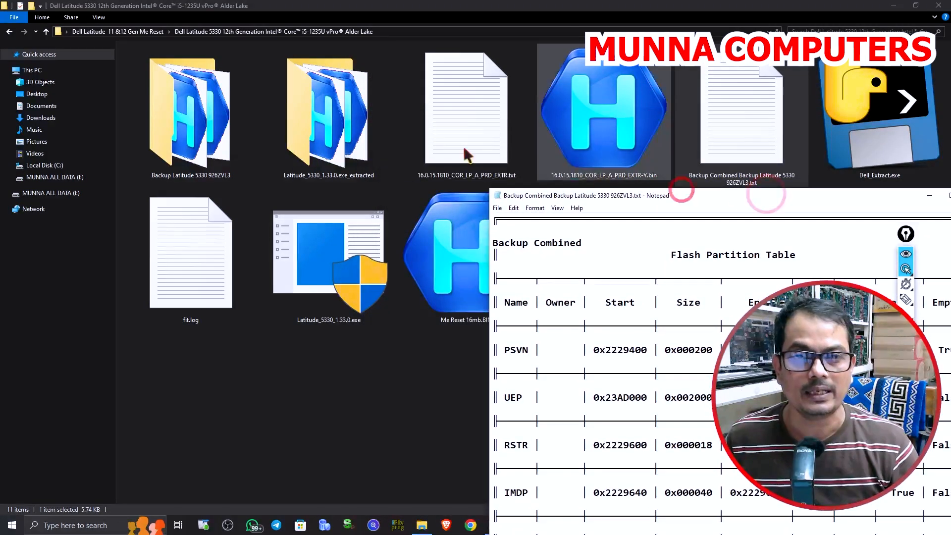
In the 16.0.15.1810_COR_LP_A_PRD_EXTR report, find MFS start 14C258 and size 0x15E000
{"action": "double_click", "coordinate": [455, 122]}
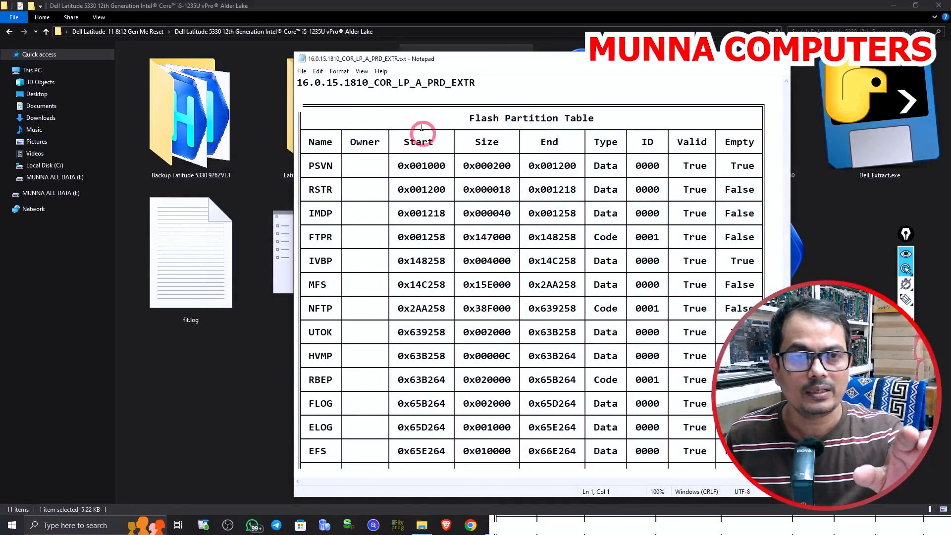
{"action": "left_click_drag", "start_coordinate": [297, 82], "coordinate": [557, 85]}
{"action": "left_click", "coordinate": [495, 160]}
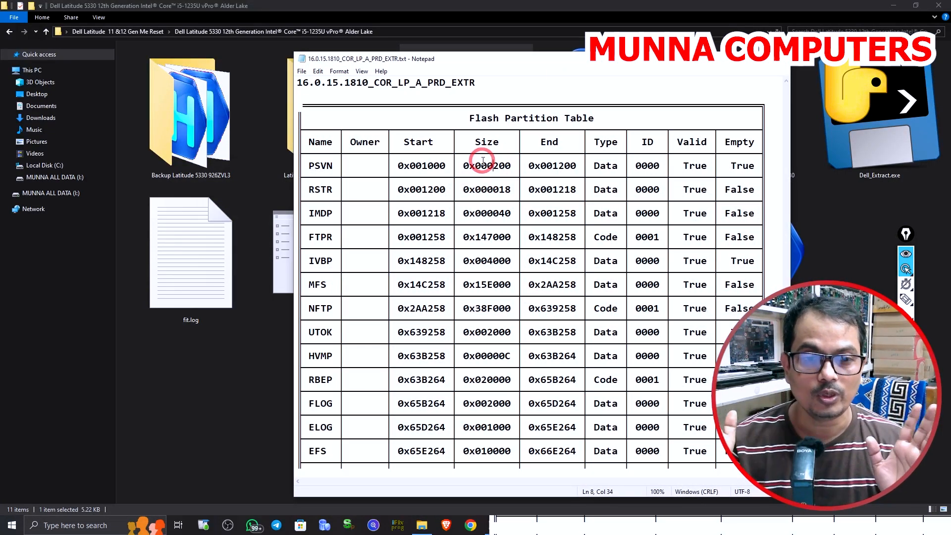
{"action": "double_click", "coordinate": [317, 284]}
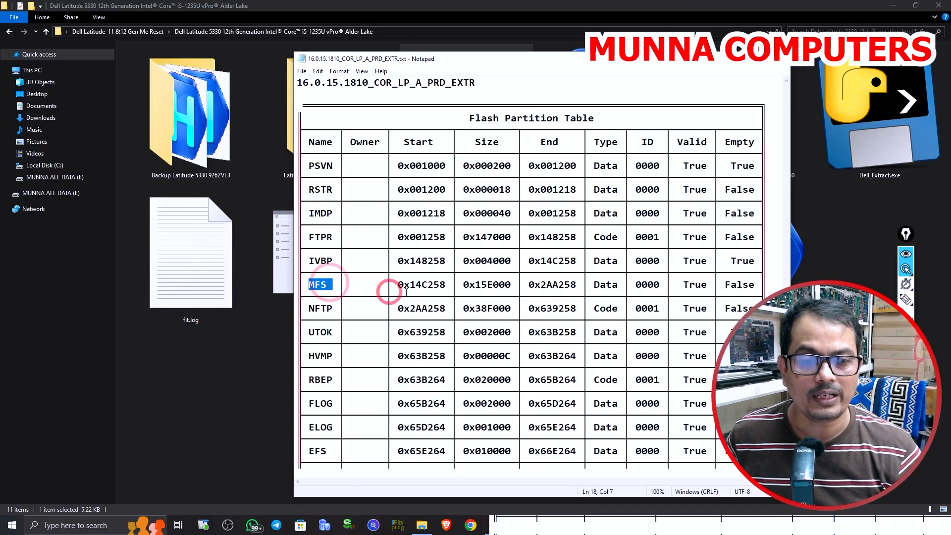
{"action": "left_click", "coordinate": [404, 292]}
{"action": "left_click_drag", "start_coordinate": [409, 284], "coordinate": [442, 282]}
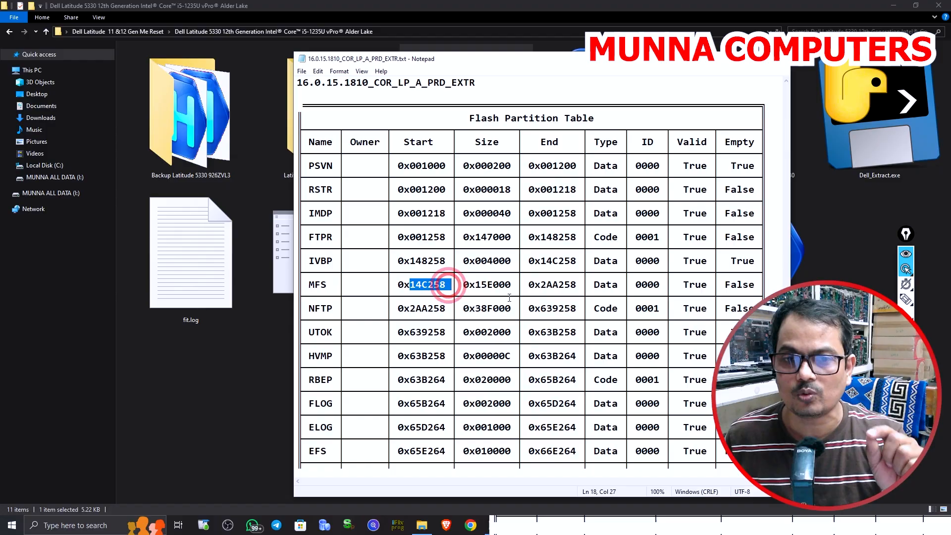
{"action": "left_click_drag", "start_coordinate": [539, 292], "coordinate": [576, 284]}
{"action": "left_click", "coordinate": [569, 285]}
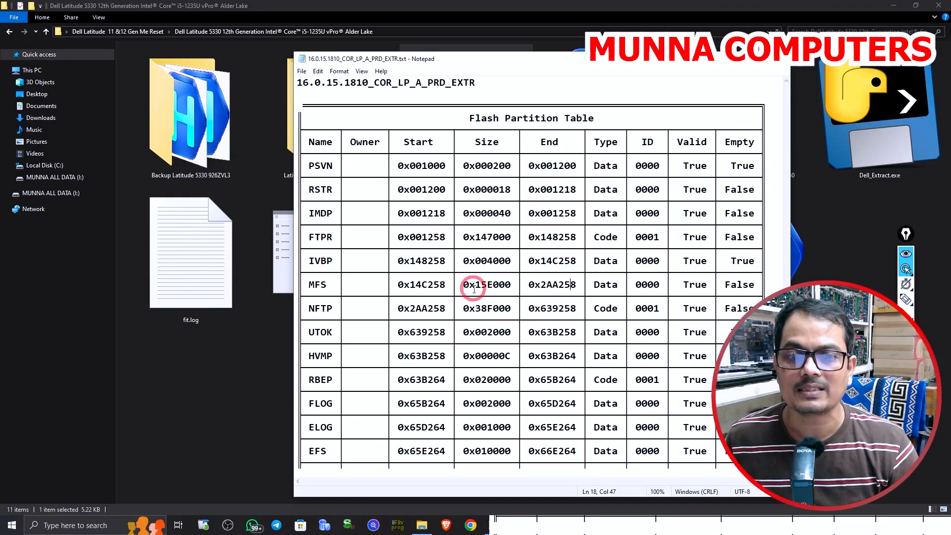
{"action": "left_click_drag", "start_coordinate": [474, 286], "coordinate": [479, 295]}
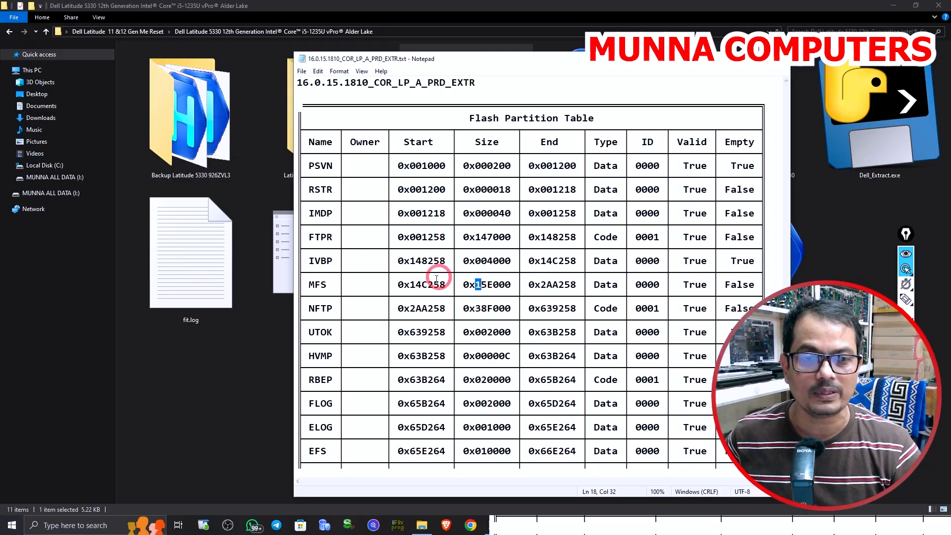
{"action": "left_click_drag", "start_coordinate": [410, 284], "coordinate": [445, 286]}
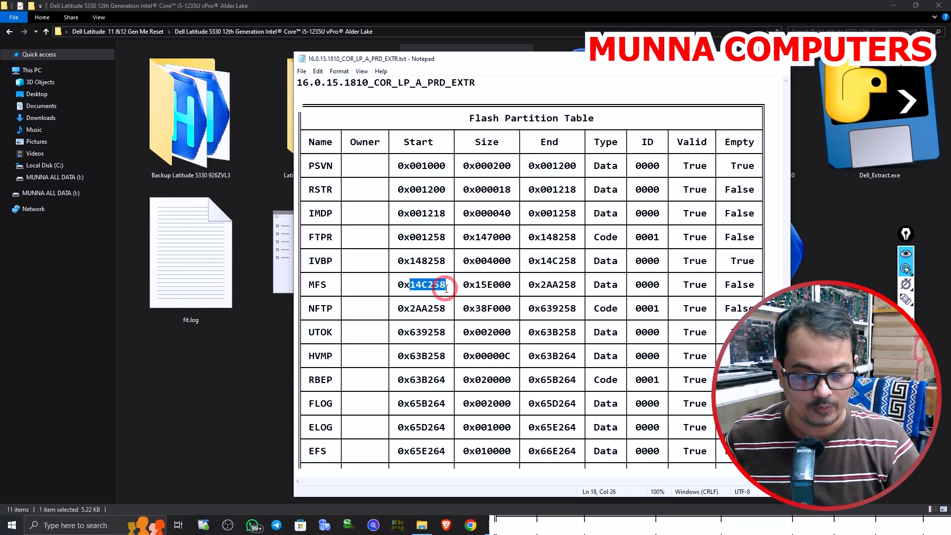
Place the backup's and the extracted region's partition tables side by side
{"action": "left_click", "coordinate": [629, 533]}
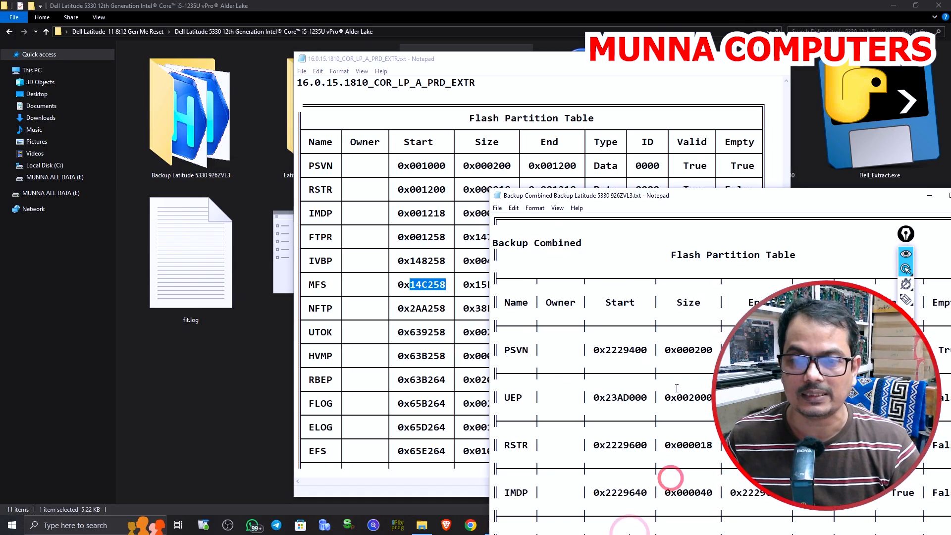
{"action": "left_click_drag", "start_coordinate": [646, 194], "coordinate": [594, 33]}
{"action": "left_click", "coordinate": [372, 58]}
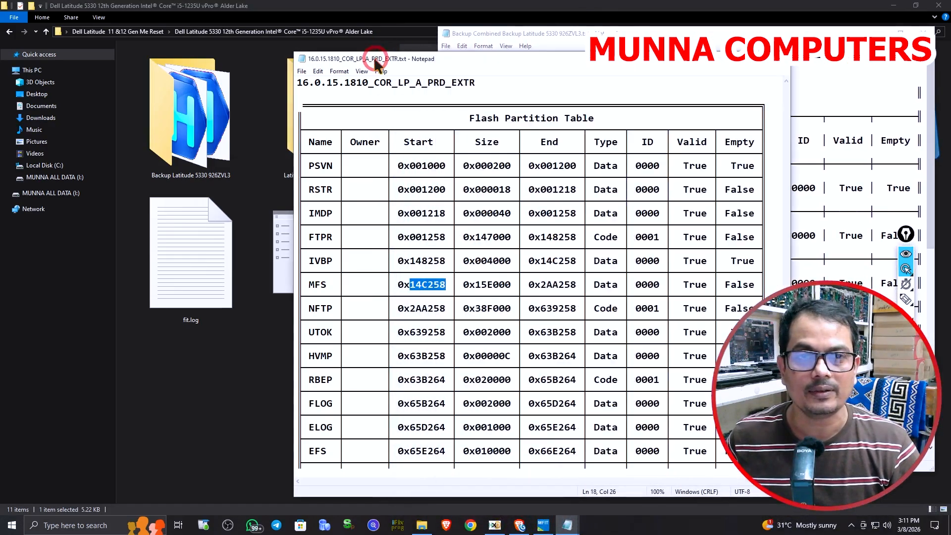
{"action": "left_click_drag", "start_coordinate": [372, 58], "coordinate": [122, 32]}
{"action": "left_click", "coordinate": [495, 525]}
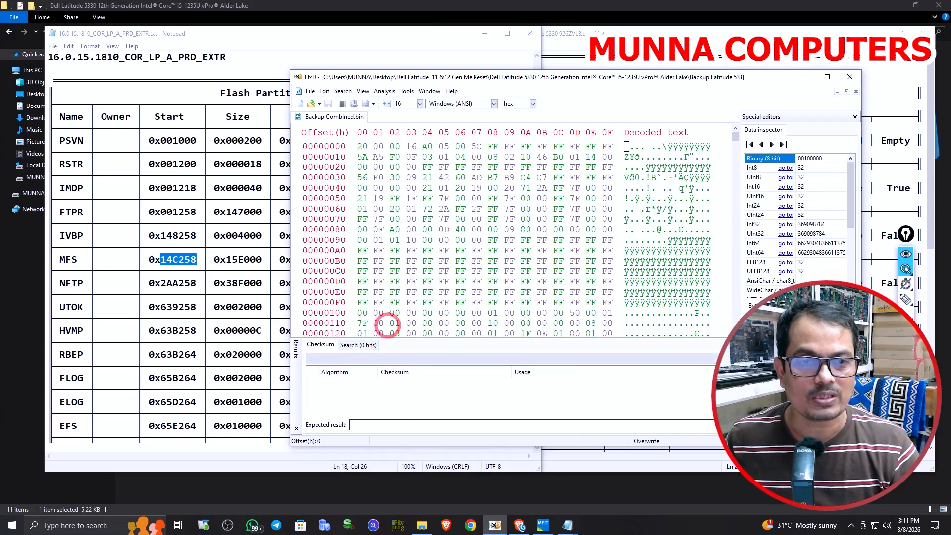
{"action": "left_click", "coordinate": [438, 4]}
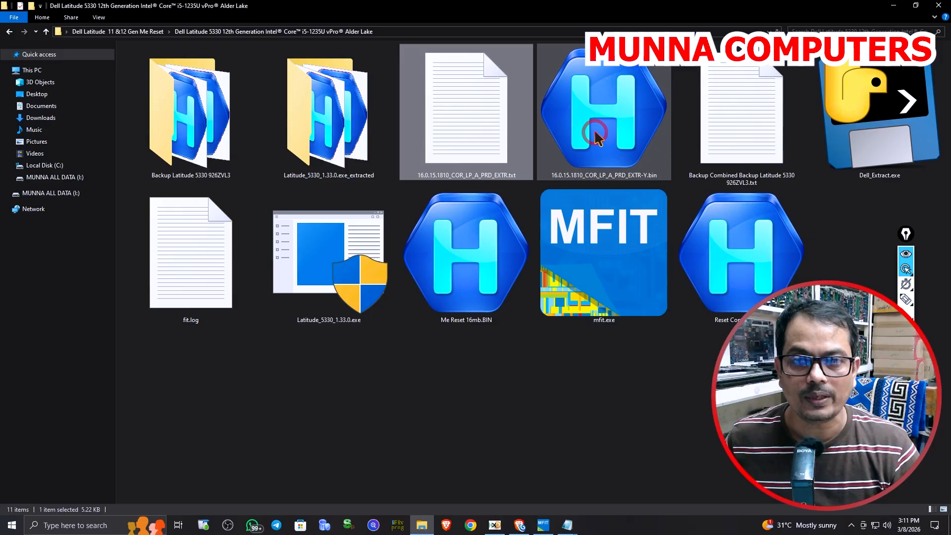
Open 16.0.15.1810_COR_LP_A_PRD_EXTR-Y.bin in a maximized HxD window
{"action": "left_click_drag", "start_coordinate": [596, 130], "coordinate": [556, 223]}
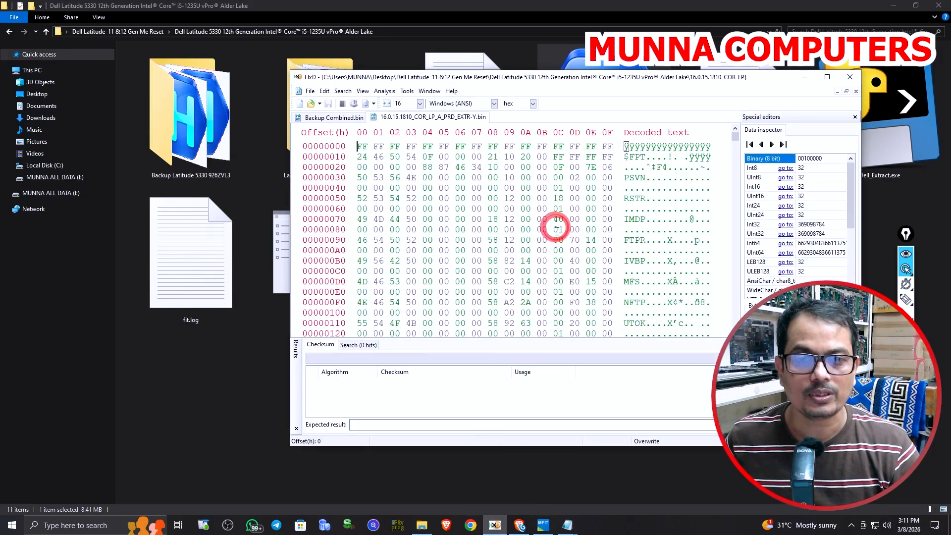
{"action": "left_click", "coordinate": [826, 77]}
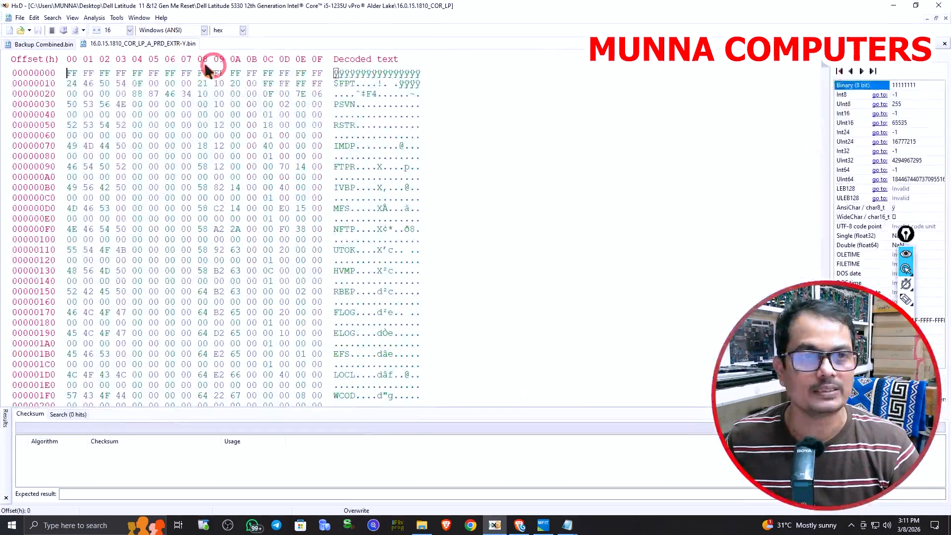
{"action": "mouse_move", "coordinate": [566, 525]}
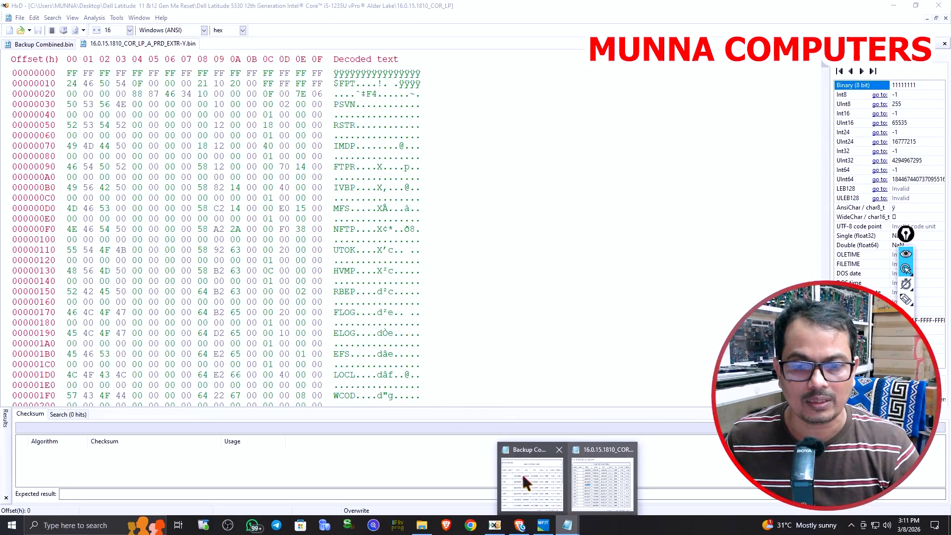
{"action": "left_click", "coordinate": [596, 482]}
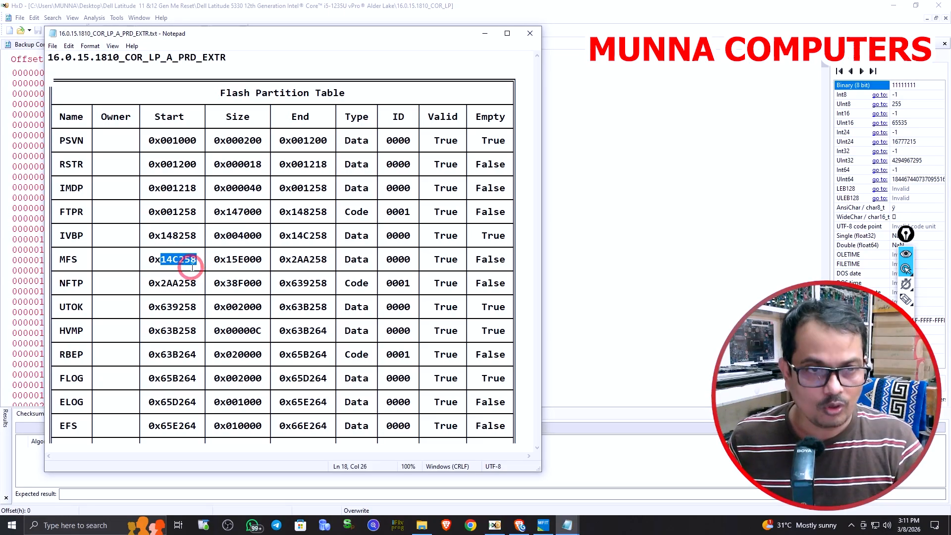
{"action": "left_click", "coordinate": [567, 525]}
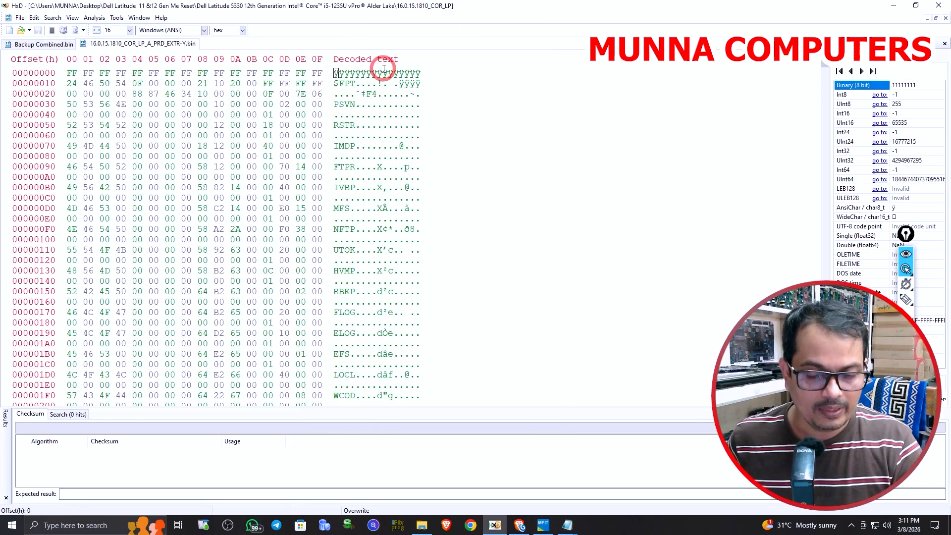
Jump to the MFS start offset 14C258
{"action": "key", "text": "ctrl+g"}
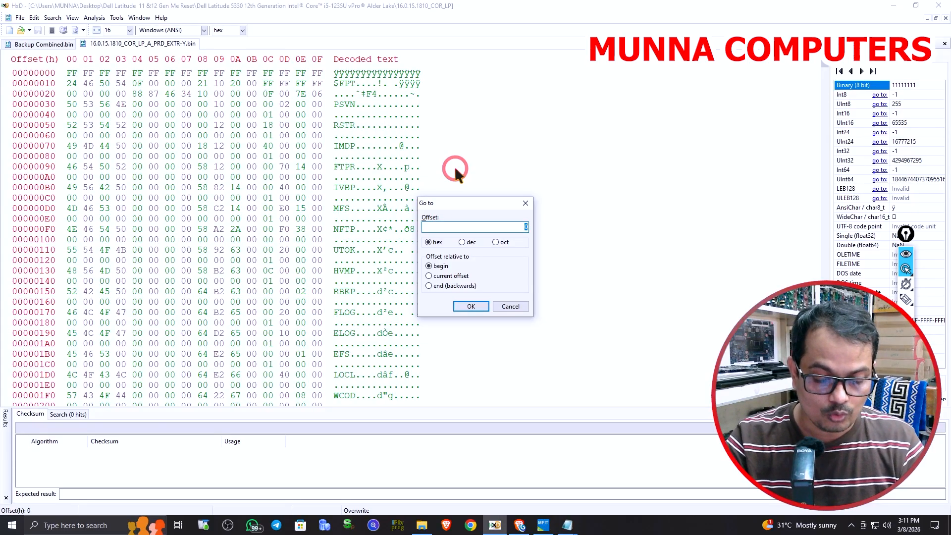
{"action": "type", "text": "14C258"}
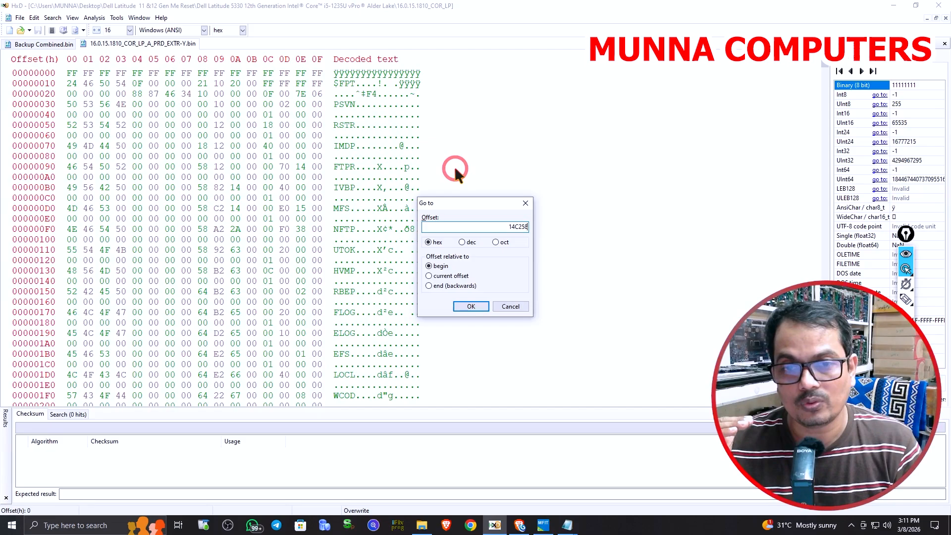
{"action": "key", "text": "Return"}
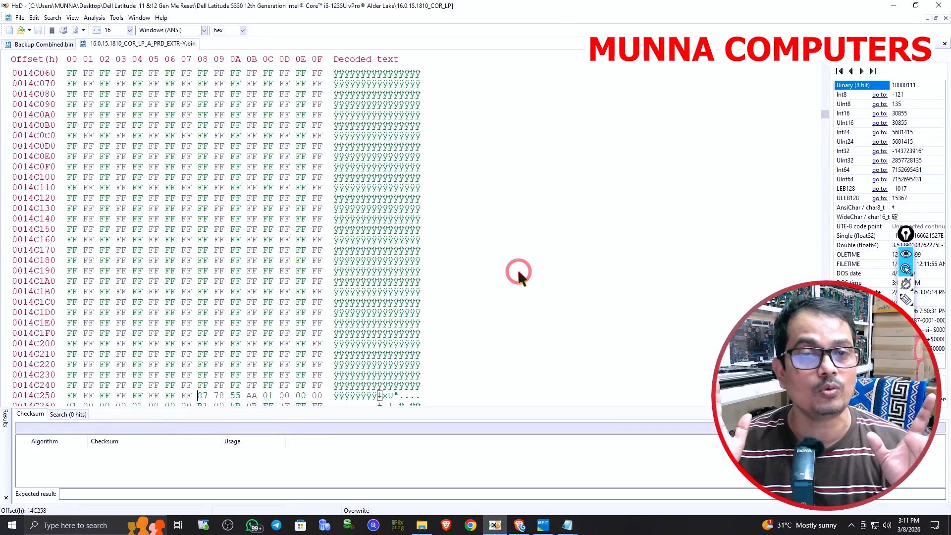
Set the block selection end offset to 2AA258, giving a length of 15E001
{"action": "key", "text": "ctrl+e"}
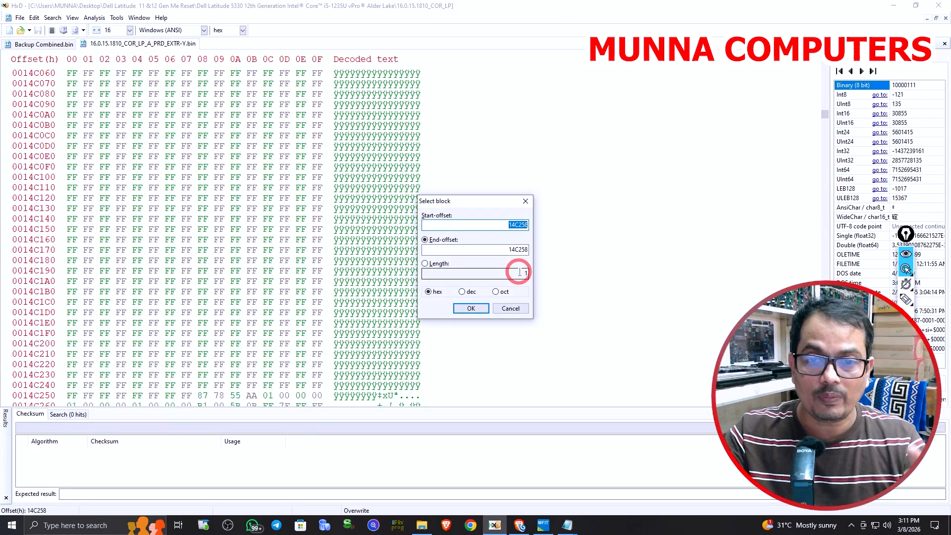
{"action": "left_click", "coordinate": [567, 525]}
{"action": "left_click", "coordinate": [593, 471]}
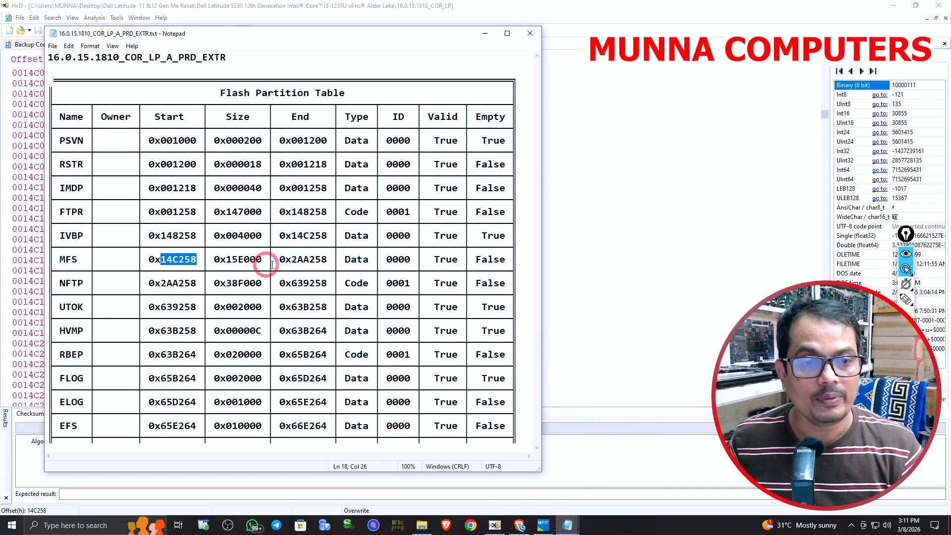
{"action": "left_click_drag", "start_coordinate": [292, 259], "coordinate": [325, 259]}
{"action": "key", "text": "ctrl+c"}
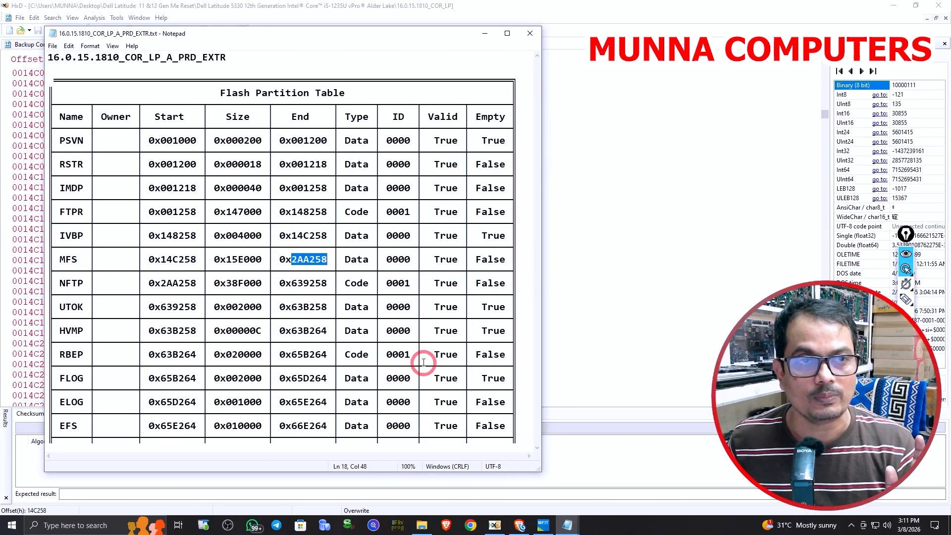
{"action": "left_click", "coordinate": [418, 5]}
{"action": "key", "text": "ctrl+e"}
{"action": "double_click", "coordinate": [507, 251]}
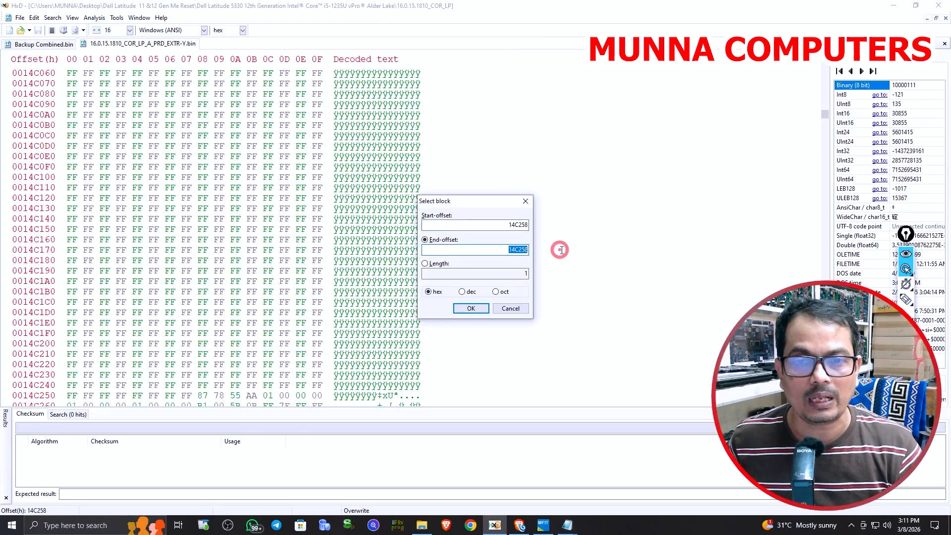
{"action": "key", "text": "ctrl+v"}
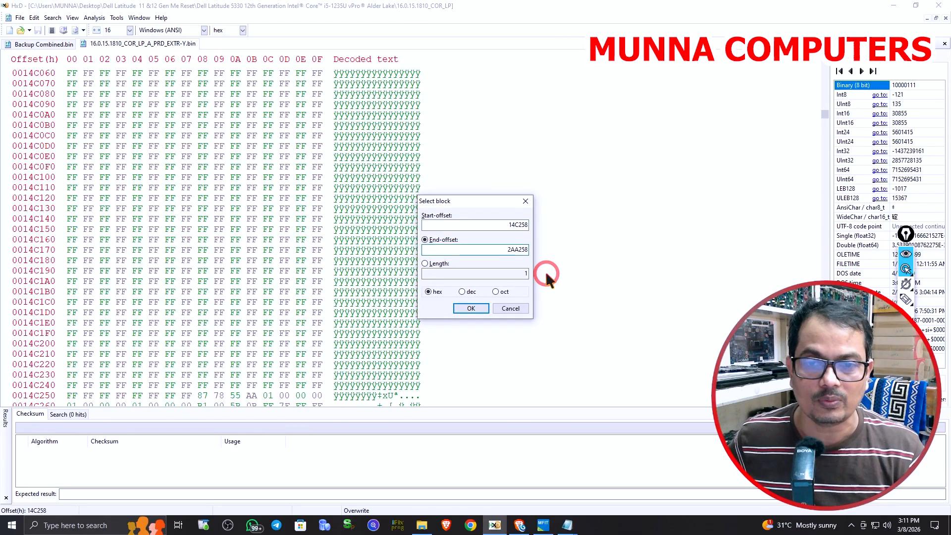
{"action": "key", "text": "alt+l"}
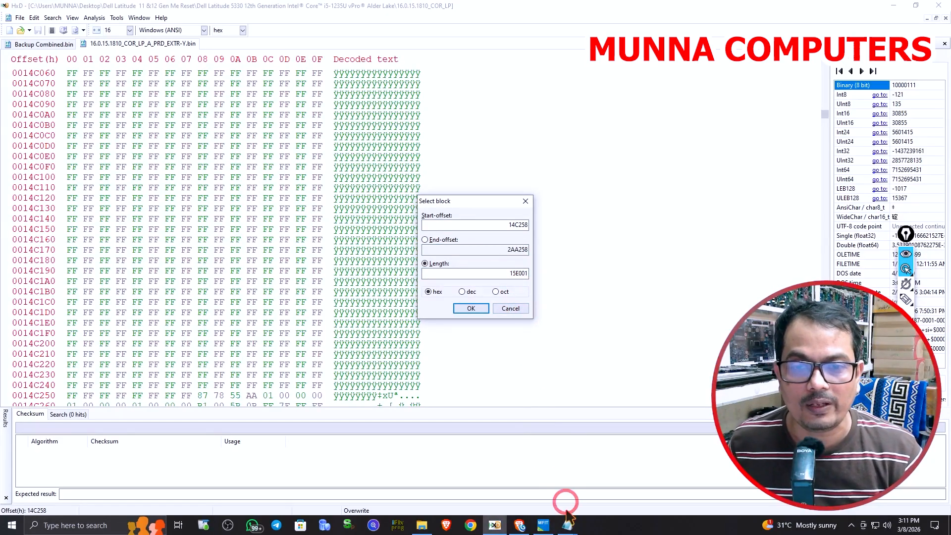
Compare the length with the MFS size and confirm the 14C258–2AA258 block selection
{"action": "left_click", "coordinate": [567, 525]}
{"action": "left_click", "coordinate": [594, 481]}
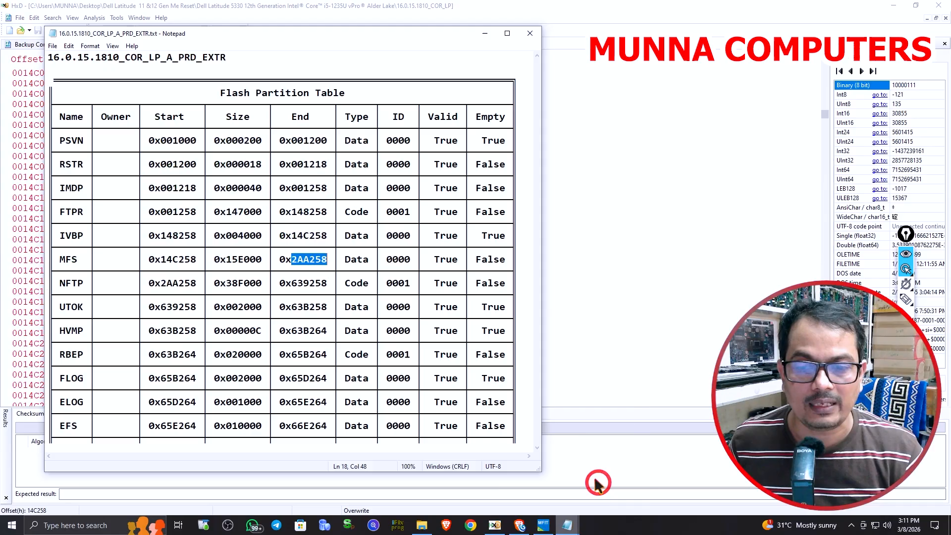
{"action": "left_click_drag", "start_coordinate": [226, 260], "coordinate": [262, 262]}
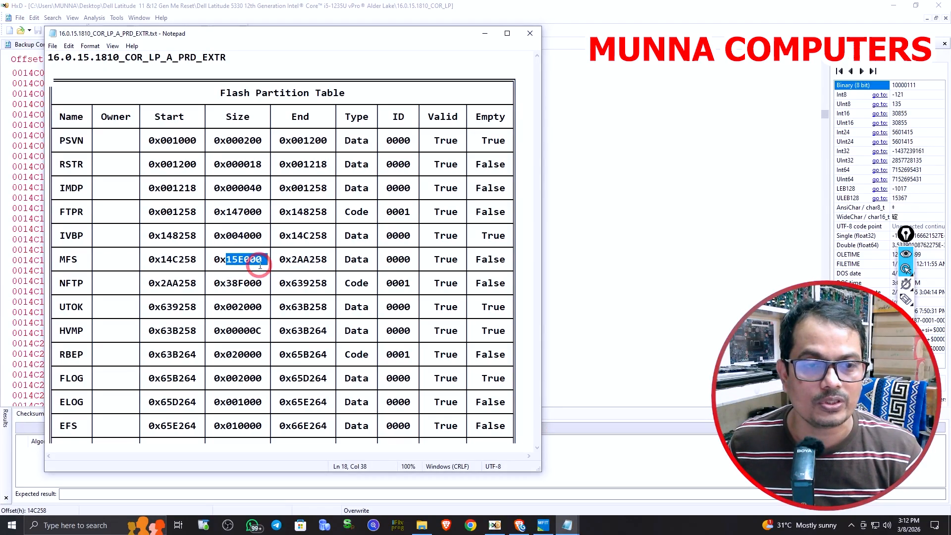
{"action": "left_click", "coordinate": [262, 261]}
{"action": "left_click_drag", "start_coordinate": [480, 35], "coordinate": [604, 319]}
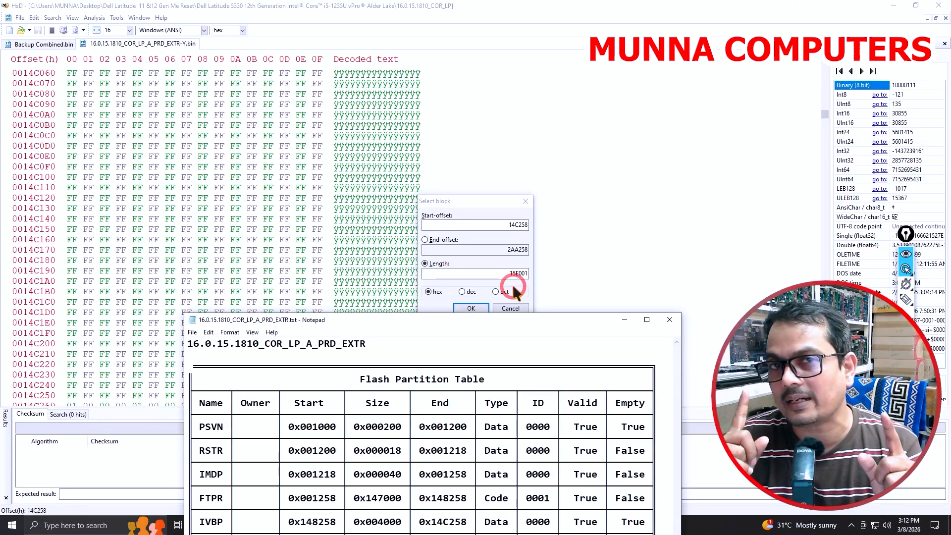
{"action": "left_click", "coordinate": [468, 308]}
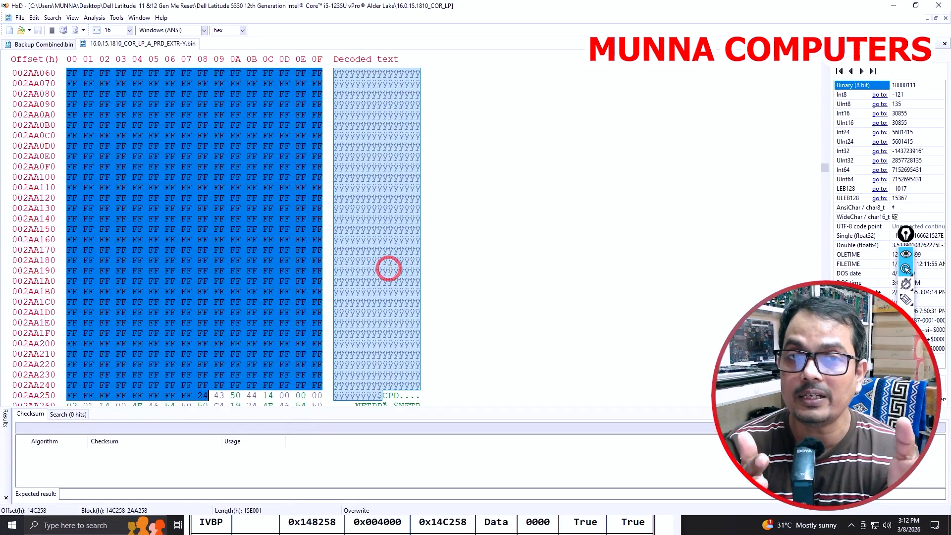
{"action": "left_click", "coordinate": [38, 44]}
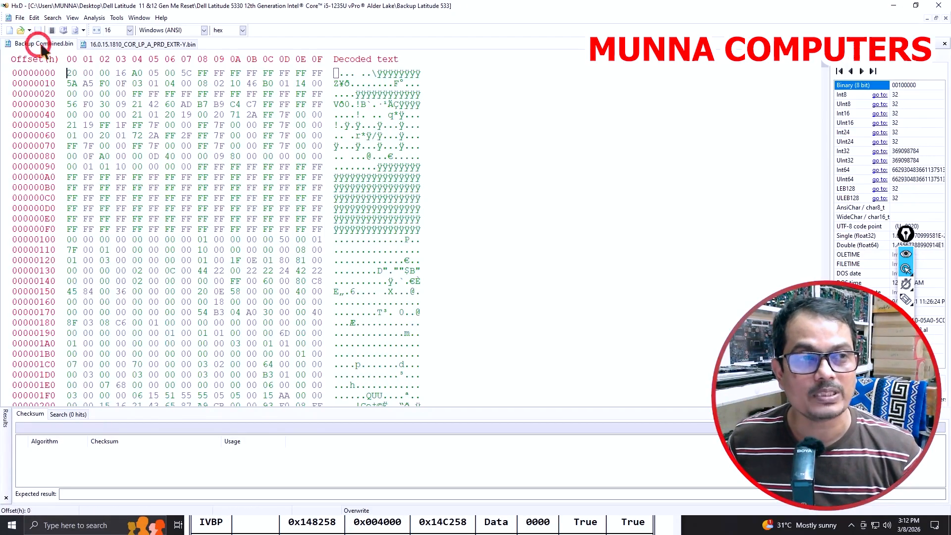
{"action": "left_click", "coordinate": [622, 529]}
{"action": "left_click_drag", "start_coordinate": [415, 323], "coordinate": [248, 48]}
{"action": "mouse_move", "coordinate": [566, 523]}
{"action": "left_click", "coordinate": [556, 488]}
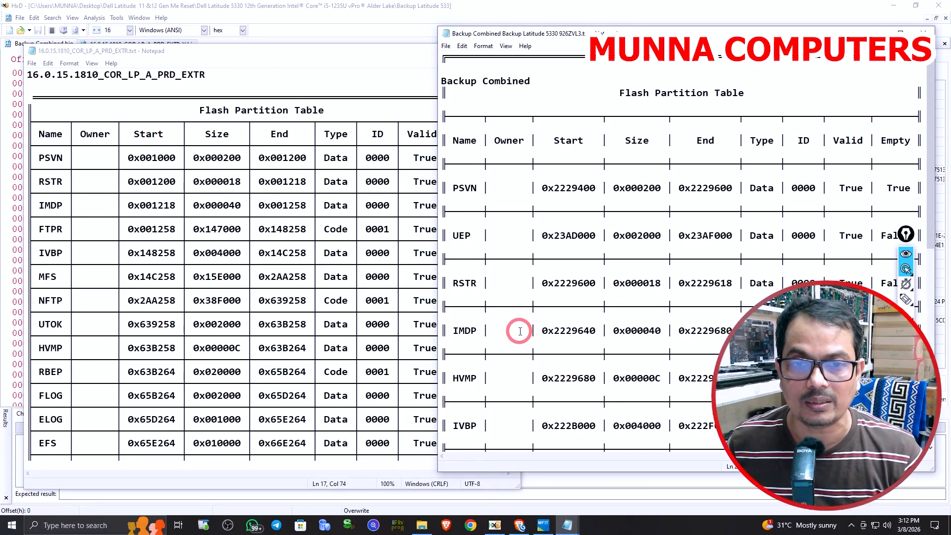
{"action": "scroll", "coordinate": [530, 352], "scroll_direction": "down", "scroll_amount": 4}
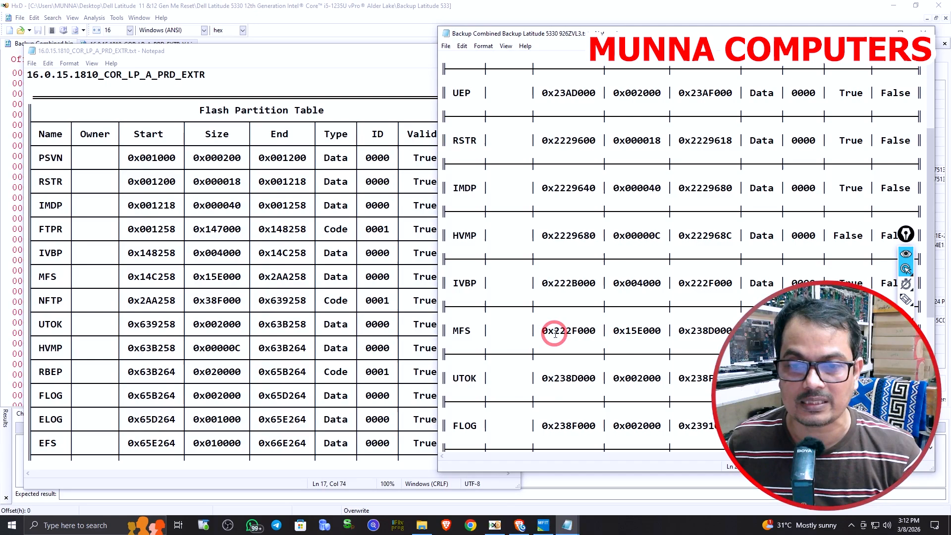
{"action": "left_click_drag", "start_coordinate": [554, 330], "coordinate": [596, 331]}
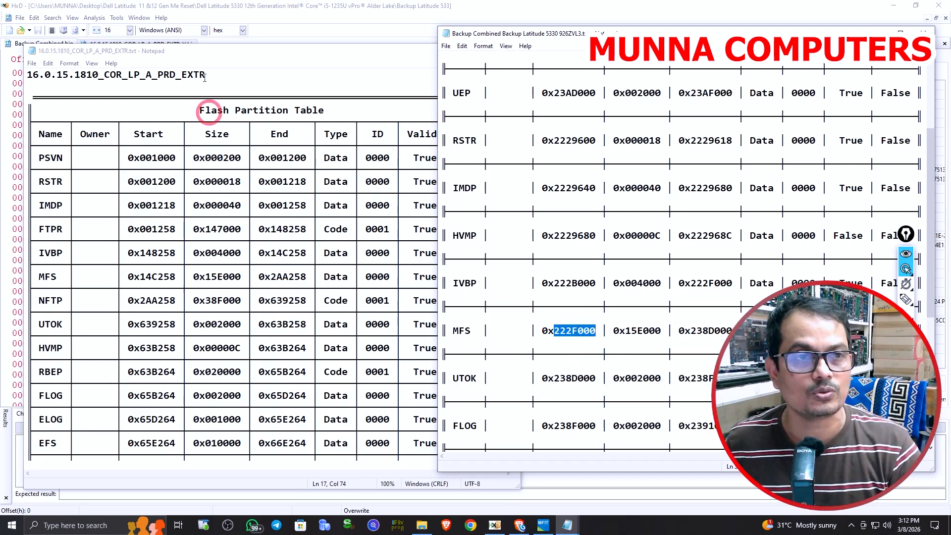
{"action": "left_click", "coordinate": [179, 6]}
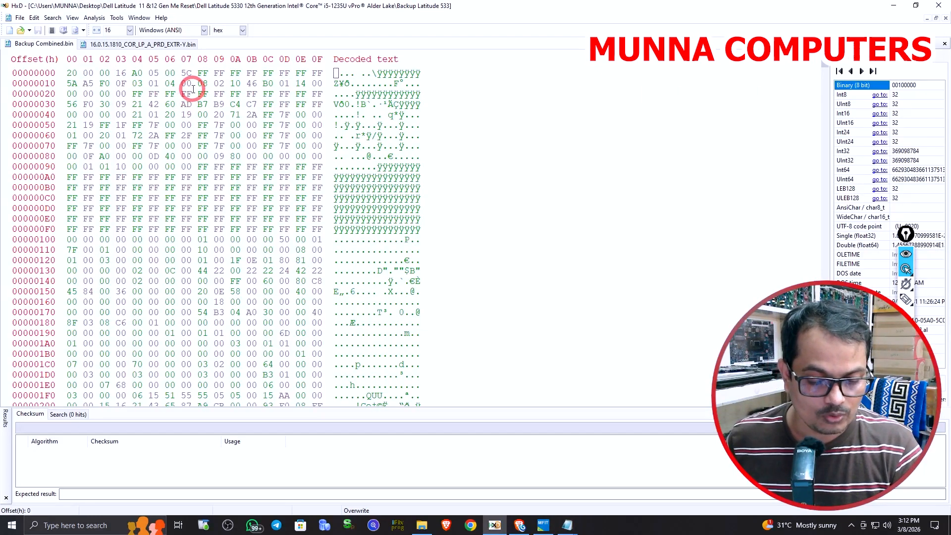
Go to offset 222F000 in Backup Combined.bin and start a block selection there
{"action": "key", "text": "ctrl+g"}
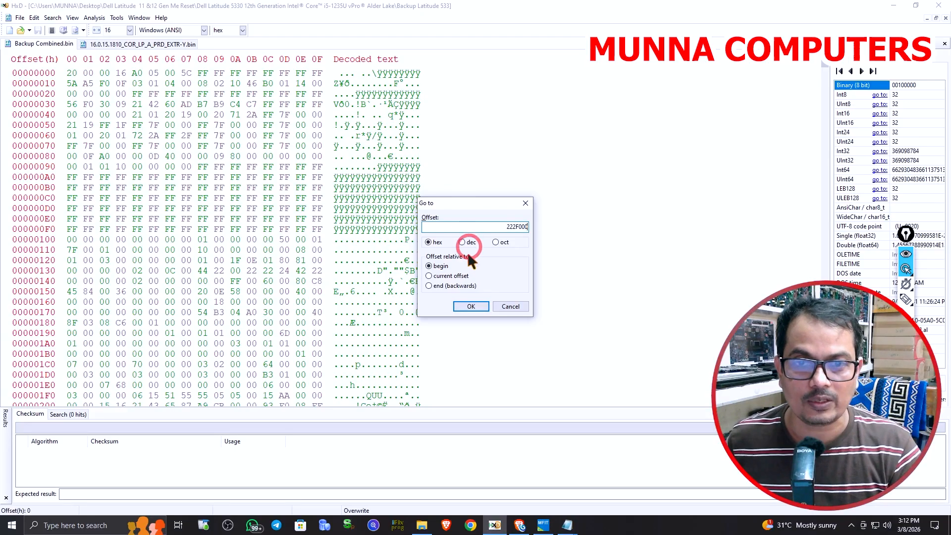
{"action": "left_click", "coordinate": [463, 303]}
{"action": "left_click", "coordinate": [34, 18]}
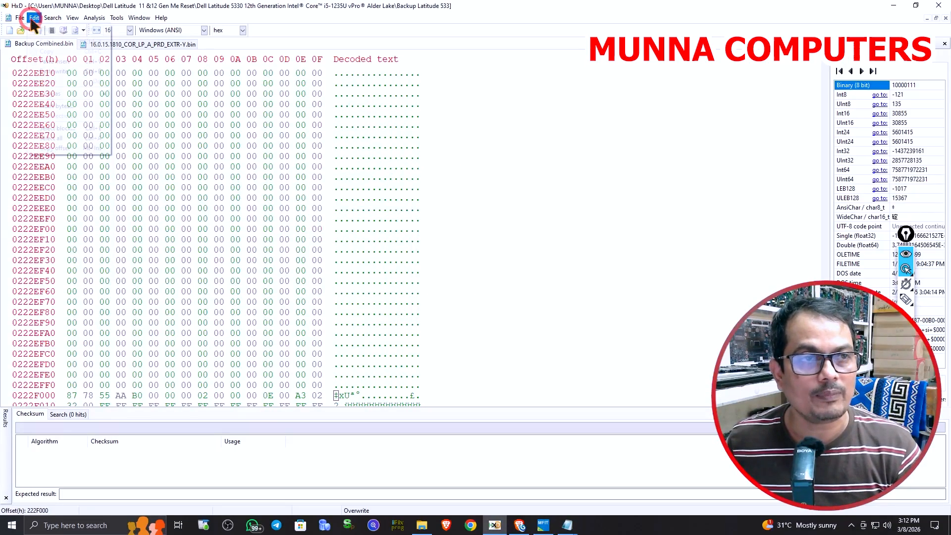
{"action": "left_click", "coordinate": [375, 3]}
{"action": "key", "text": "ctrl+e"}
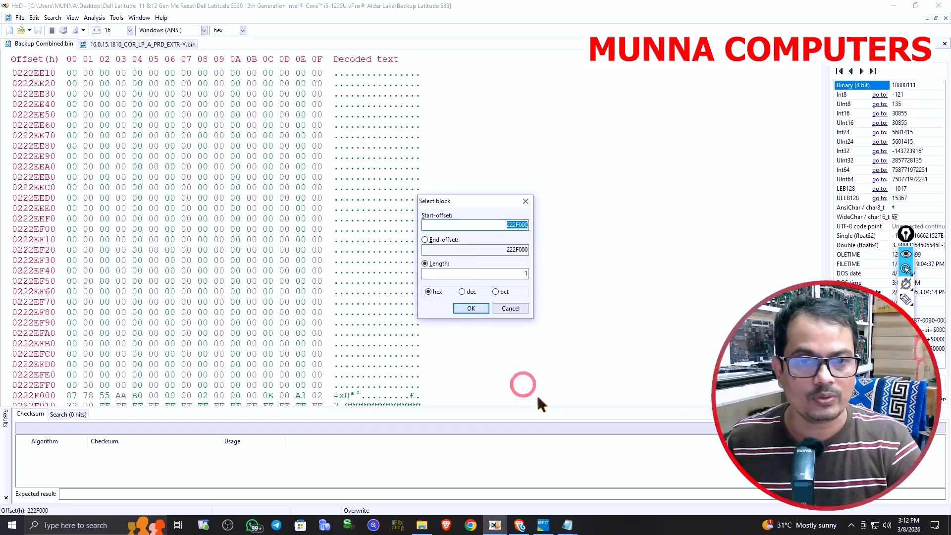
Set the block end to 238D000 from the backup's partition table and confirm it
{"action": "left_click", "coordinate": [566, 525]}
{"action": "left_click", "coordinate": [539, 471]}
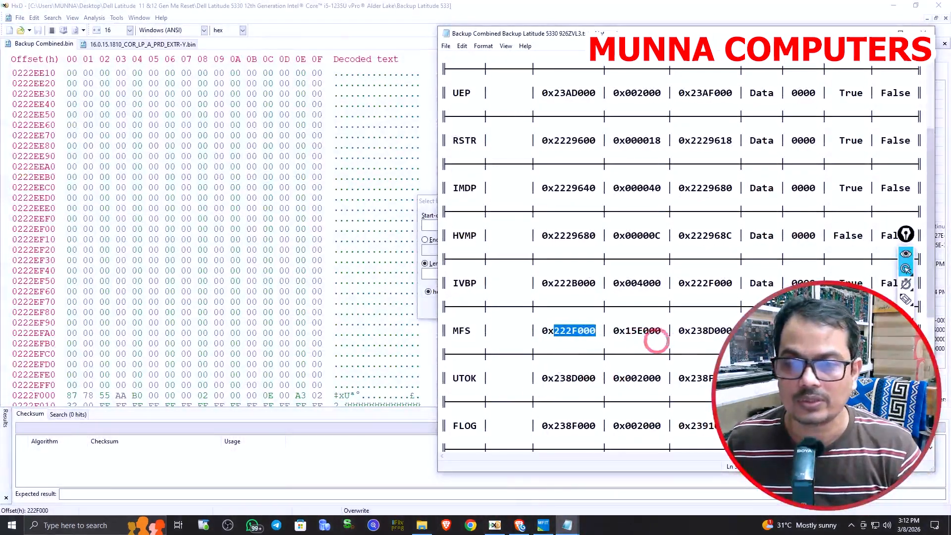
{"action": "left_click_drag", "start_coordinate": [691, 331], "coordinate": [732, 330]}
{"action": "key", "text": "ctrl+c"}
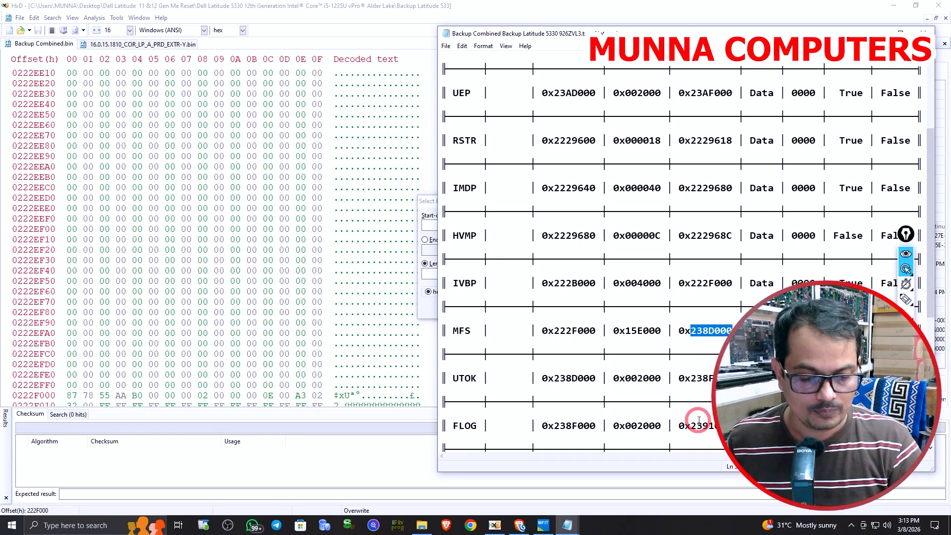
{"action": "left_click", "coordinate": [494, 525]}
{"action": "double_click", "coordinate": [510, 249]}
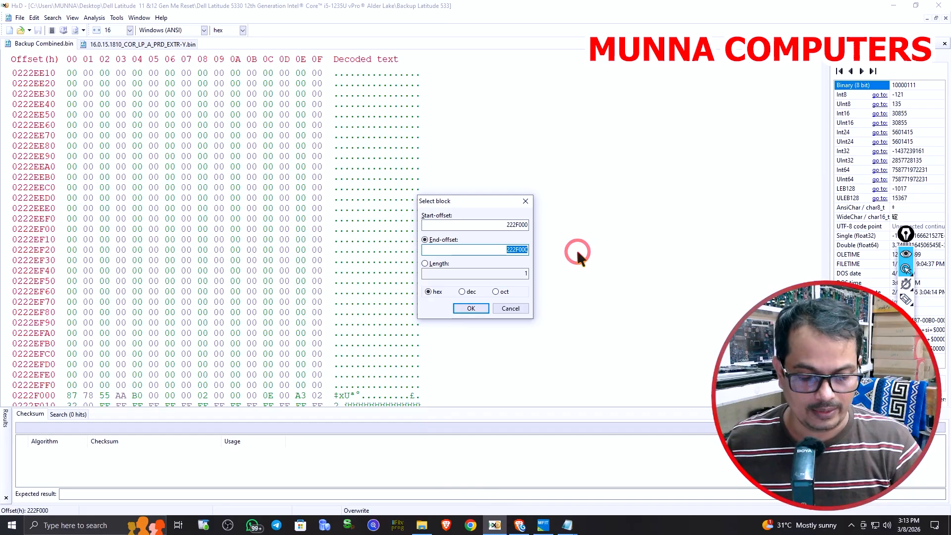
{"action": "key", "text": "ctrl+v"}
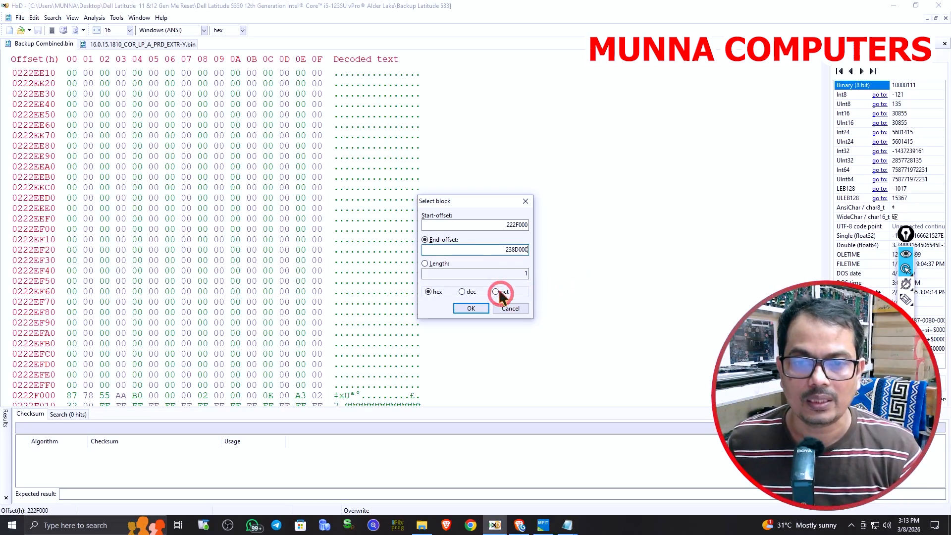
{"action": "left_click", "coordinate": [511, 272]}
{"action": "left_click", "coordinate": [481, 309]}
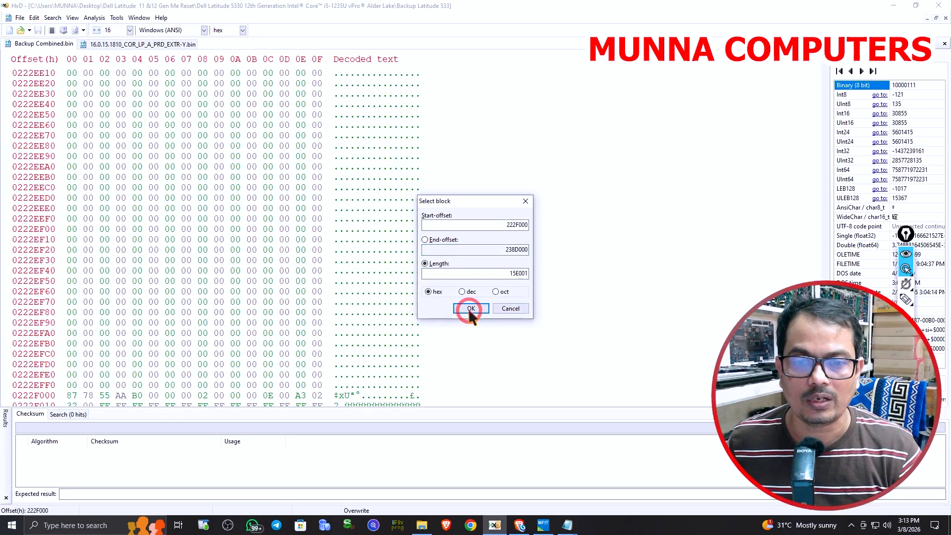
Copy the reset image's MFS block and paste-write it over 222F000–238D000
{"action": "left_click", "coordinate": [132, 42]}
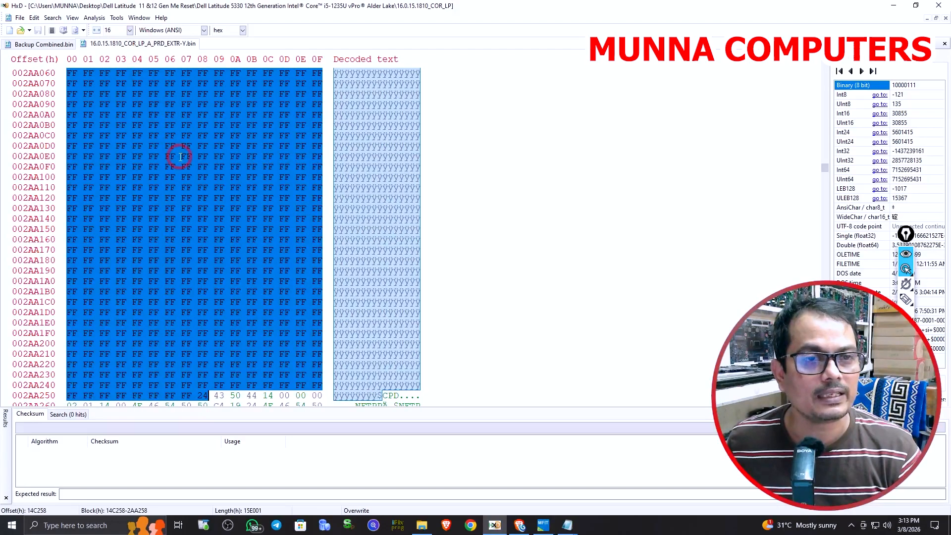
{"action": "right_click", "coordinate": [181, 156]}
{"action": "left_click", "coordinate": [191, 185]}
{"action": "left_click", "coordinate": [43, 44]}
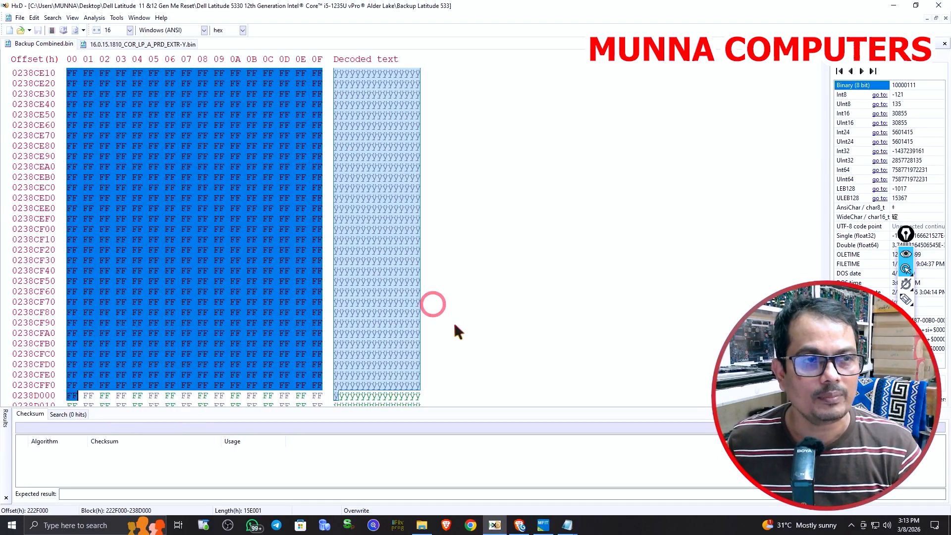
{"action": "key", "text": "ctrl+b"}
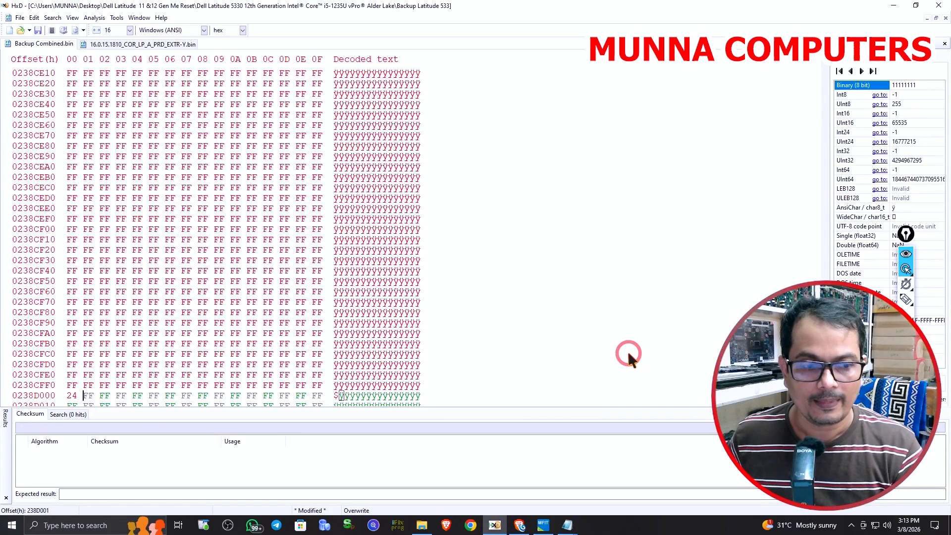
Save the edited file as 'new reset Backup Combined.bin' in the Backup Latitude 5330 926ZVL3 folder
{"action": "left_click", "coordinate": [20, 18]}
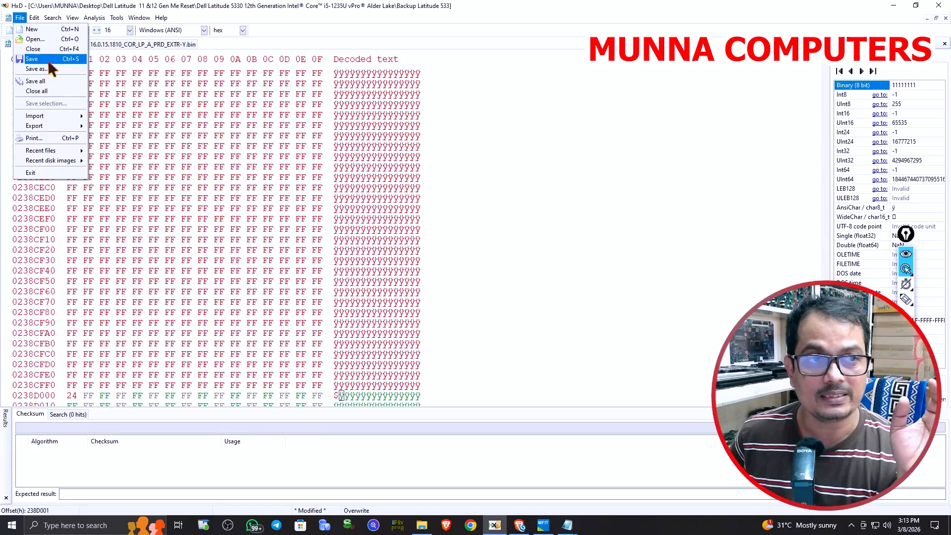
{"action": "left_click", "coordinate": [62, 69]}
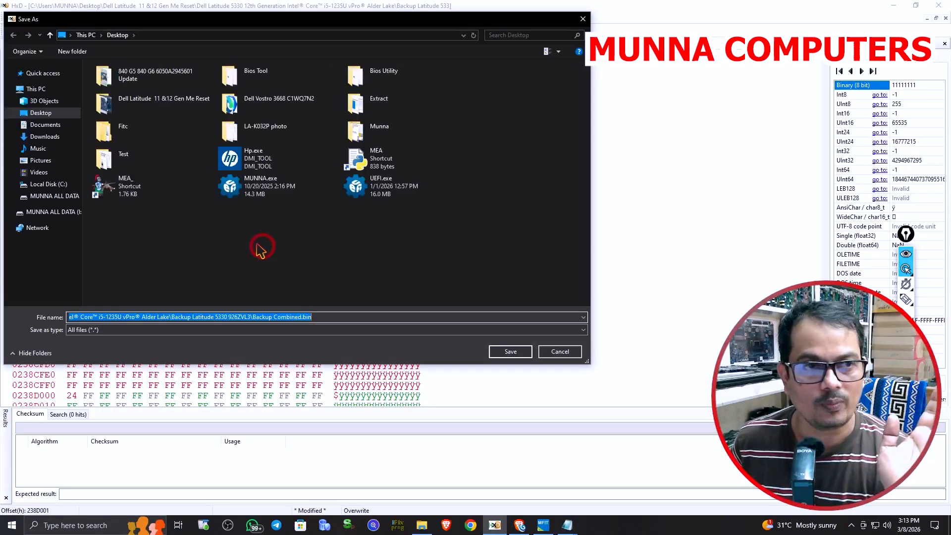
{"action": "double_click", "coordinate": [177, 100]}
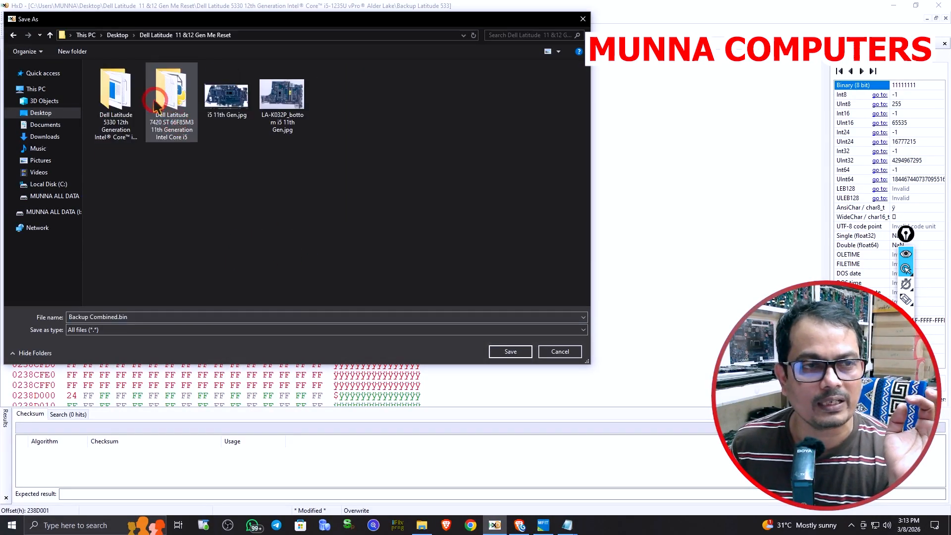
{"action": "double_click", "coordinate": [121, 91]}
{"action": "double_click", "coordinate": [101, 81]}
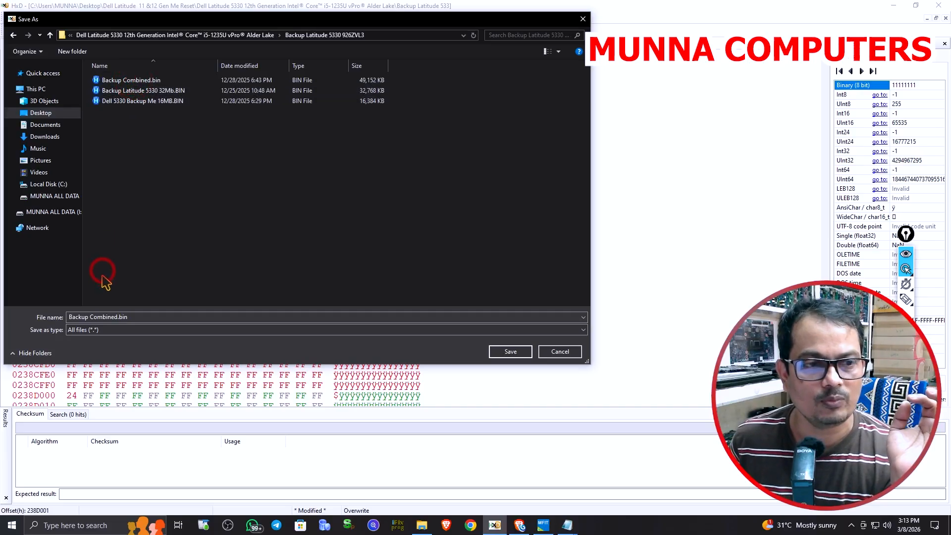
{"action": "left_click", "coordinate": [83, 318]}
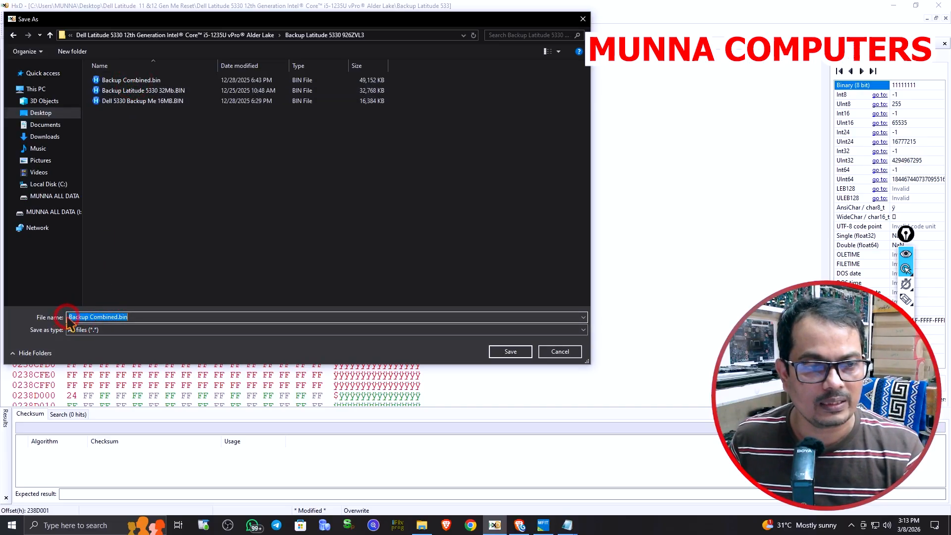
{"action": "left_click", "coordinate": [121, 315]}
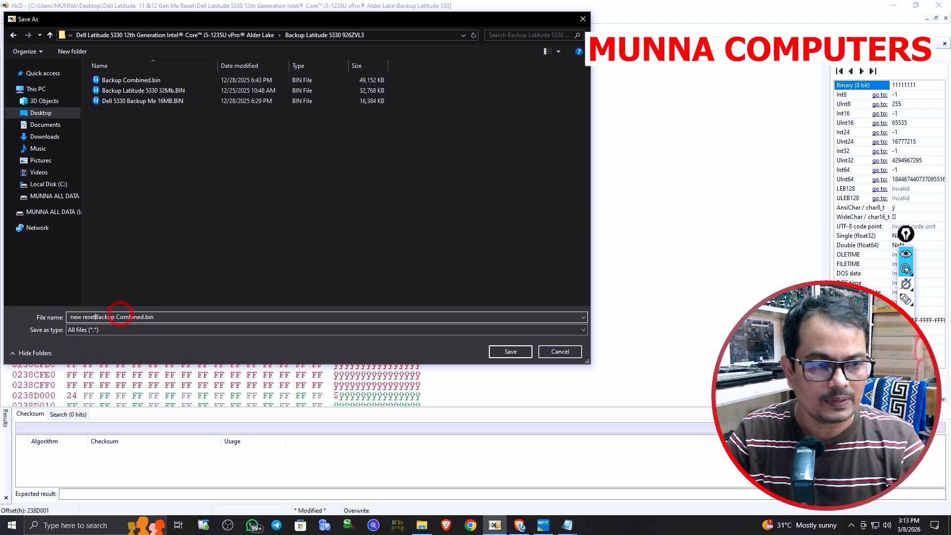
{"action": "left_click", "coordinate": [499, 351]}
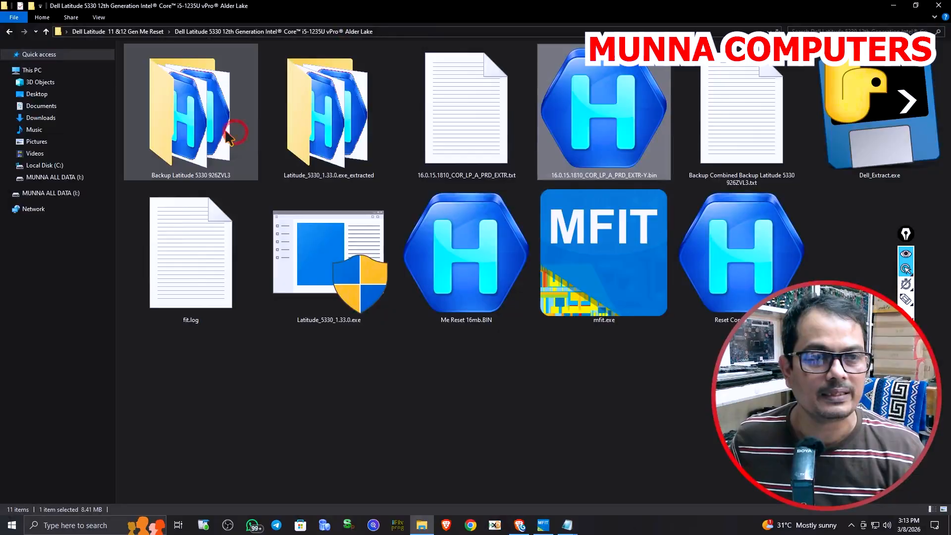
Select new reset Backup Combined.bin in its backup folder and drag it onto MEA.py
{"action": "double_click", "coordinate": [228, 138]}
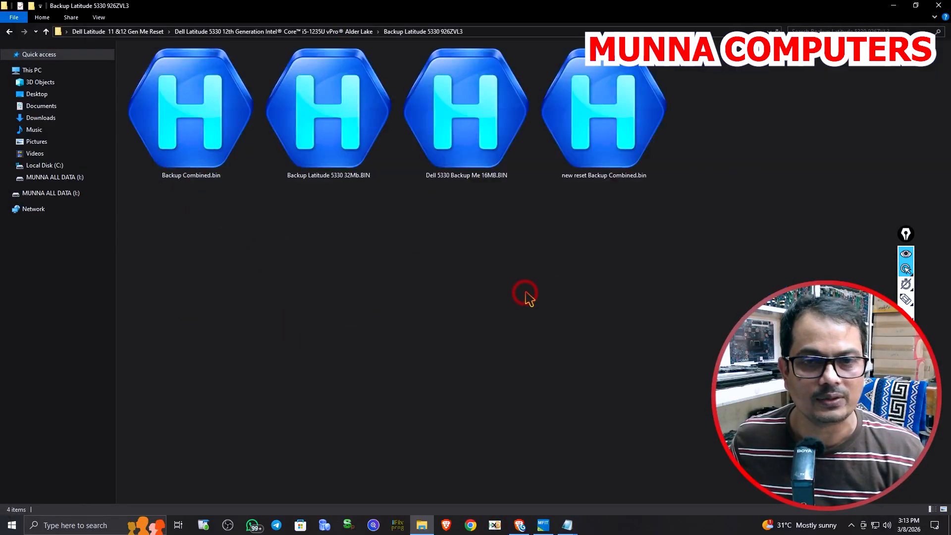
{"action": "left_click", "coordinate": [584, 150]}
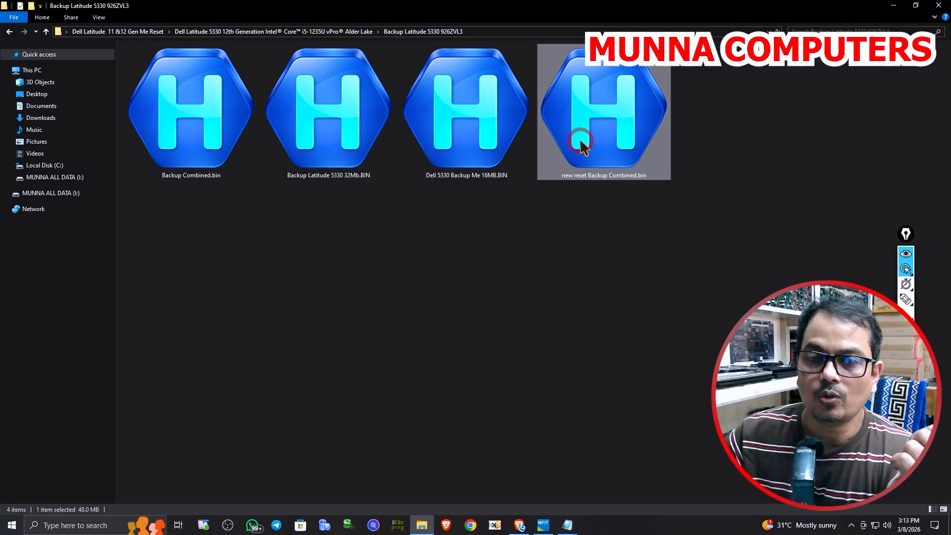
{"action": "double_click", "coordinate": [630, 2]}
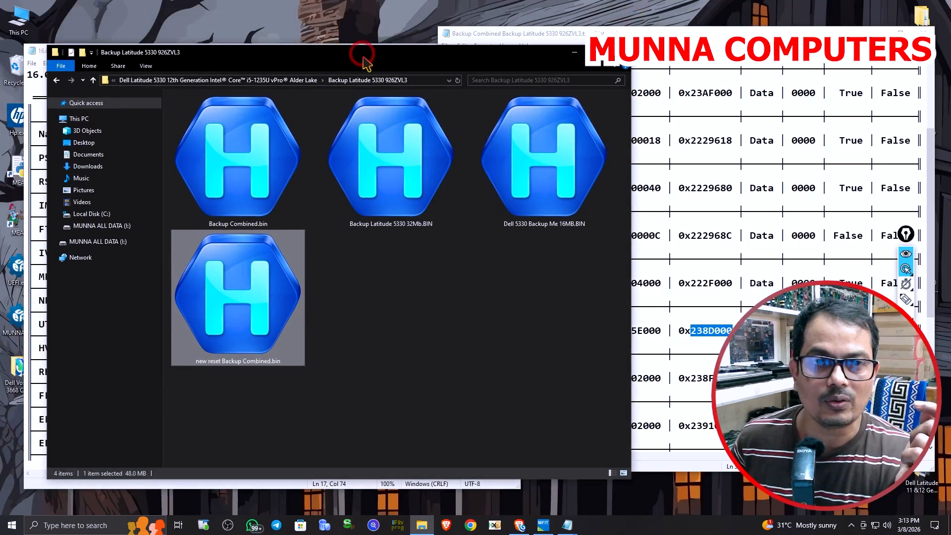
{"action": "left_click_drag", "start_coordinate": [372, 55], "coordinate": [543, 47]}
{"action": "left_click_drag", "start_coordinate": [106, 50], "coordinate": [687, 177]}
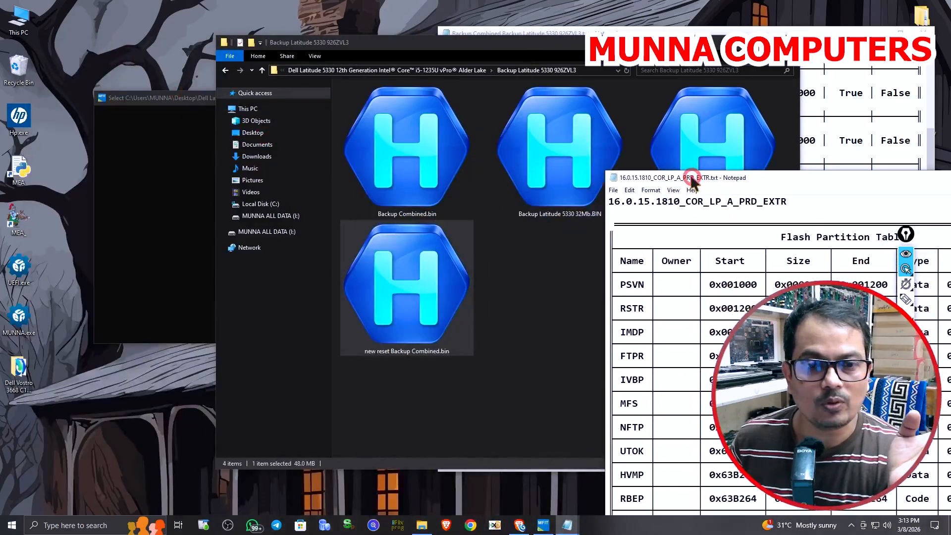
{"action": "left_click", "coordinate": [374, 311]}
{"action": "left_click_drag", "start_coordinate": [374, 311], "coordinate": [28, 180]}
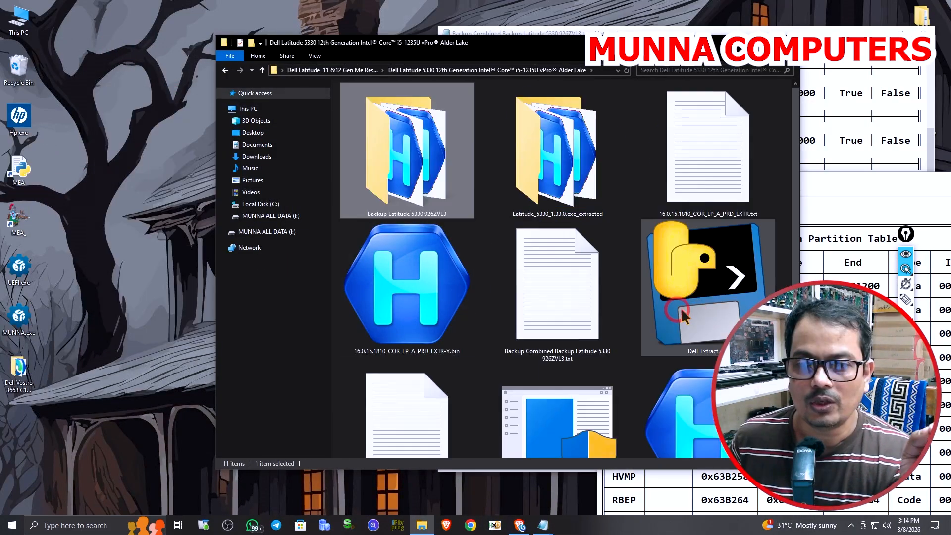
{"action": "scroll", "coordinate": [652, 336], "scroll_direction": "down", "scroll_amount": 4}
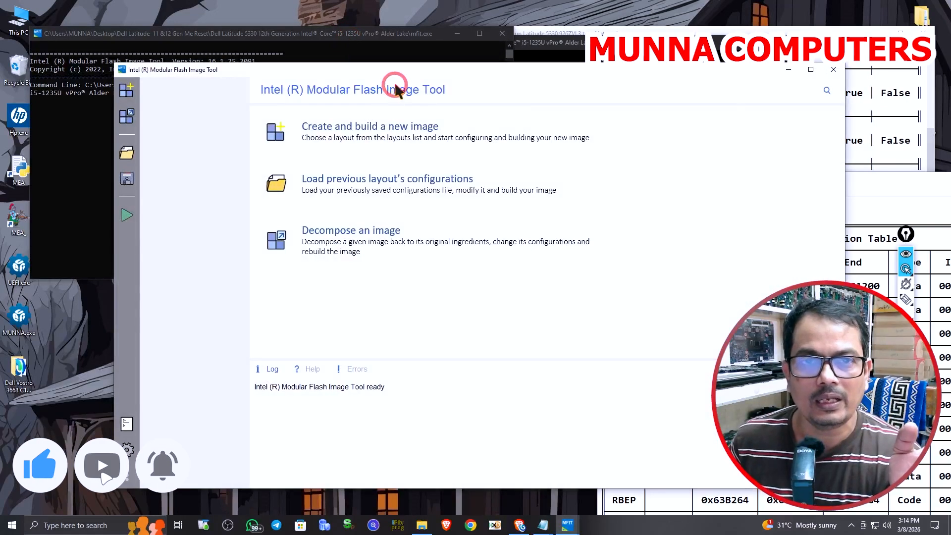
Drag new reset Backup Combined.bin onto MFIT; decomposition fails with a CseRegion MFS error
{"action": "left_click_drag", "start_coordinate": [397, 72], "coordinate": [713, 119]}
{"action": "left_click_drag", "start_coordinate": [582, 44], "coordinate": [298, 60]}
{"action": "scroll", "coordinate": [219, 176], "scroll_direction": "up", "scroll_amount": 5}
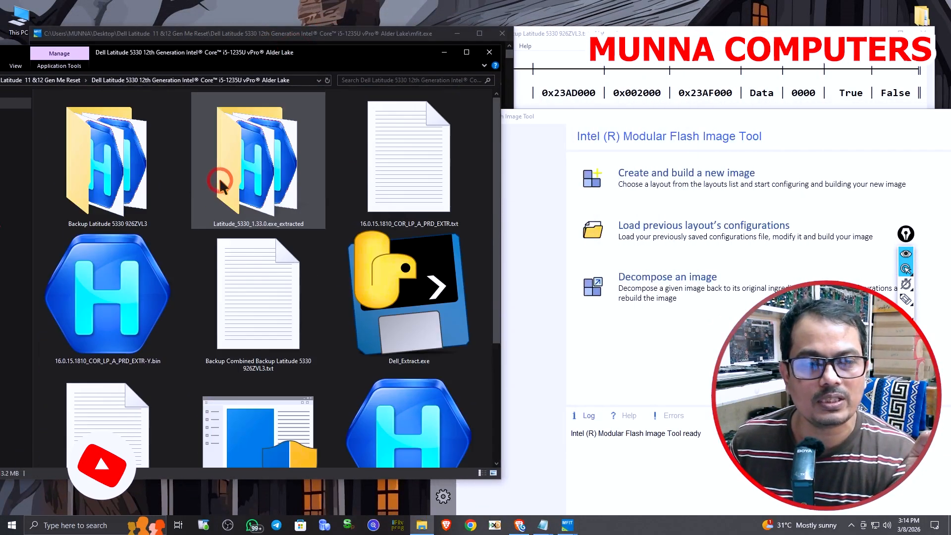
{"action": "double_click", "coordinate": [127, 165]}
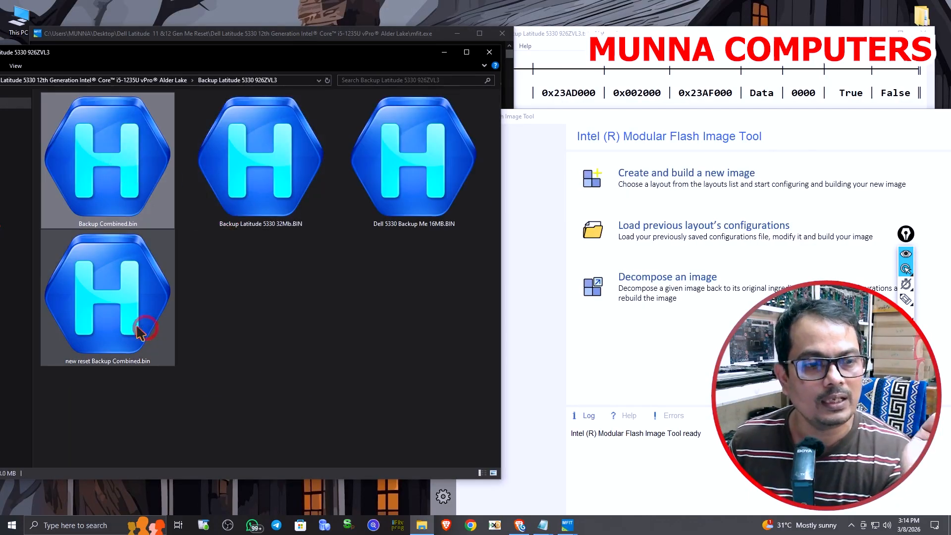
{"action": "left_click_drag", "start_coordinate": [135, 321], "coordinate": [713, 317]}
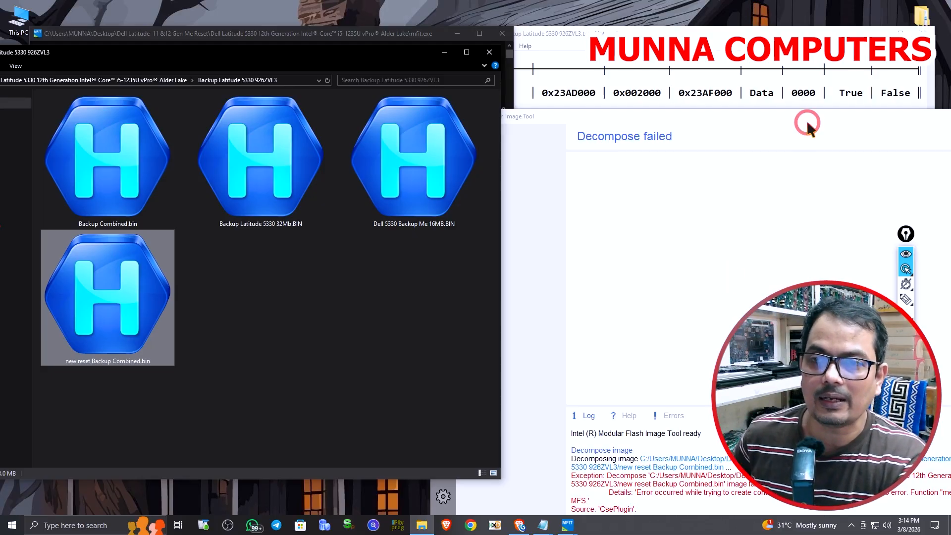
{"action": "left_click_drag", "start_coordinate": [752, 117], "coordinate": [649, 72]}
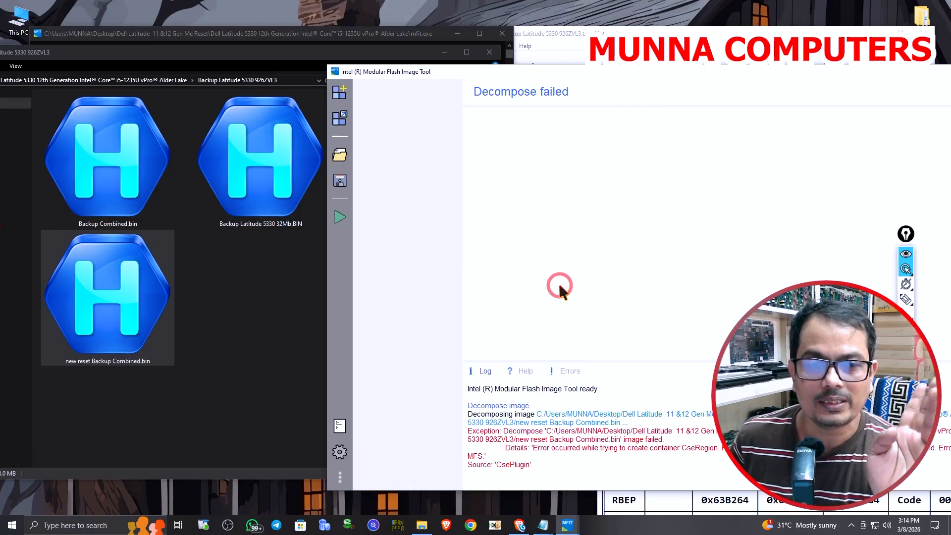
Drag Reset Combined.BIN from its parent folder onto MFIT to decompose it
{"action": "left_click", "coordinate": [218, 62]}
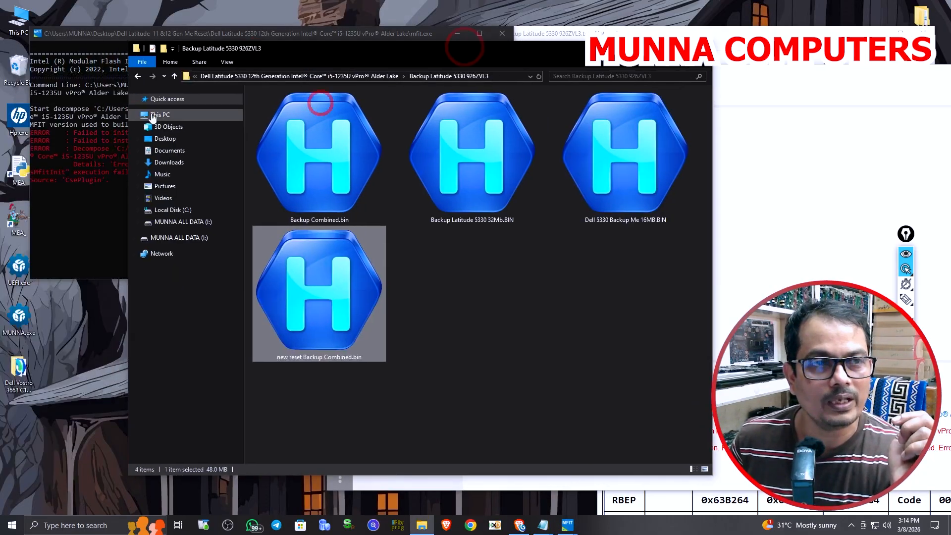
{"action": "left_click", "coordinate": [175, 77]}
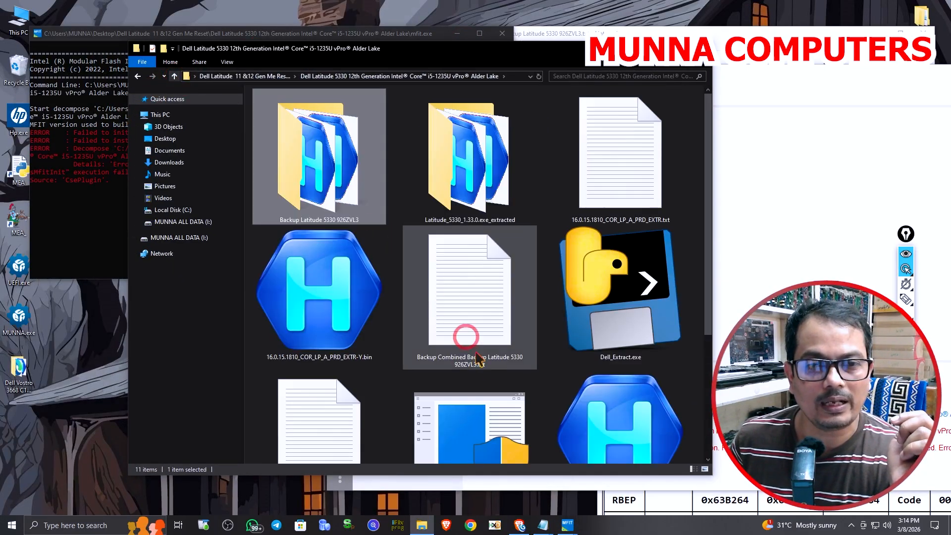
{"action": "scroll", "coordinate": [602, 426], "scroll_direction": "down", "scroll_amount": 3}
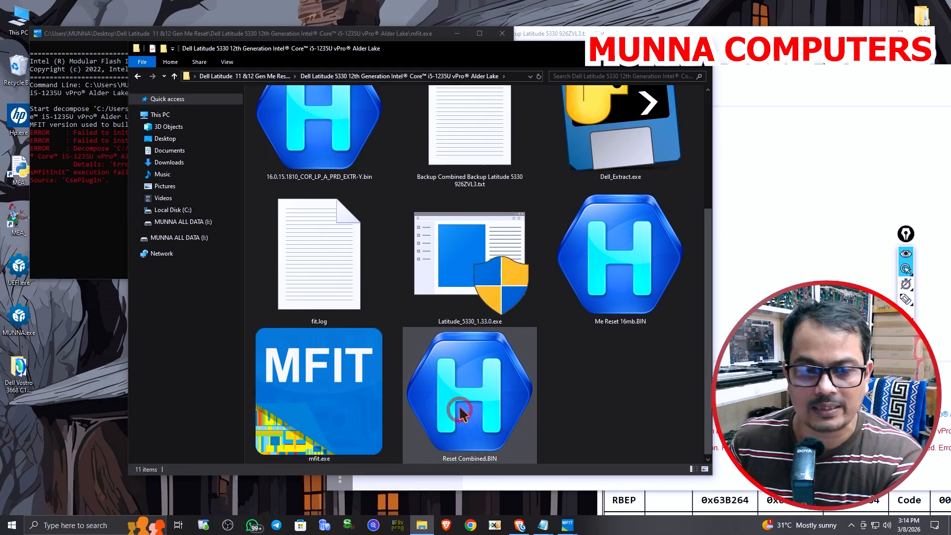
{"action": "left_click_drag", "start_coordinate": [461, 409], "coordinate": [779, 274]}
Confirm the 'decomposed successfully' log message and raise the 16.0.15.1810 partition table report
{"action": "left_click", "coordinate": [759, 75]}
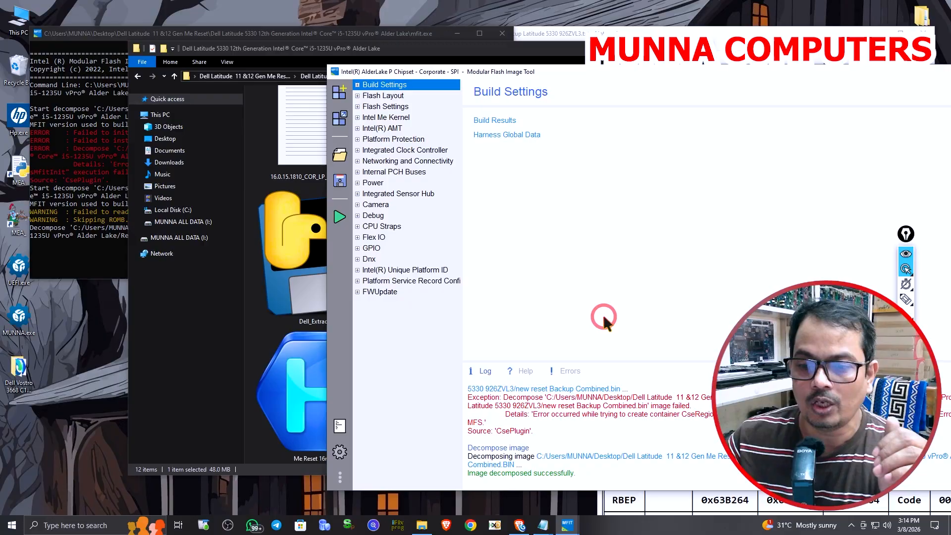
{"action": "left_click_drag", "start_coordinate": [497, 473], "coordinate": [665, 508]}
{"action": "left_click", "coordinate": [665, 508]}
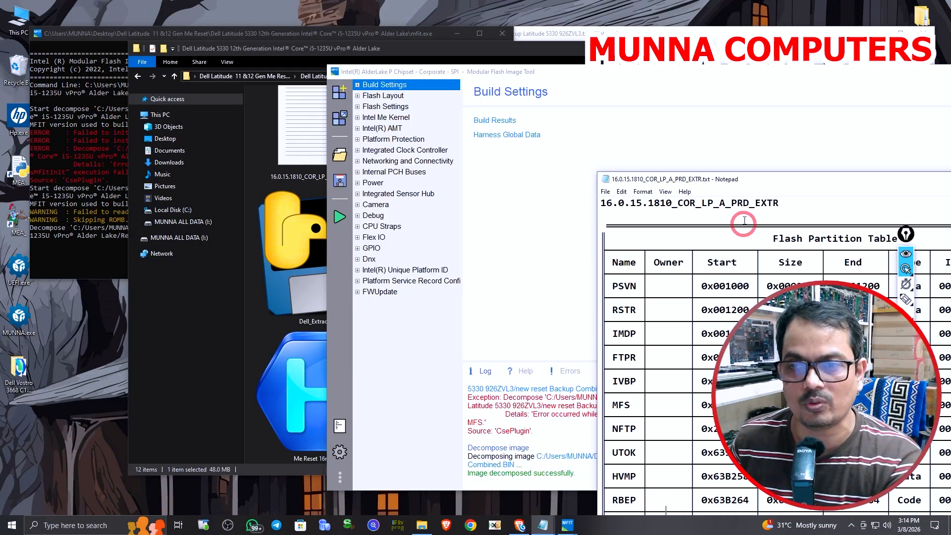
Review the MFS through EFS partition rows, then maximize the Dell Latitude 5330 folder showing Reset Combined
{"action": "left_click_drag", "start_coordinate": [683, 174], "coordinate": [361, 77]}
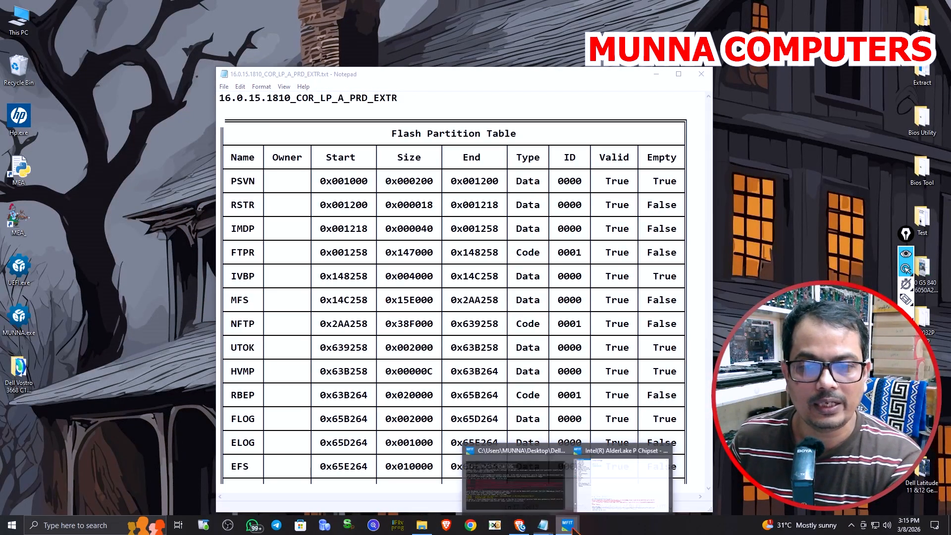
{"action": "left_click", "coordinate": [605, 495]}
{"action": "left_click", "coordinate": [237, 288]}
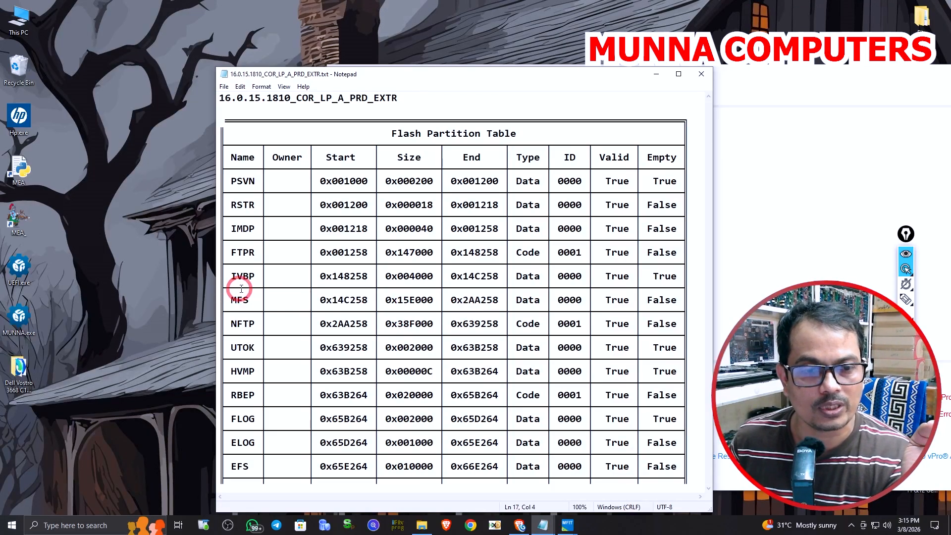
{"action": "left_click_drag", "start_coordinate": [238, 286], "coordinate": [375, 448]}
{"action": "left_click", "coordinate": [652, 311]}
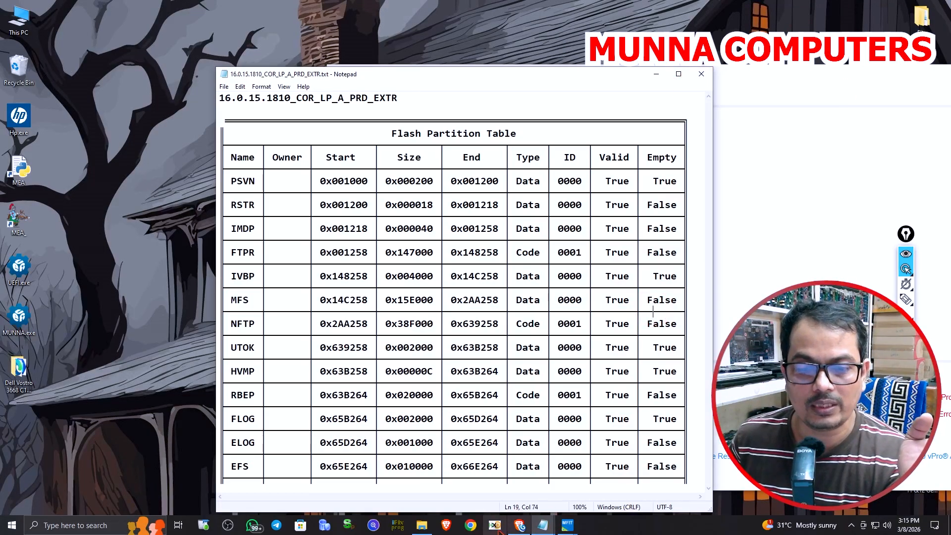
{"action": "left_click", "coordinate": [421, 526]}
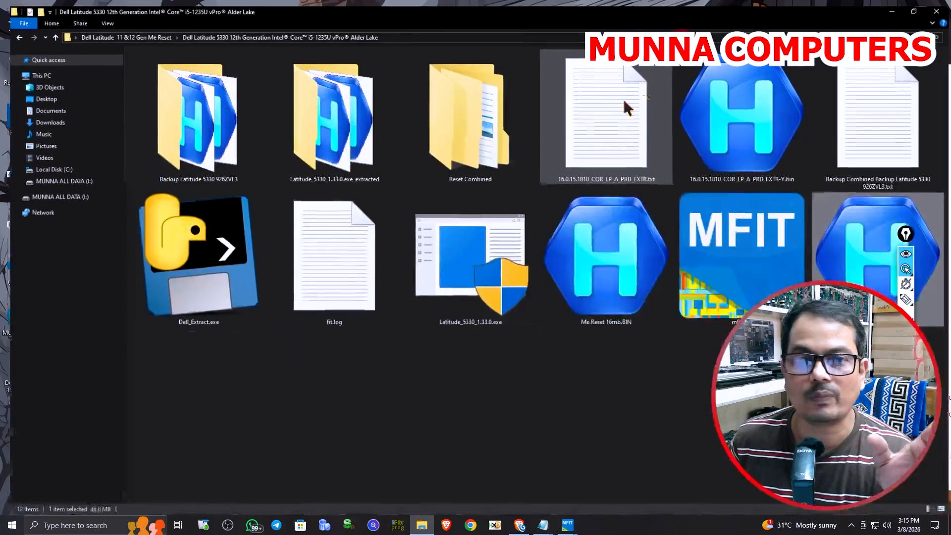
{"action": "left_click", "coordinate": [537, 175]}
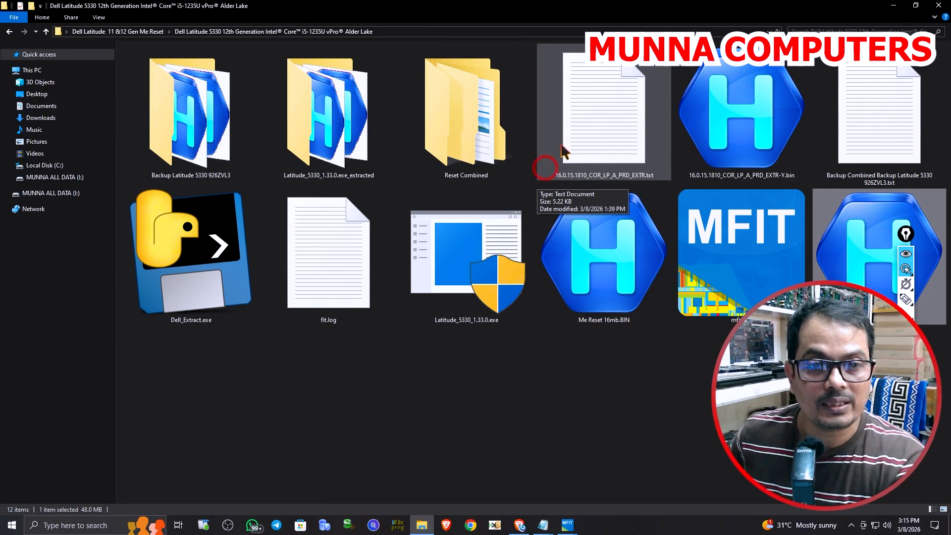
{"action": "double_click", "coordinate": [436, 151]}
{"action": "double_click", "coordinate": [158, 61]}
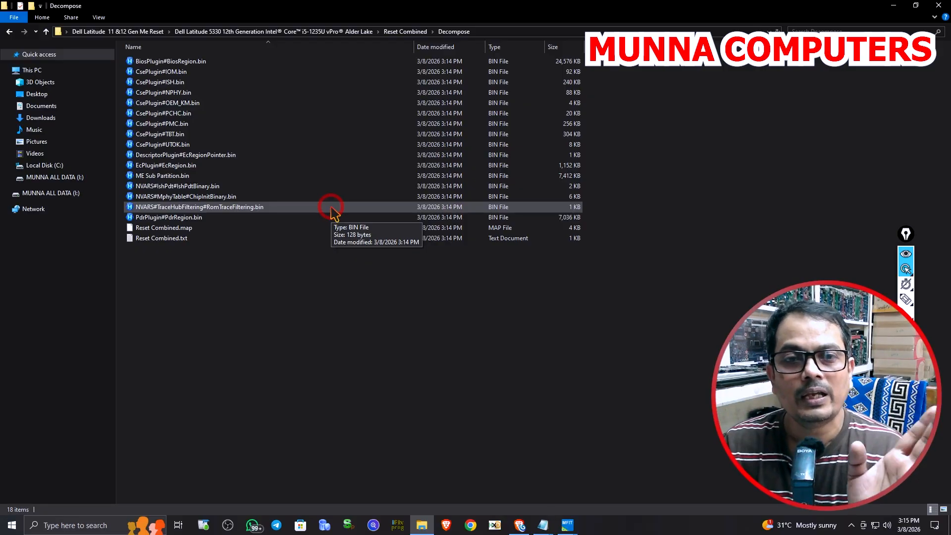
{"action": "left_click", "coordinate": [46, 32]}
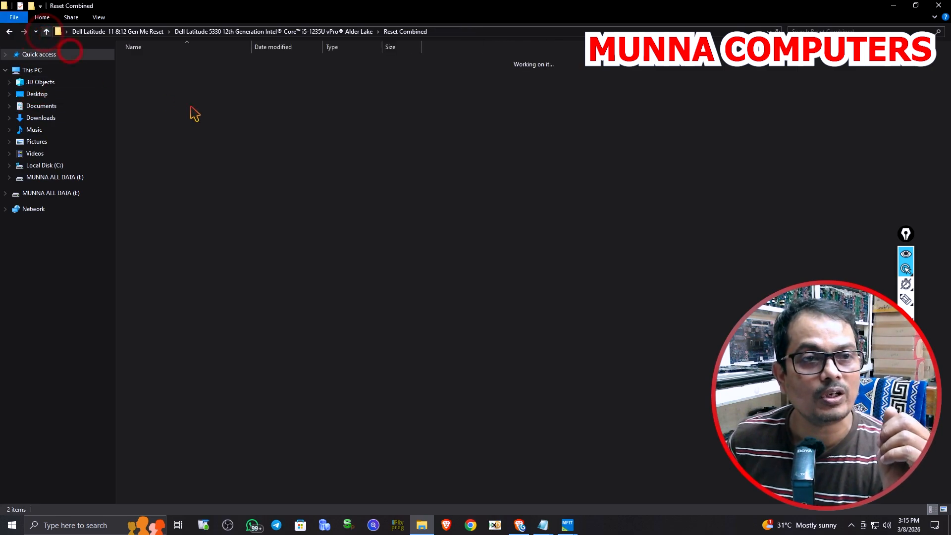
{"action": "left_click", "coordinate": [46, 32]}
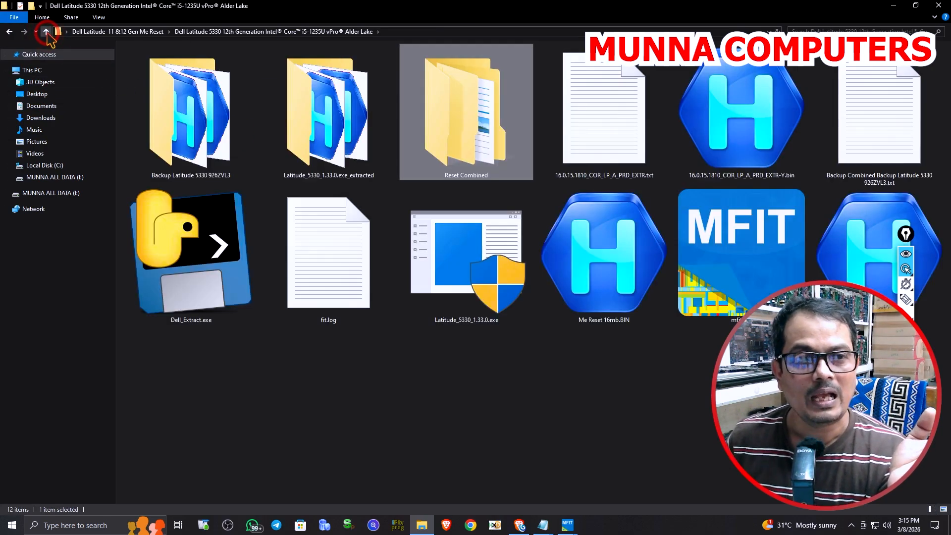
{"action": "left_click", "coordinate": [453, 457]}
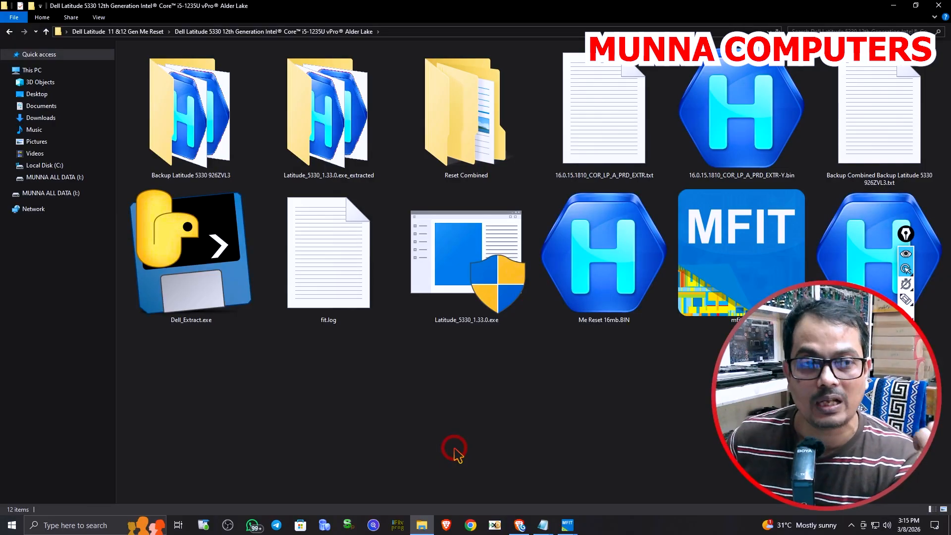
{"action": "double_click", "coordinate": [200, 132]}
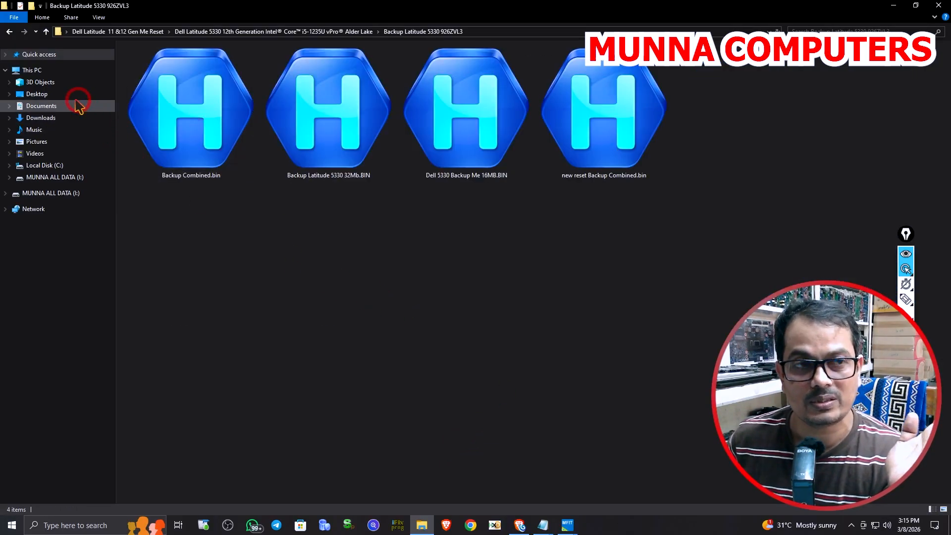
{"action": "left_click", "coordinate": [46, 31]}
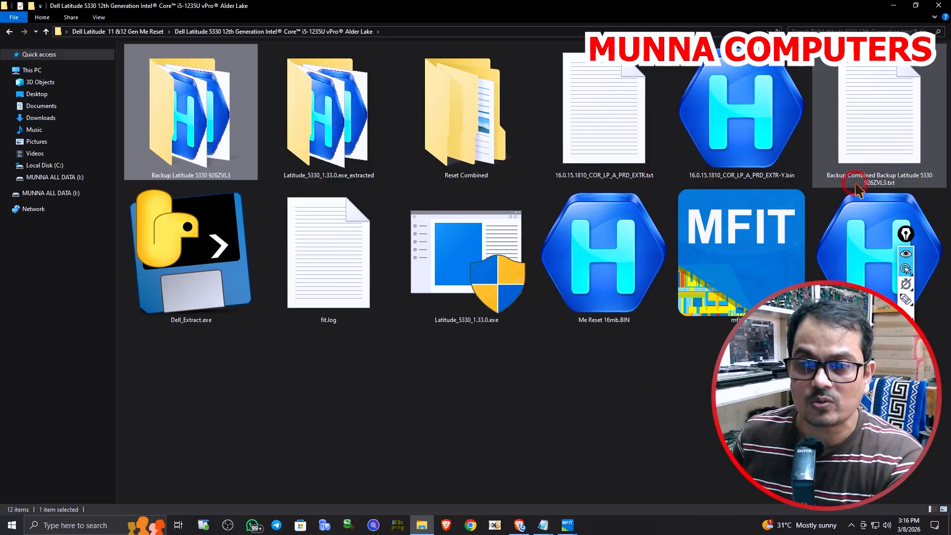
{"action": "left_click", "coordinate": [715, 245]}
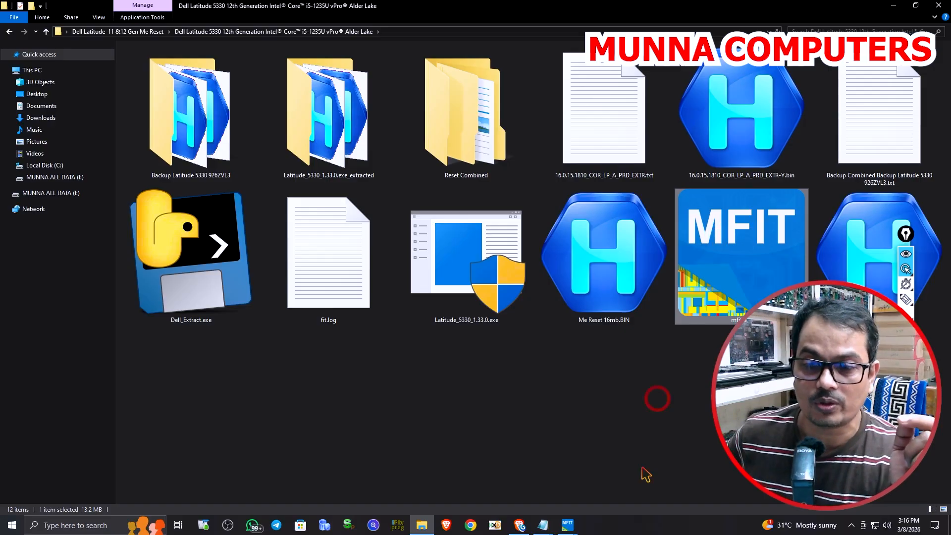
{"action": "left_click", "coordinate": [567, 524]}
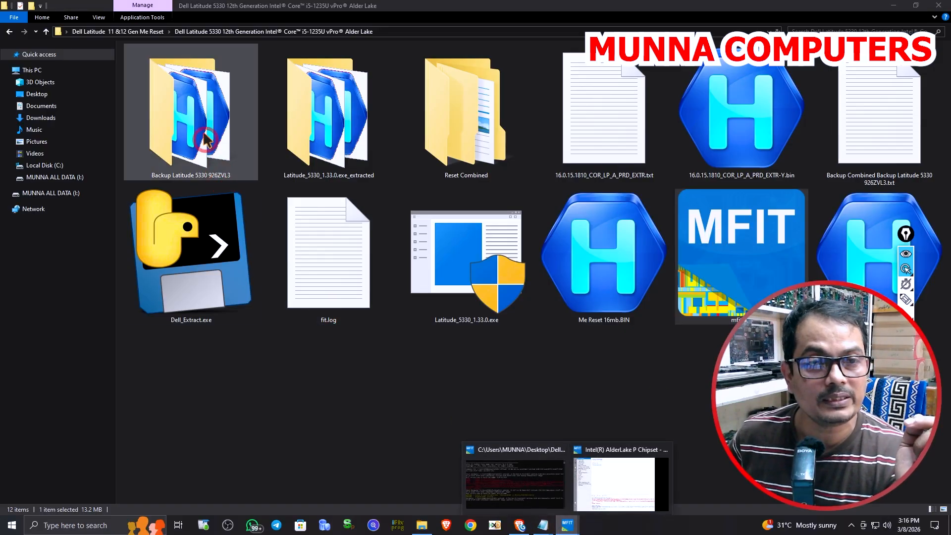
{"action": "double_click", "coordinate": [248, 131]}
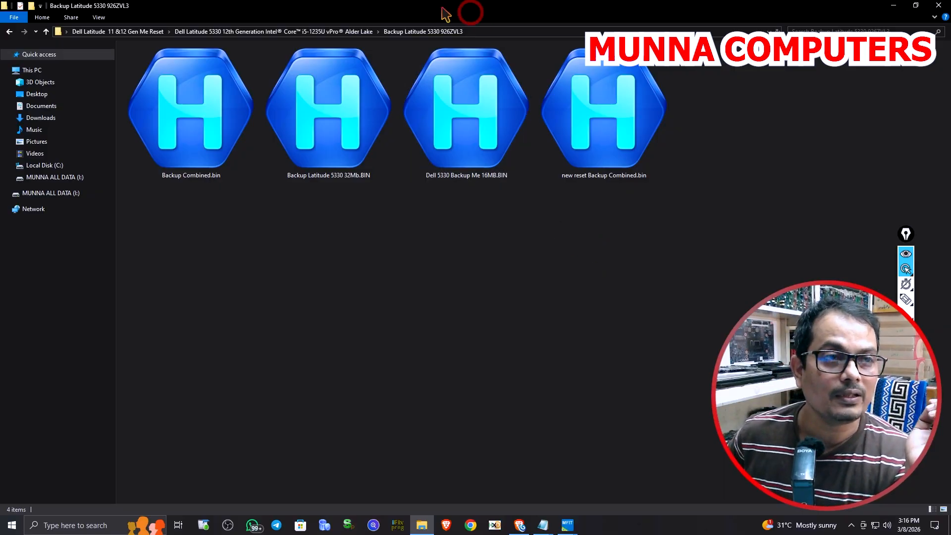
{"action": "left_click", "coordinate": [45, 32]}
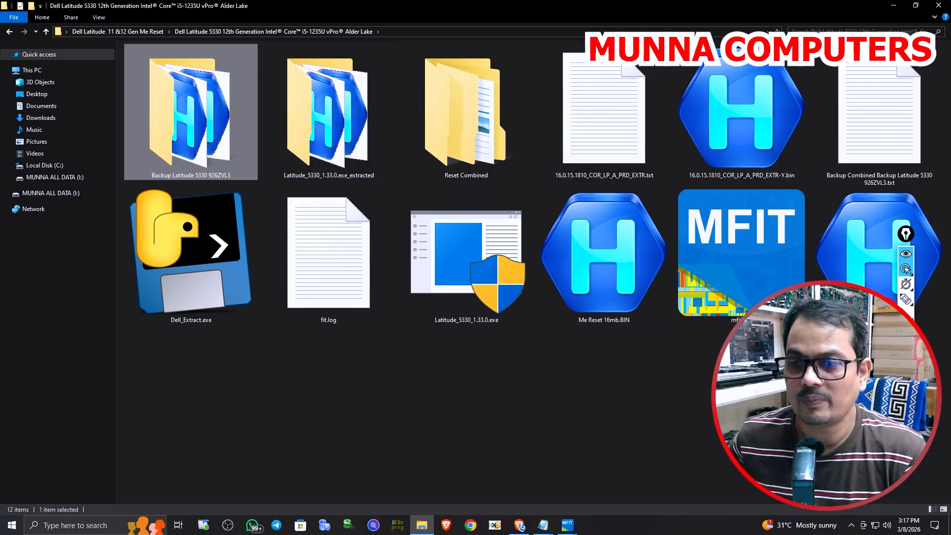
Analyse Reset Combined.BIN in ME Analyzer with default options
{"action": "double_click", "coordinate": [730, 5]}
{"action": "scroll", "coordinate": [600, 367], "scroll_direction": "down", "scroll_amount": 3}
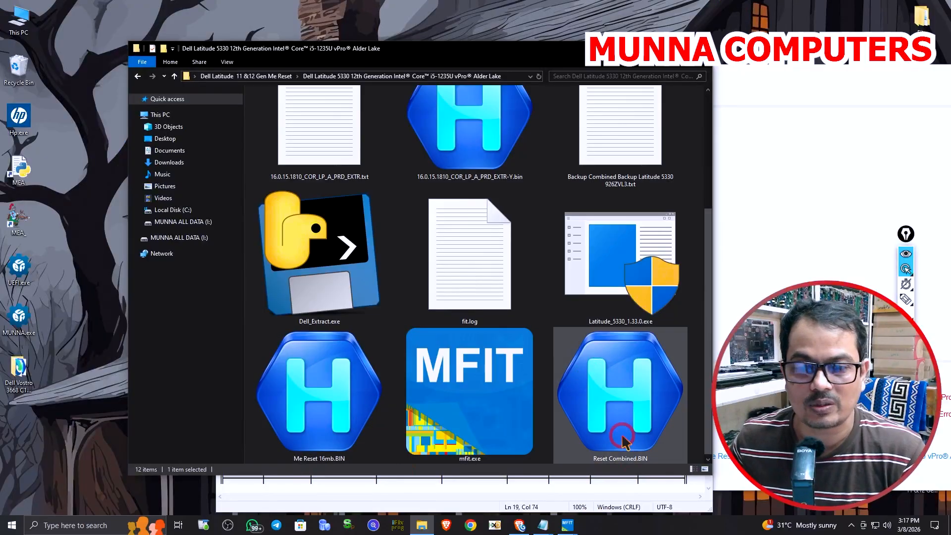
{"action": "left_click_drag", "start_coordinate": [623, 440], "coordinate": [22, 173]}
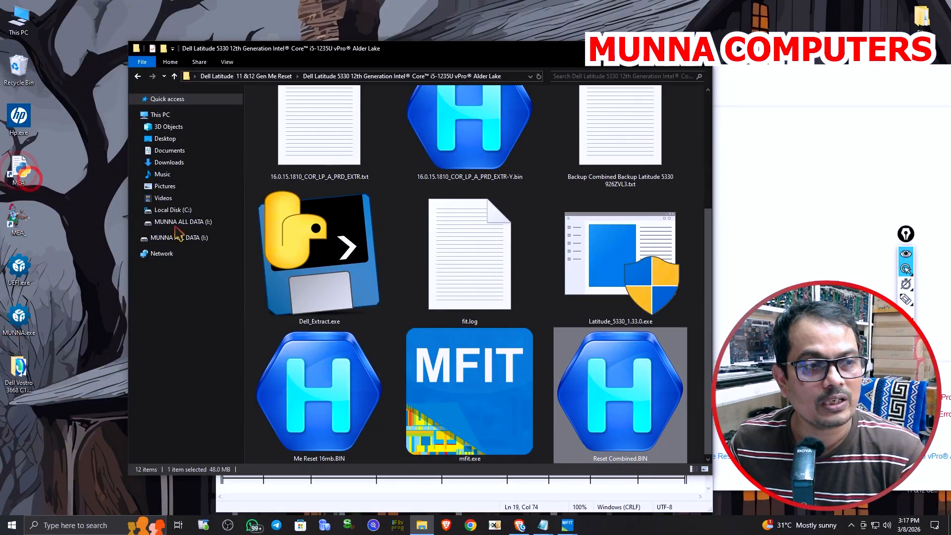
{"action": "left_click", "coordinate": [394, 271]}
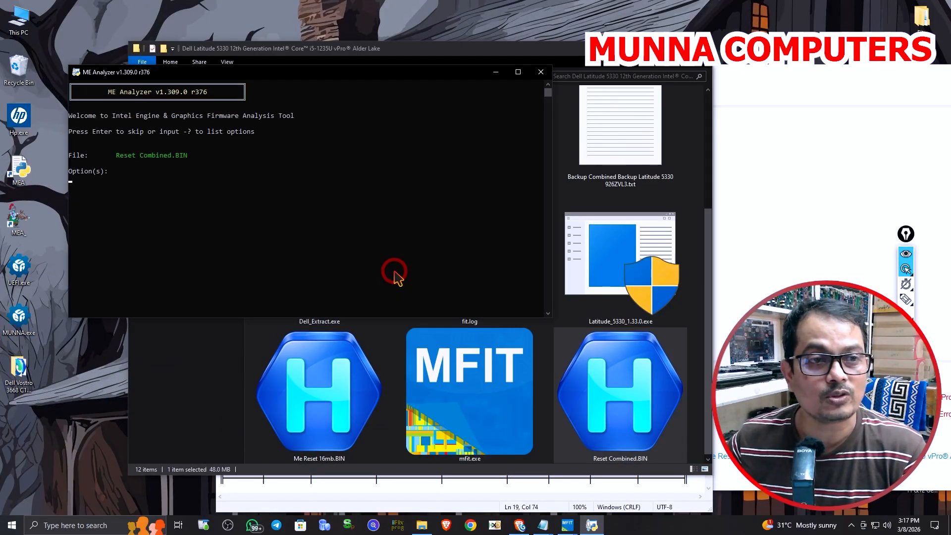
{"action": "key", "text": "Return"}
Check the CSE ME 16.0.15.1810 report and highlight File System State Configured
{"action": "scroll", "coordinate": [410, 203], "scroll_direction": "up", "scroll_amount": 10}
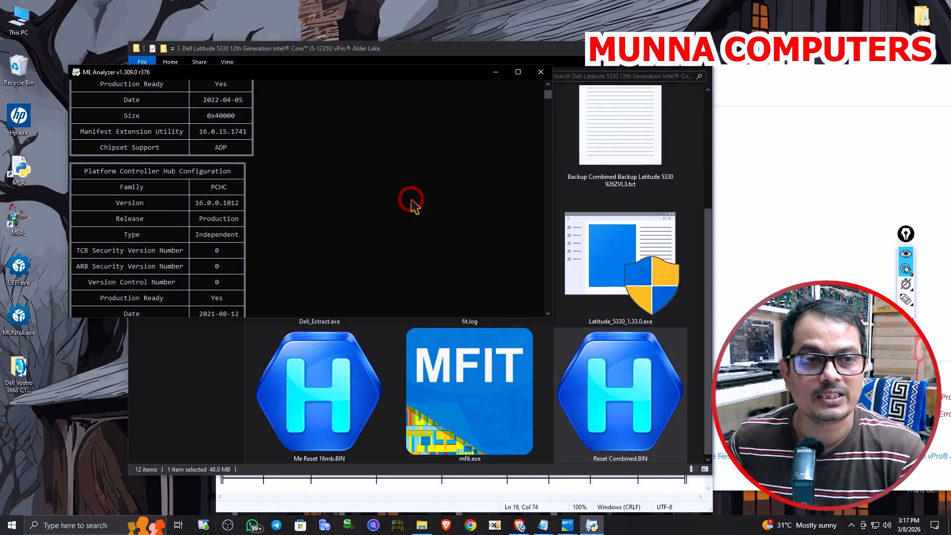
{"action": "scroll", "coordinate": [411, 198], "scroll_direction": "up", "scroll_amount": 15}
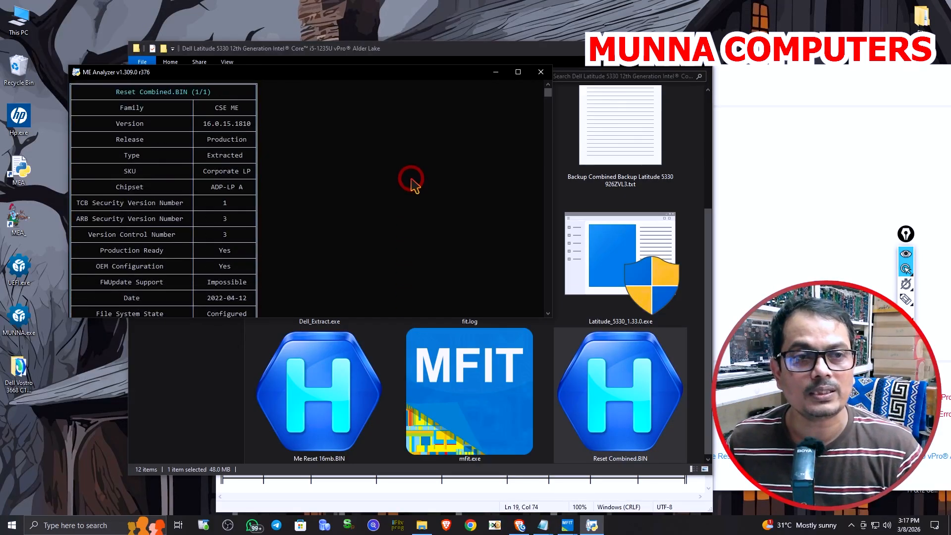
{"action": "scroll", "coordinate": [410, 182], "scroll_direction": "up", "scroll_amount": 2}
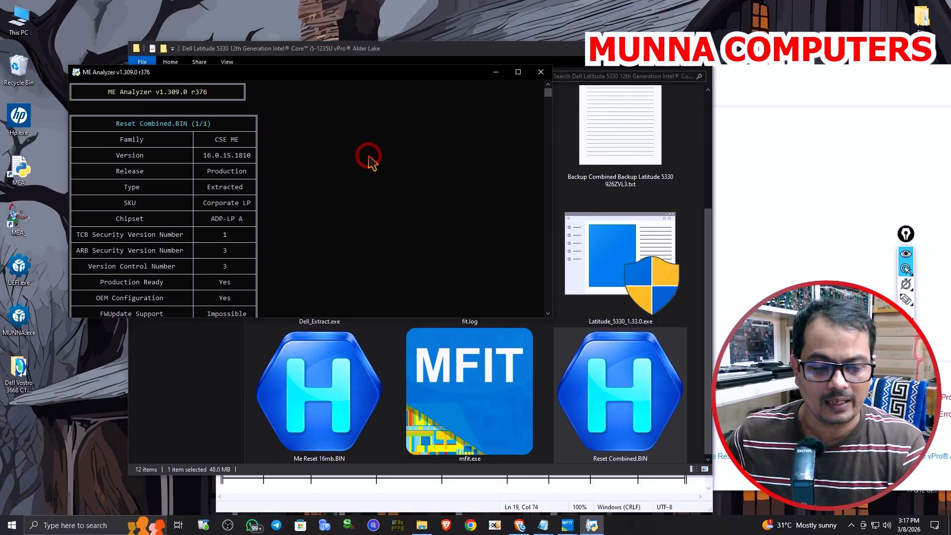
{"action": "scroll", "coordinate": [362, 198], "scroll_direction": "down", "scroll_amount": 5}
{"action": "left_click_drag", "start_coordinate": [204, 225], "coordinate": [276, 232]}
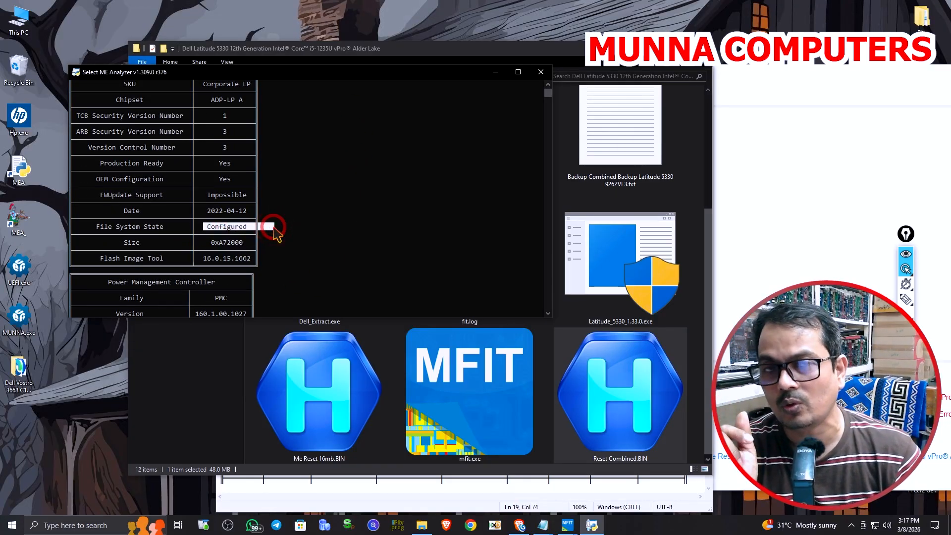